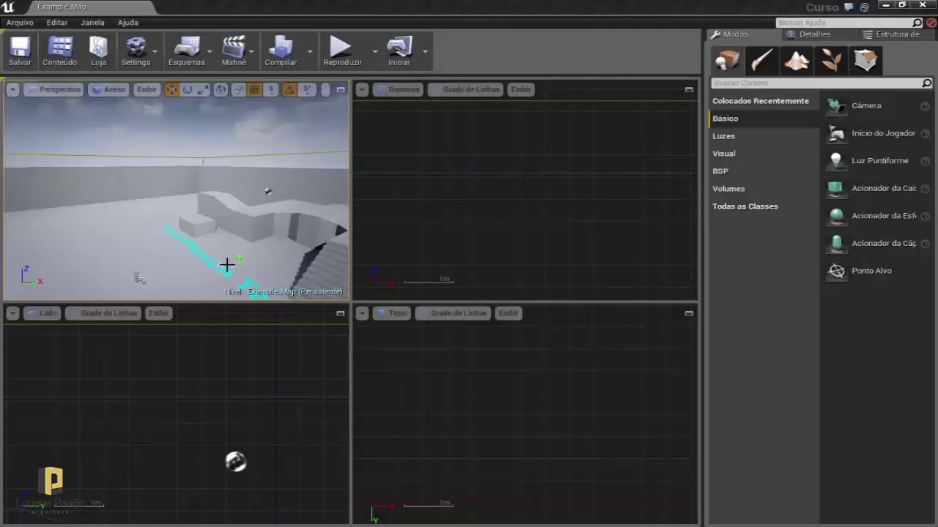
# - Look around the level, then show the BSP brush shapes (box, cone, cylinder, stairs, sphere) in Modes
pyautogui.rightClick(145, 241)
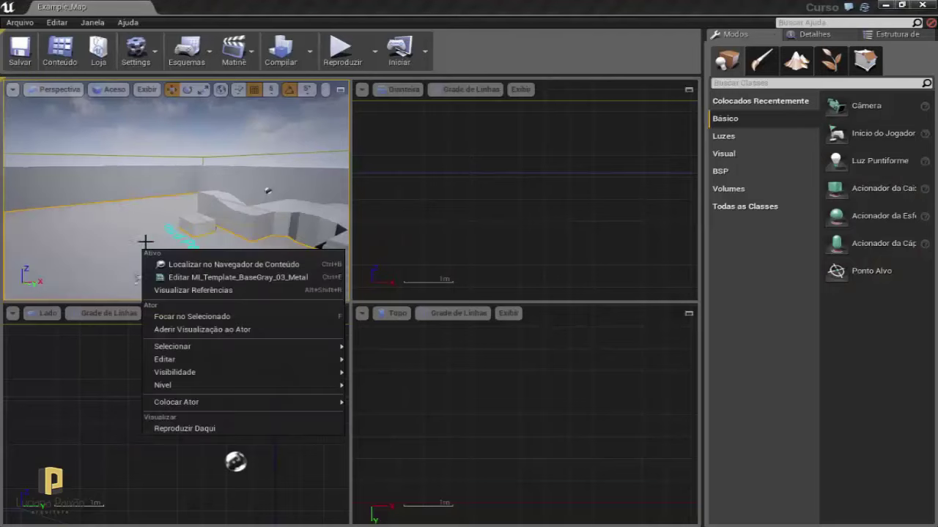
pyautogui.click(154, 194)
pyautogui.moveTo(156, 189); pyautogui.dragTo(157, 176)
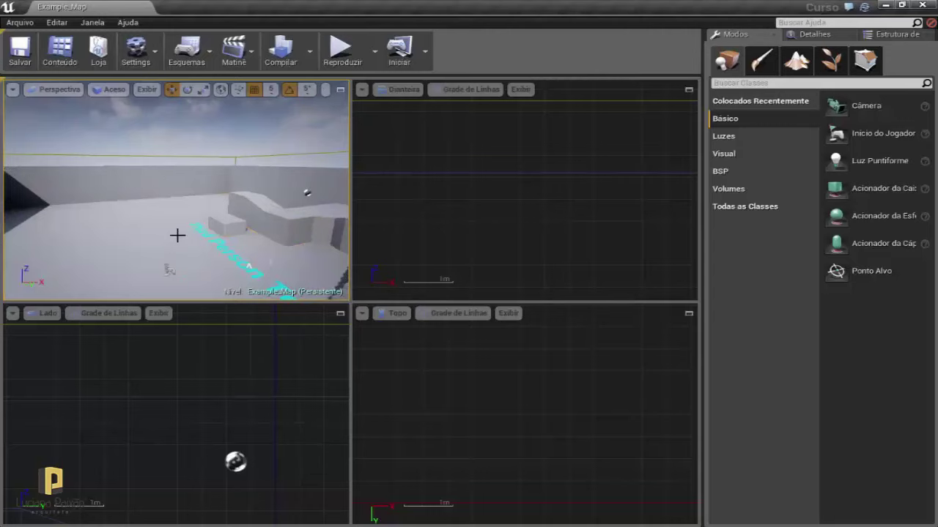
pyautogui.moveTo(177, 234); pyautogui.dragTo(176, 220)
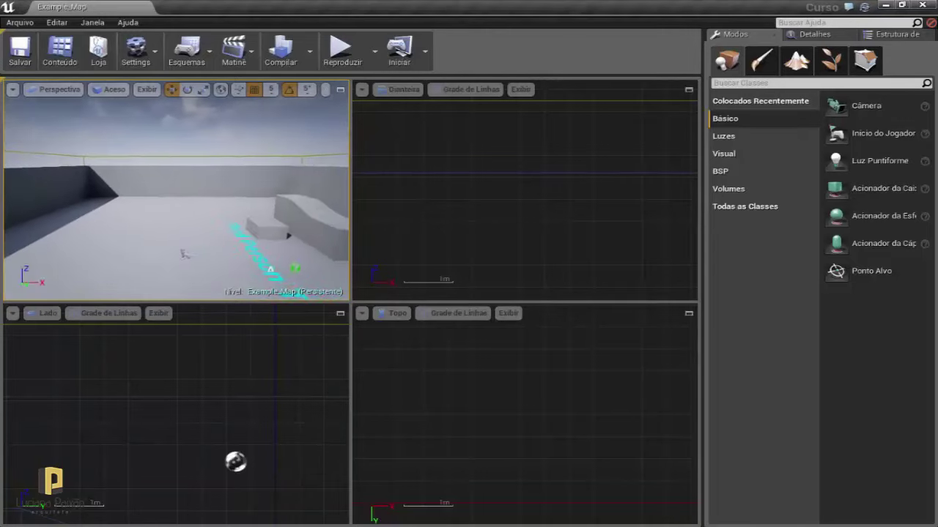
pyautogui.moveTo(156, 277); pyautogui.dragTo(156, 268)
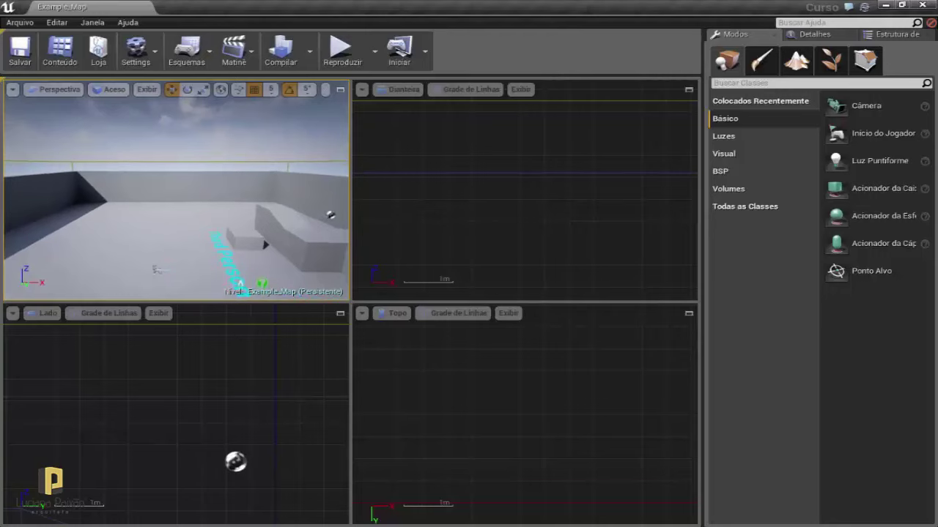
pyautogui.click(739, 168)
# - Navigate the Perspective viewport along the walls to inspect the ramp and stairs at floor level
pyautogui.moveTo(203, 256); pyautogui.dragTo(169, 257)
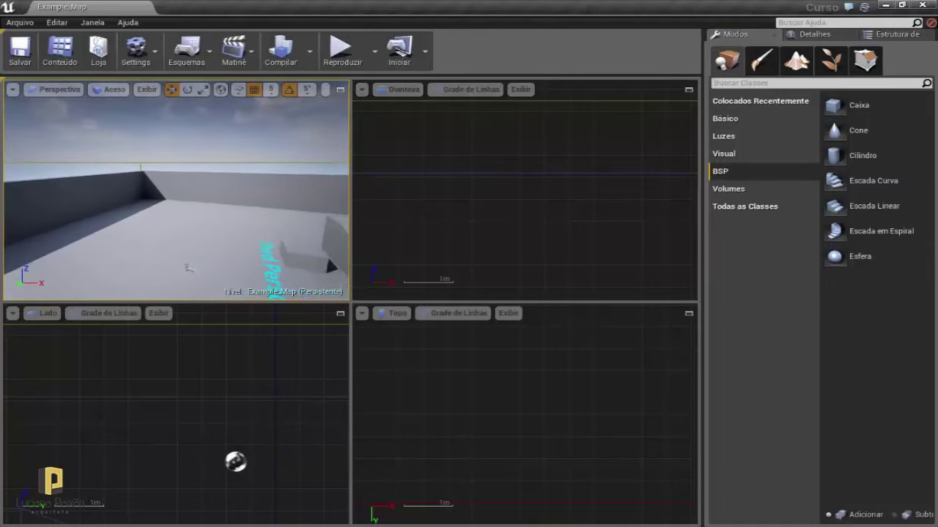
pyautogui.moveTo(196, 266); pyautogui.dragTo(132, 242)
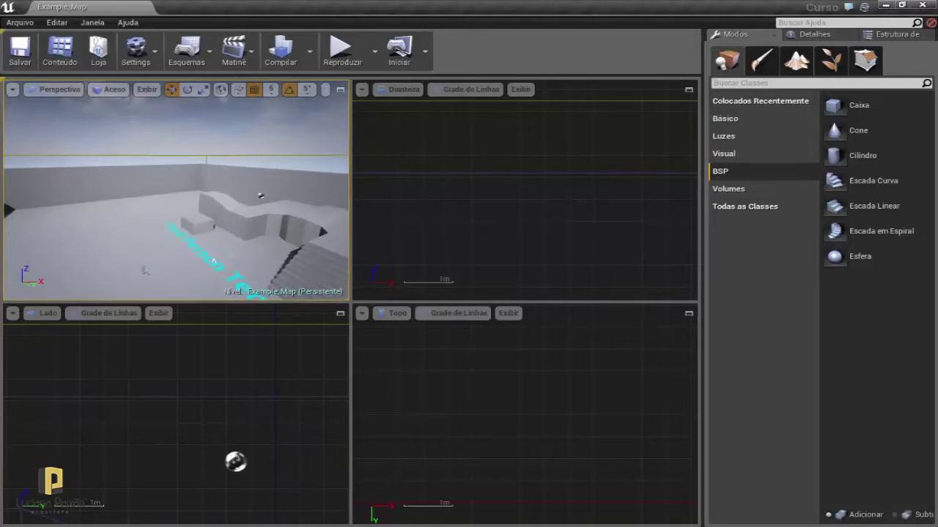
pyautogui.moveTo(260, 201)
pyautogui.mouseDown()
pyautogui.moveTo(315, 197)
pyautogui.moveTo(220, 242)
pyautogui.mouseUp()
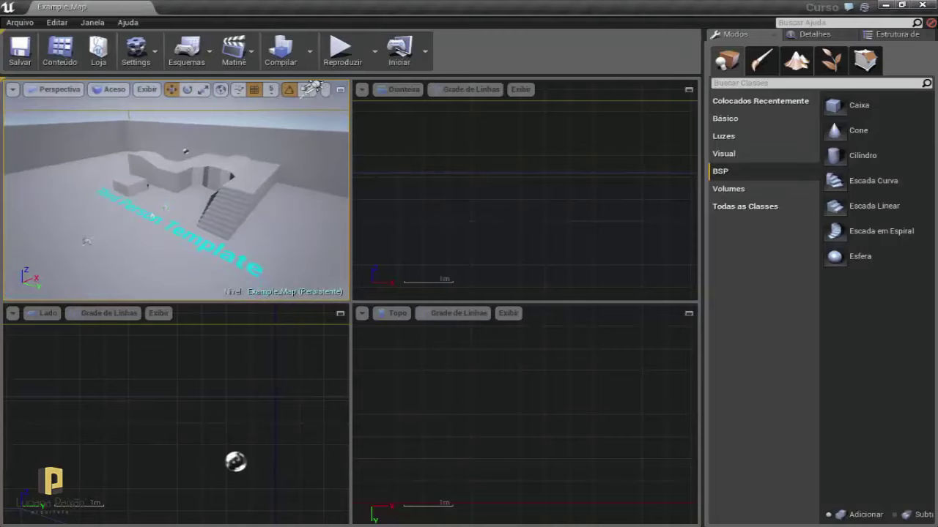
pyautogui.moveTo(176, 198); pyautogui.dragTo(175, 184)
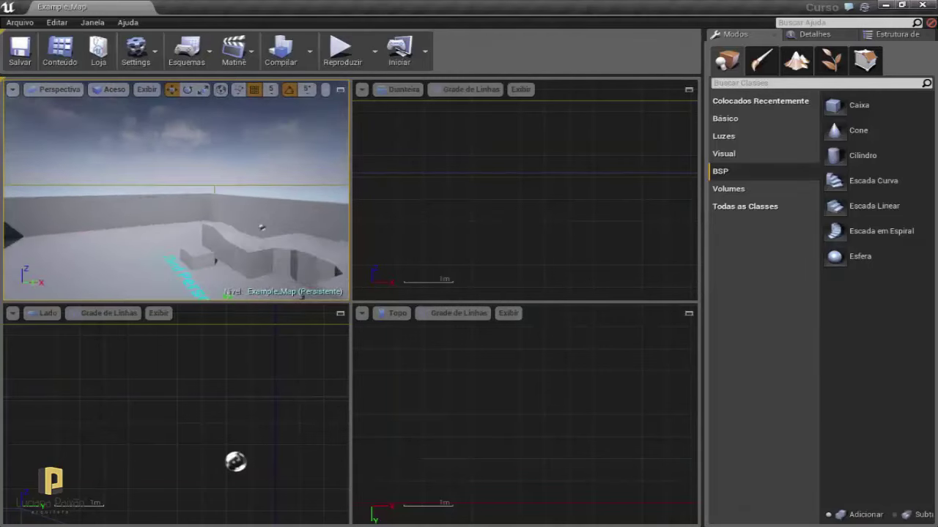
pyautogui.moveTo(176, 183); pyautogui.dragTo(176, 176)
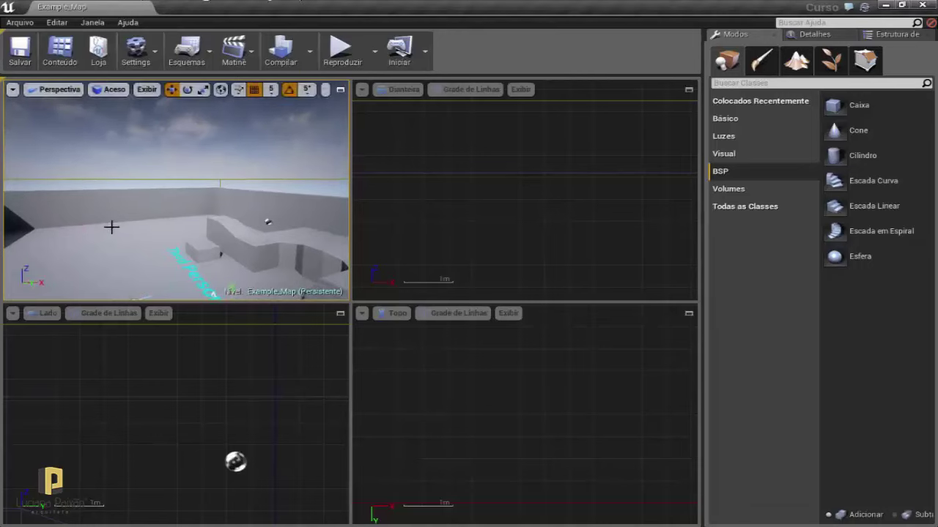
pyautogui.moveTo(111, 227); pyautogui.dragTo(111, 212)
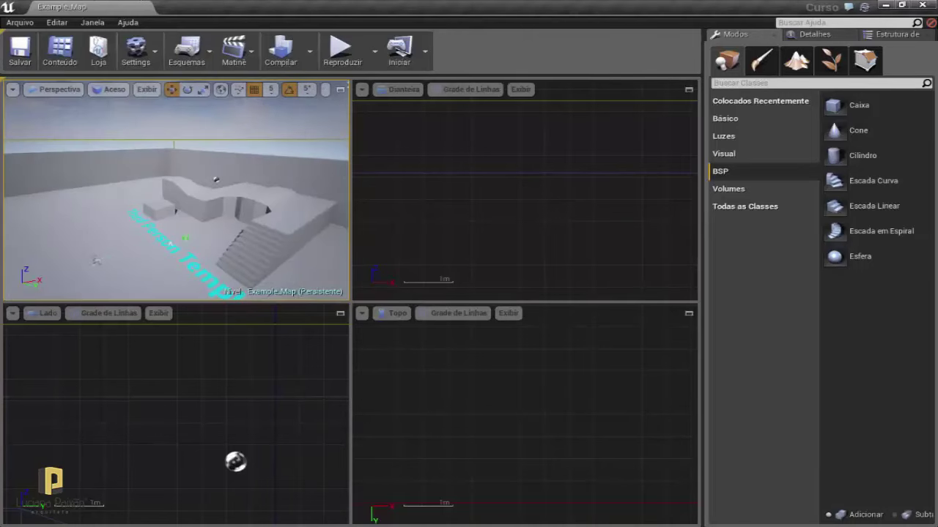
pyautogui.moveTo(175, 191)
pyautogui.mouseDown()
pyautogui.moveTo(175, 176)
pyautogui.moveTo(188, 196)
pyautogui.mouseUp()
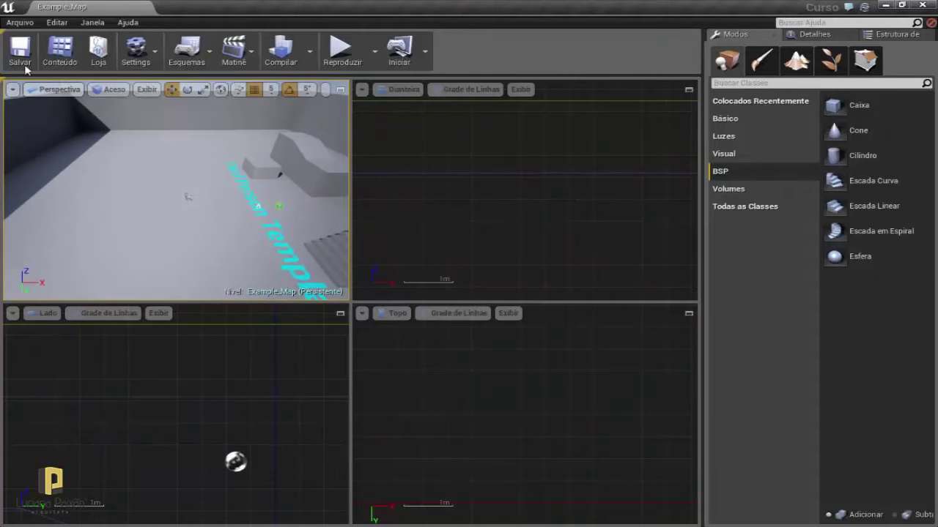
# - Browse the Maps folder in Open Level, including Projeto_1, and cancel without loading anything
pyautogui.click(20, 22)
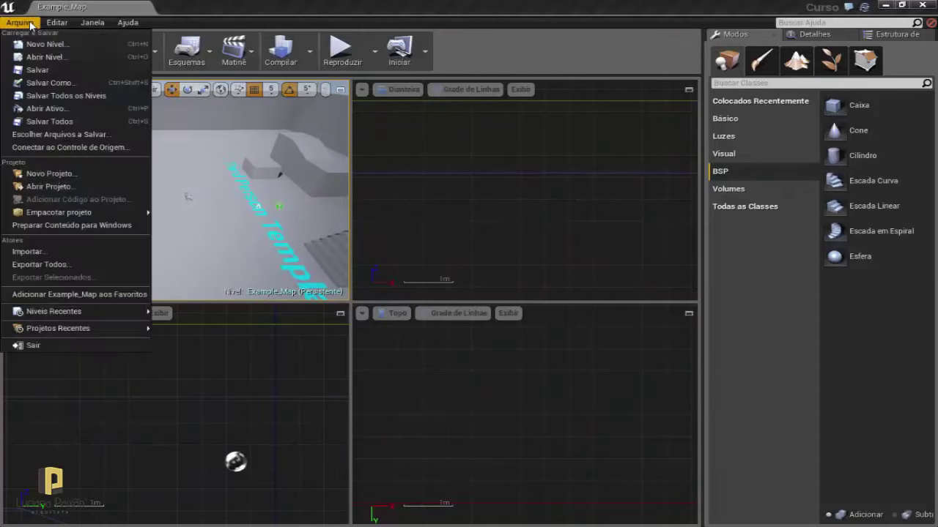
pyautogui.click(44, 57)
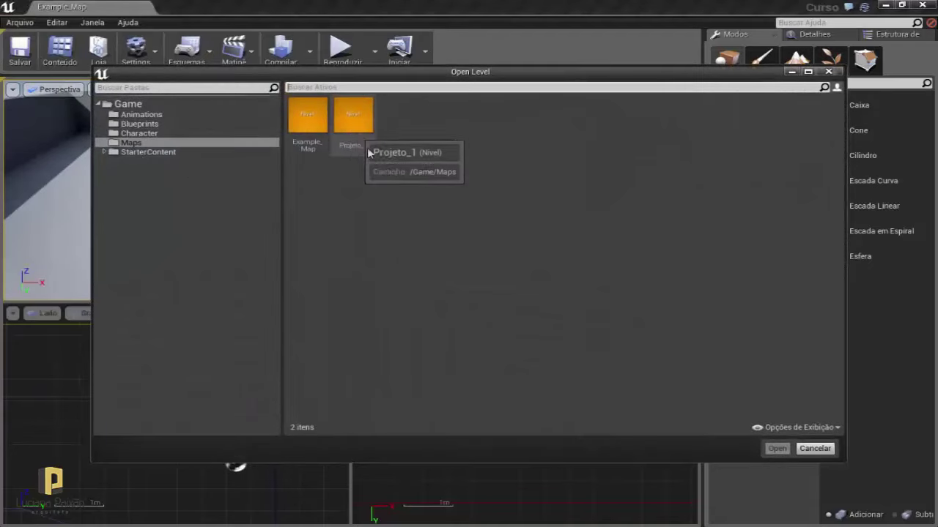
pyautogui.press('Escape')
# - Pull the view back up over the stairs and bring up the Edit menu
pyautogui.moveTo(318, 190); pyautogui.dragTo(317, 192)
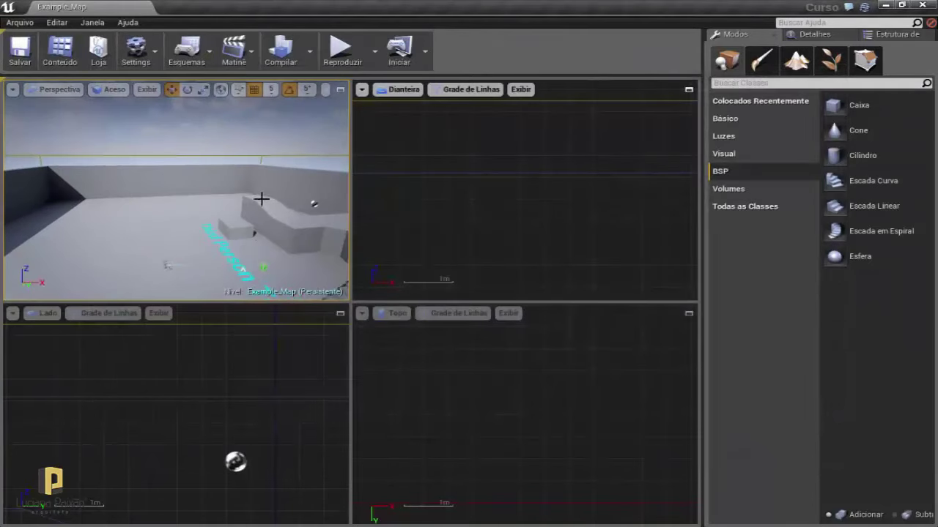
pyautogui.moveTo(198, 197); pyautogui.dragTo(198, 227)
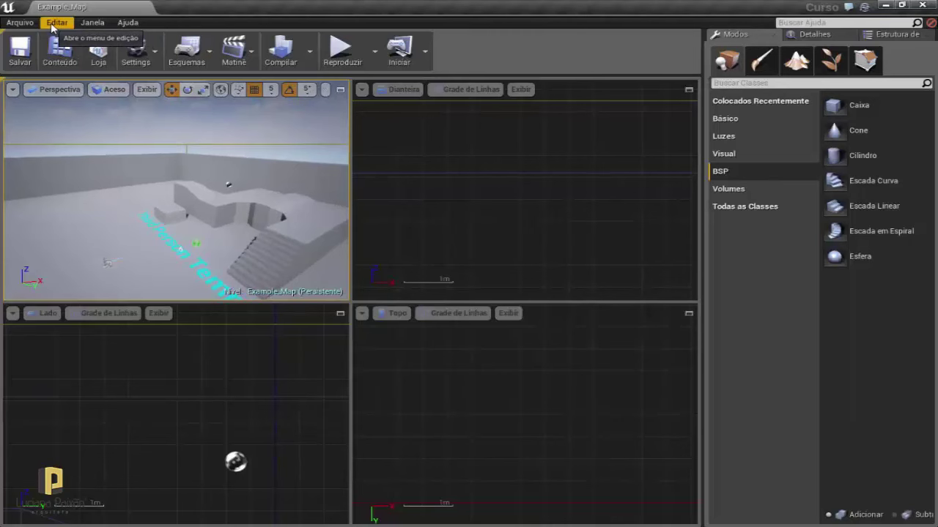
pyautogui.click(54, 22)
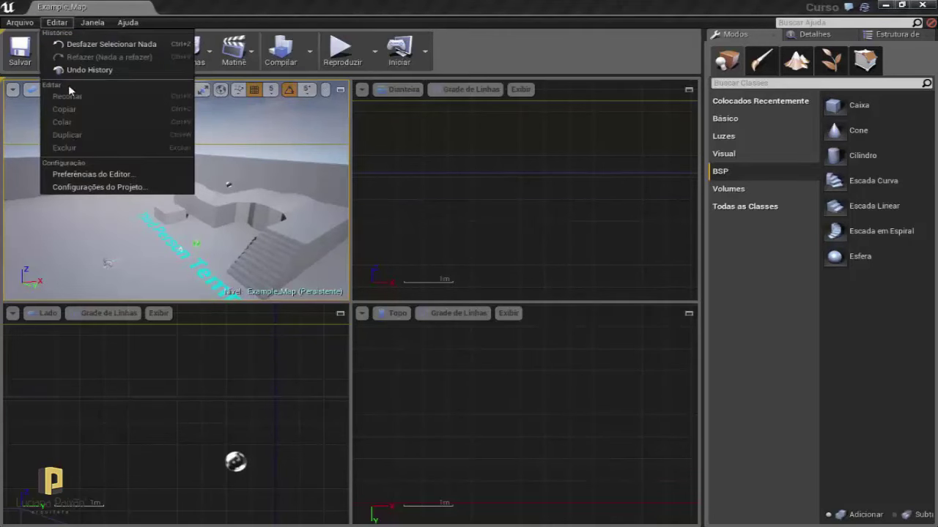
# - Open Project Settings at Maps & Modes, showing Example_Map as Game Default and Editor Startup Map
pyautogui.click(78, 188)
pyautogui.moveTo(401, 98); pyautogui.dragTo(379, 30)
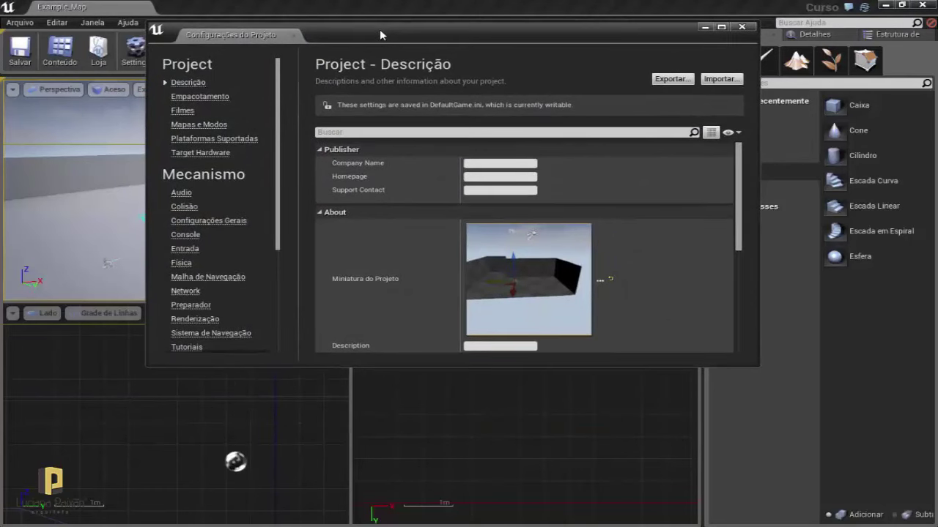
pyautogui.click(202, 102)
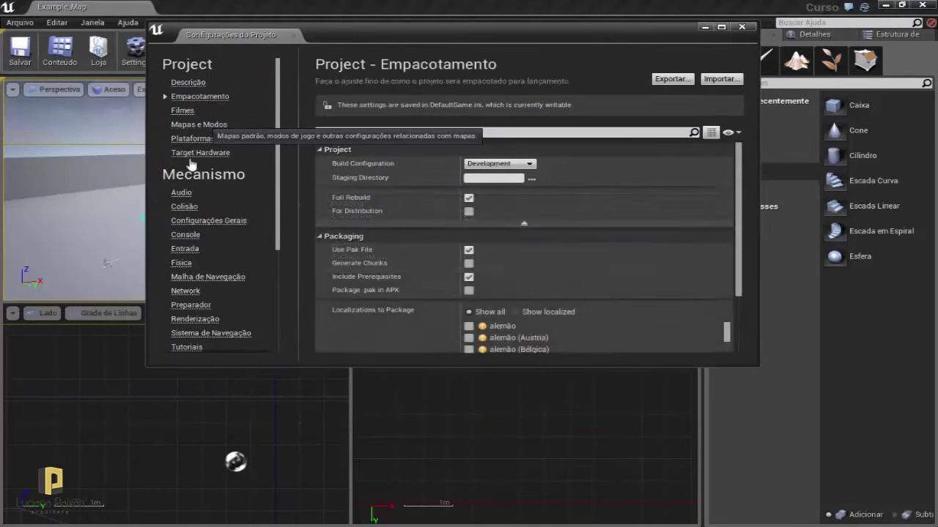
pyautogui.click(205, 125)
pyautogui.moveTo(337, 35); pyautogui.dragTo(324, 44)
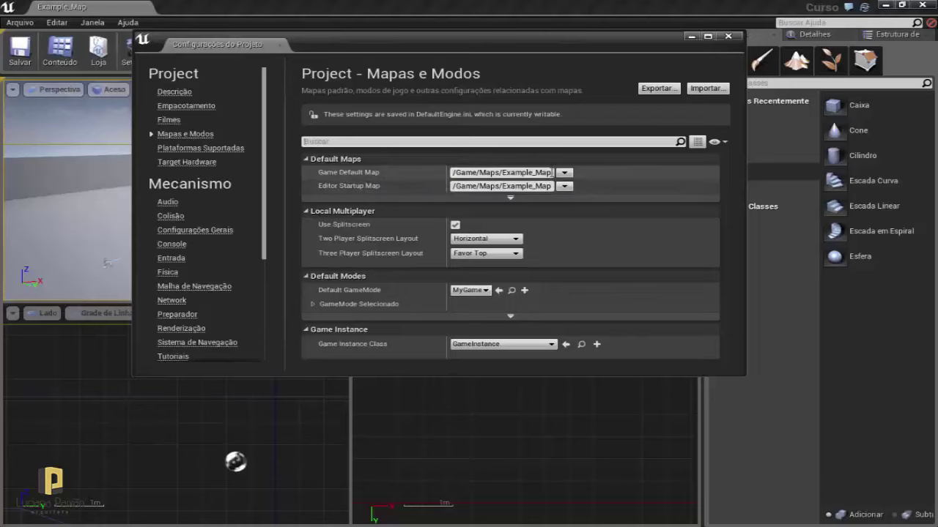
# - Set Game Default Map and Editor Startup Map to /Game/Maps/Projeto_1, then close Project Settings
pyautogui.click(564, 173)
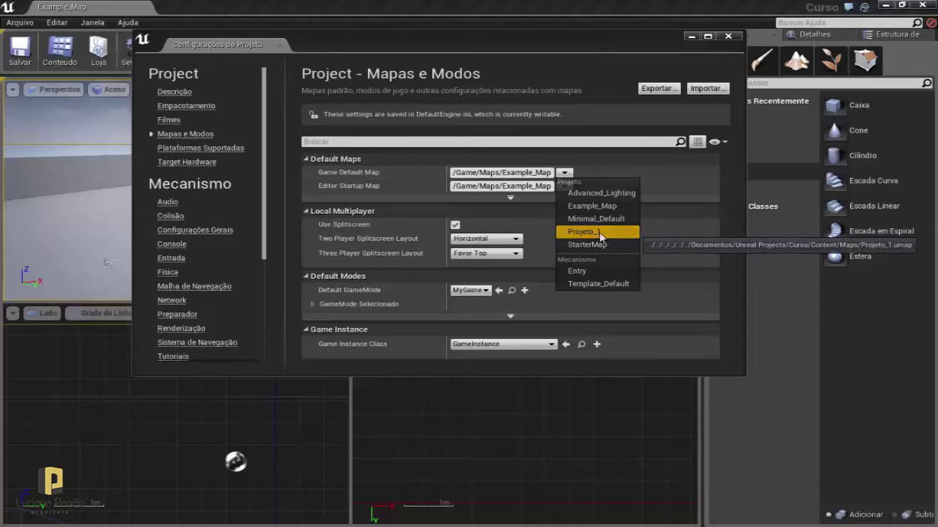
pyautogui.press('Escape')
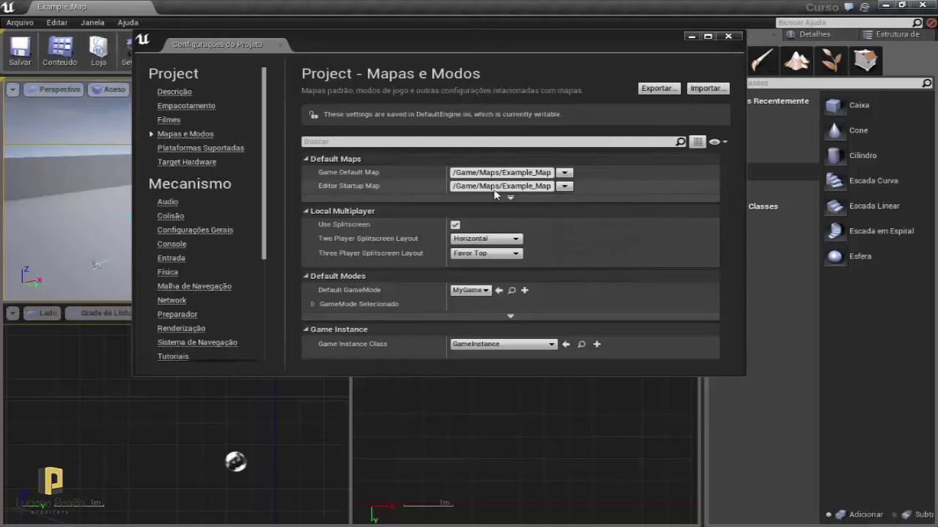
pyautogui.click(565, 186)
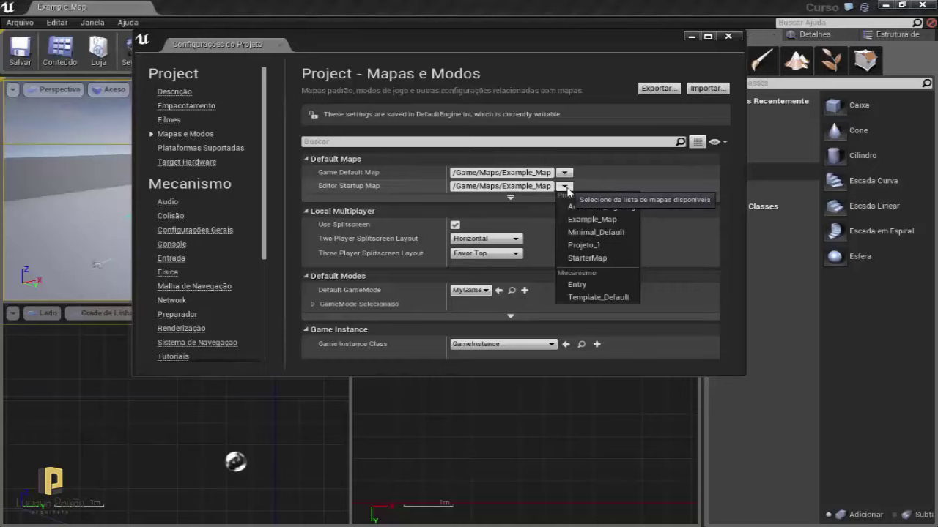
pyautogui.click(588, 247)
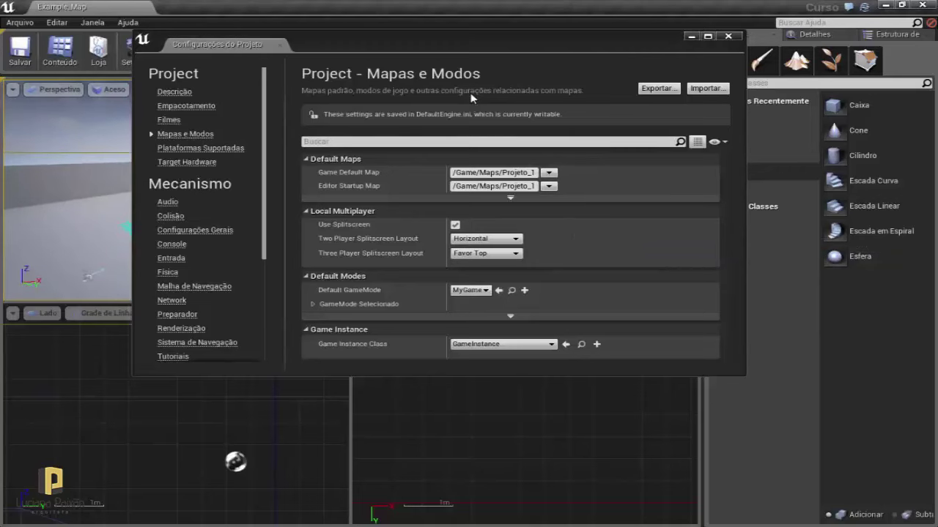
pyautogui.moveTo(577, 48); pyautogui.dragTo(587, 47)
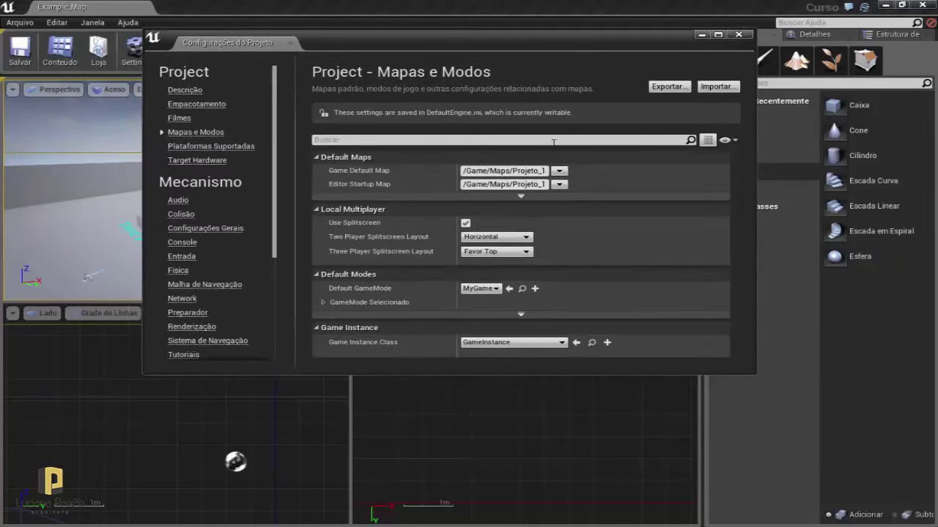
pyautogui.moveTo(513, 41); pyautogui.dragTo(506, 47)
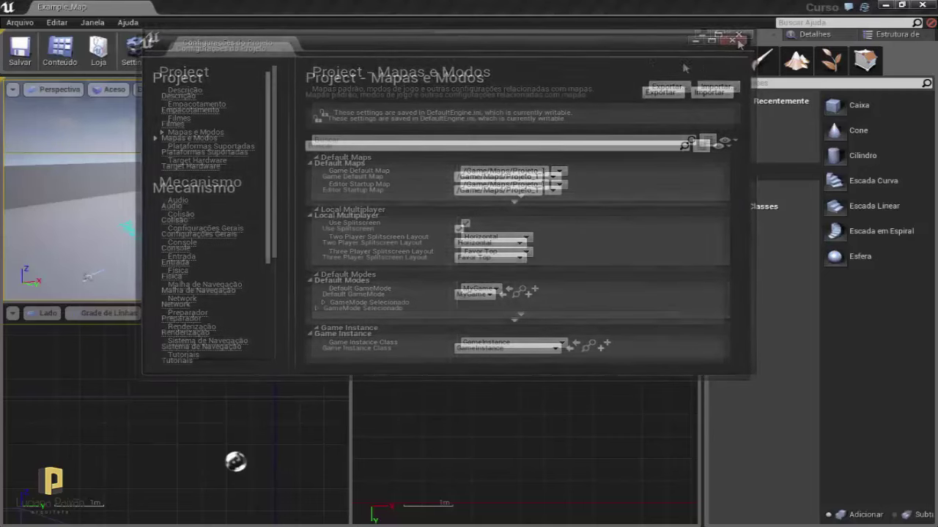
pyautogui.scroll(-2, 220, 271)
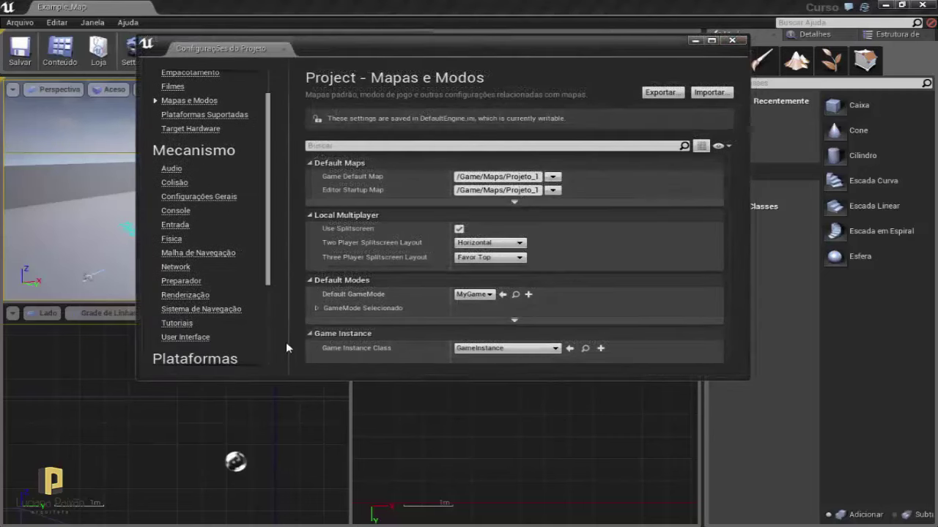
pyautogui.click(732, 42)
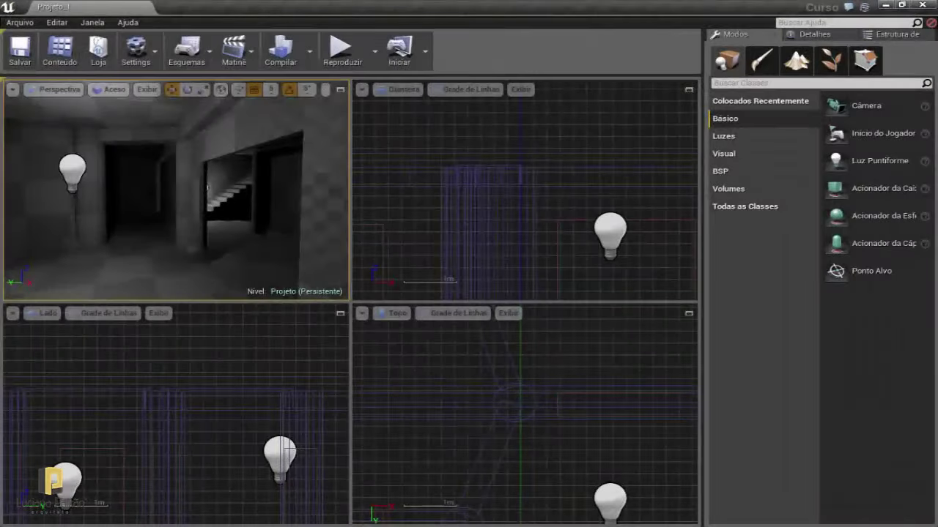
# - Switch to the F11 immersive viewport and fly down the corridor through the doorway into the next room
pyautogui.press('F11')
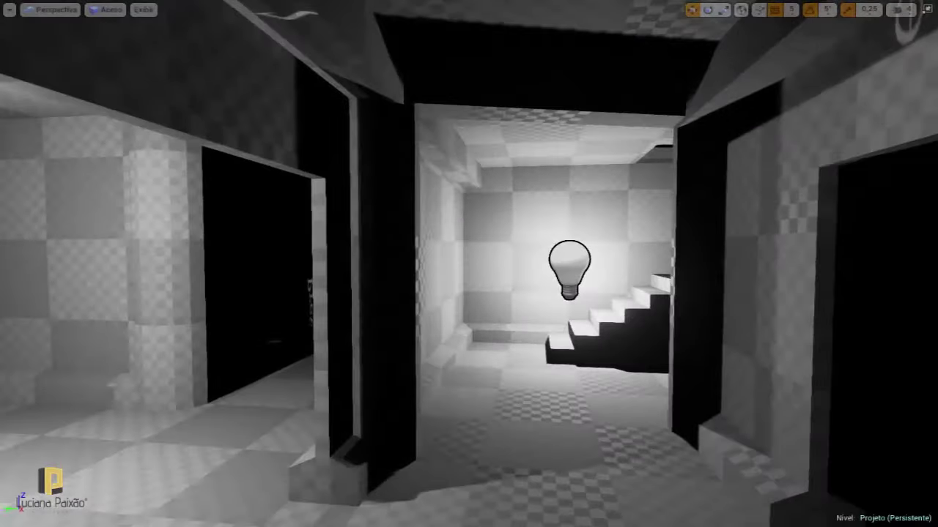
pyautogui.moveTo(322, 293); pyautogui.dragTo(350, 244)
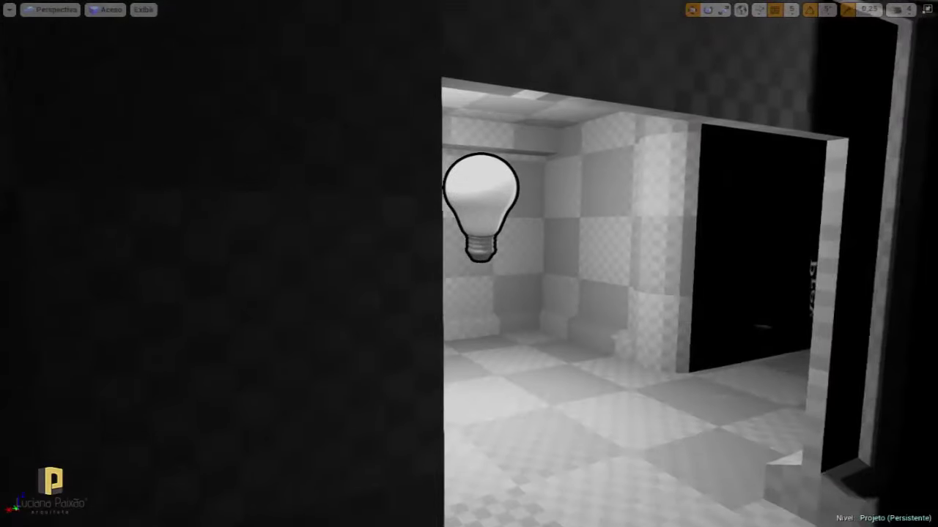
pyautogui.click(354, 251)
pyautogui.moveTo(569, 324)
pyautogui.mouseDown()
pyautogui.moveTo(579, 263)
pyautogui.moveTo(570, 325)
pyautogui.moveTo(530, 258)
pyautogui.mouseUp()
# - Fly through the doorway, selecting the door frame, hallway back wall and side-room wall panels
pyautogui.click(650, 242)
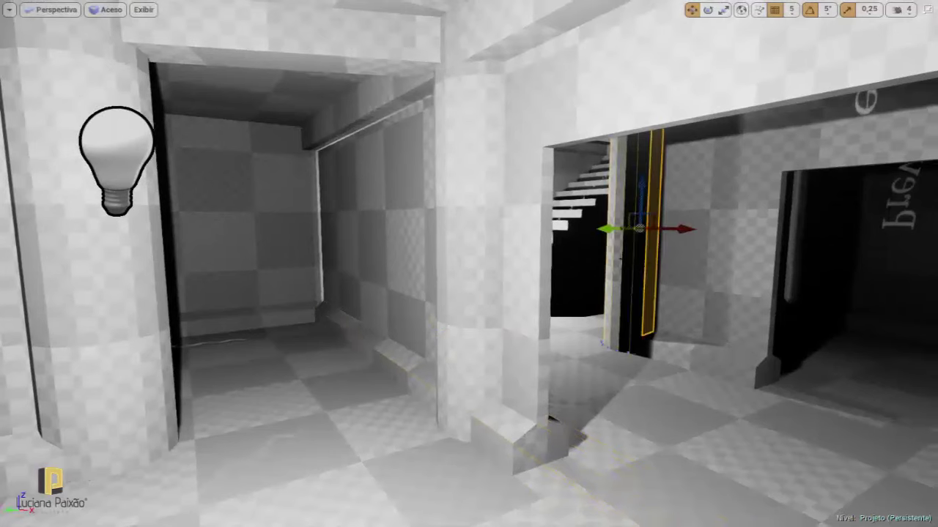
pyautogui.click(346, 249)
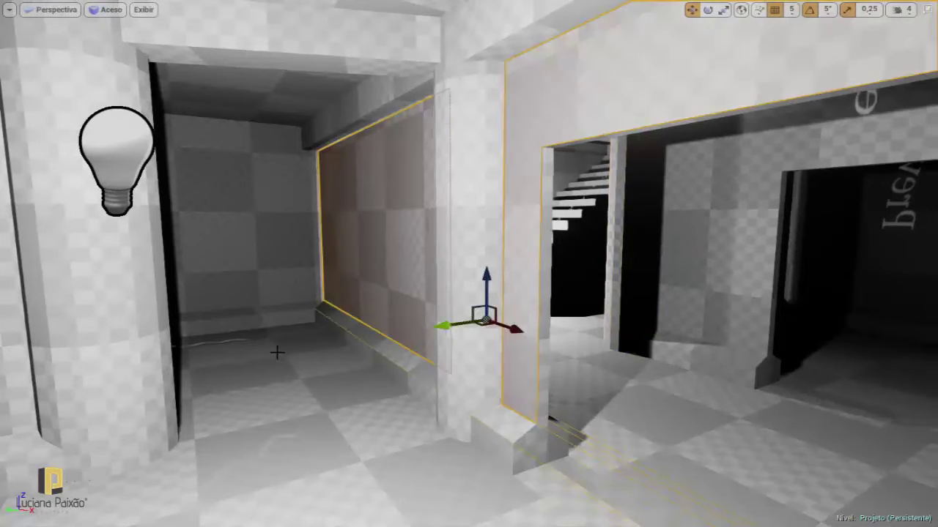
pyautogui.moveTo(277, 352); pyautogui.dragTo(219, 344)
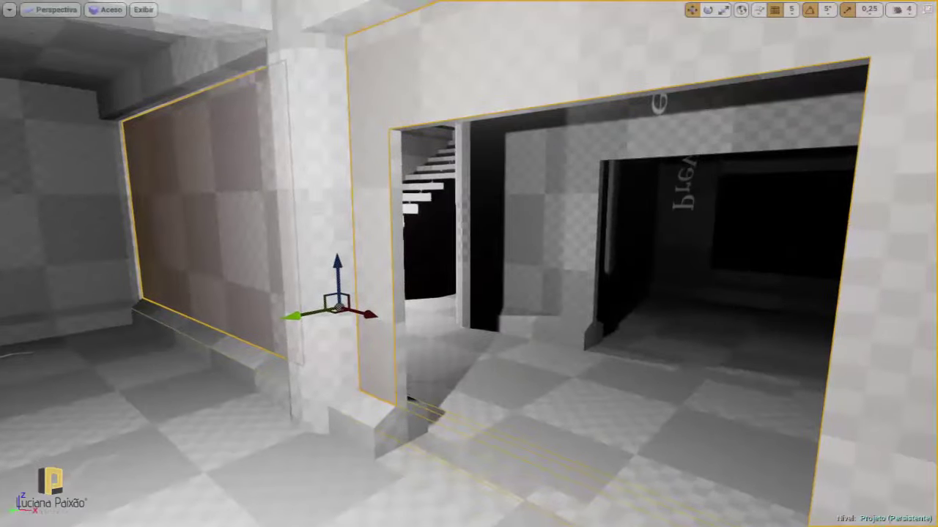
pyautogui.moveTo(277, 352); pyautogui.dragTo(281, 355)
pyautogui.moveTo(266, 389); pyautogui.dragTo(267, 389)
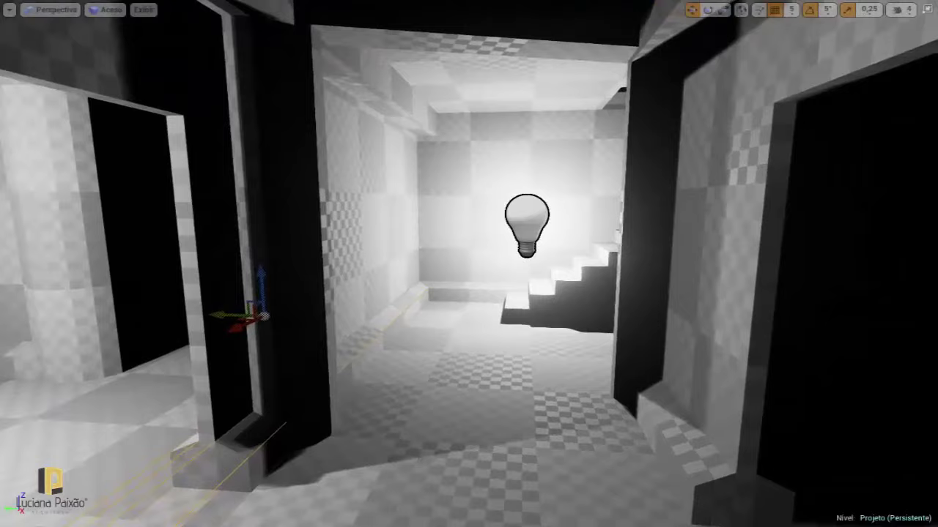
pyautogui.moveTo(449, 433); pyautogui.dragTo(448, 433)
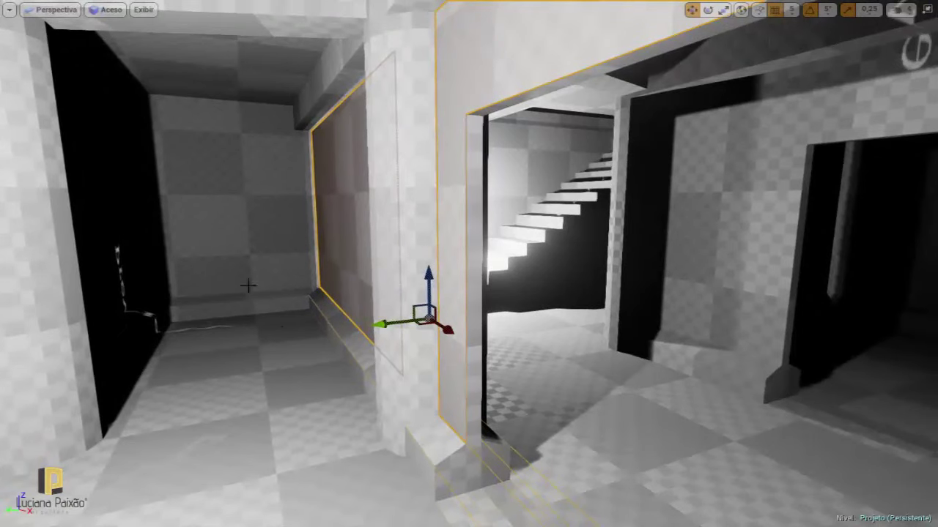
pyautogui.click(250, 272)
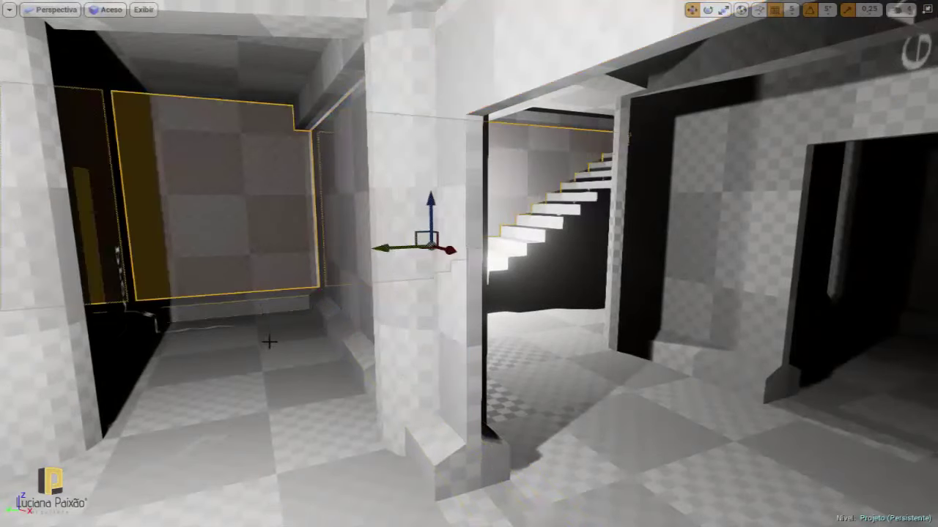
pyautogui.moveTo(283, 339); pyautogui.dragTo(283, 339)
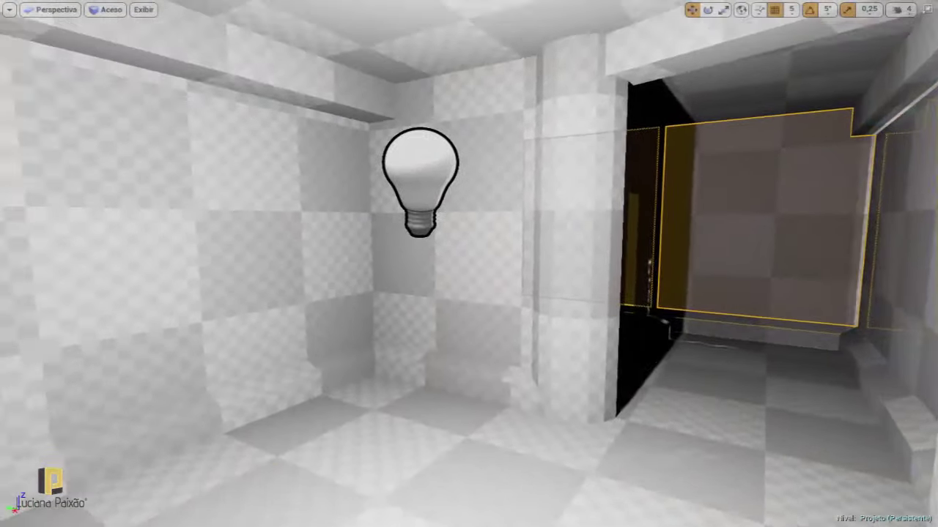
pyautogui.click(267, 300)
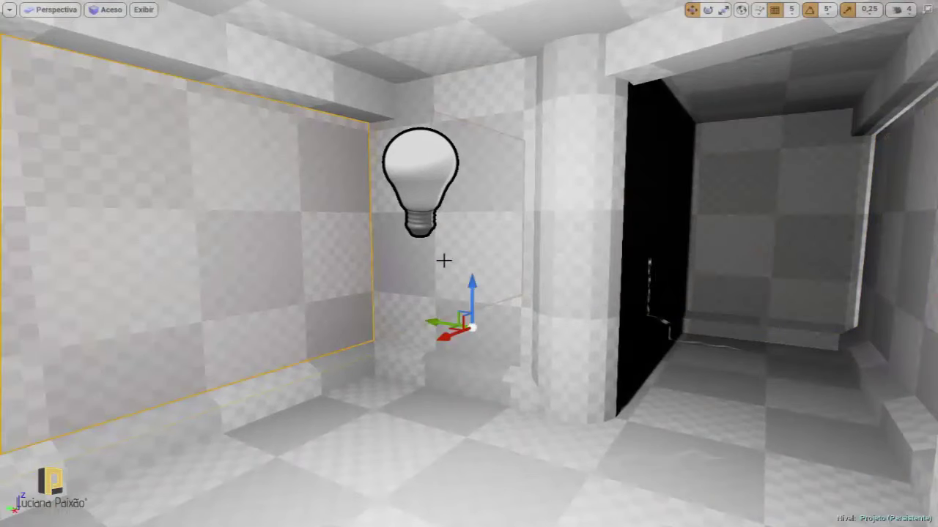
pyautogui.click(412, 342)
pyautogui.moveTo(399, 376); pyautogui.dragTo(399, 375)
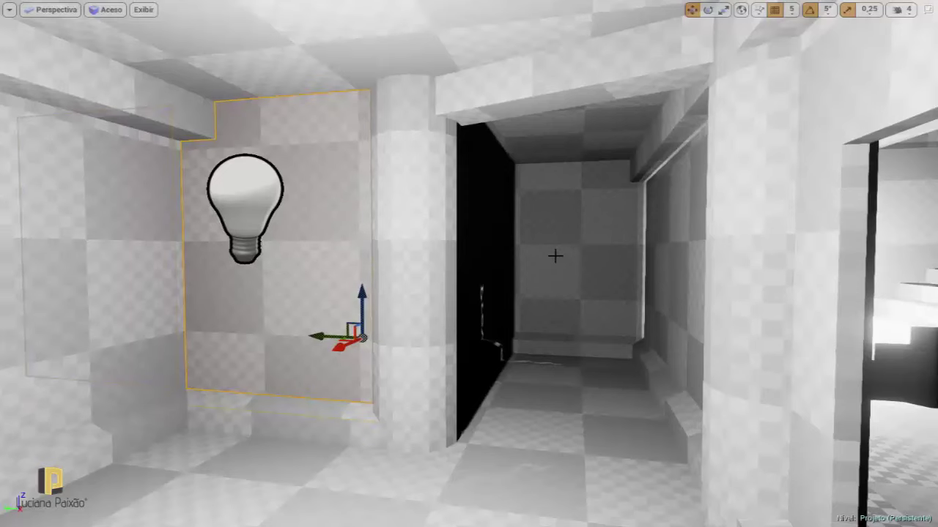
# - Select the staircase, circle the rooms back to it, then deselect it and fly toward the pillar
pyautogui.moveTo(555, 255); pyautogui.dragTo(564, 256)
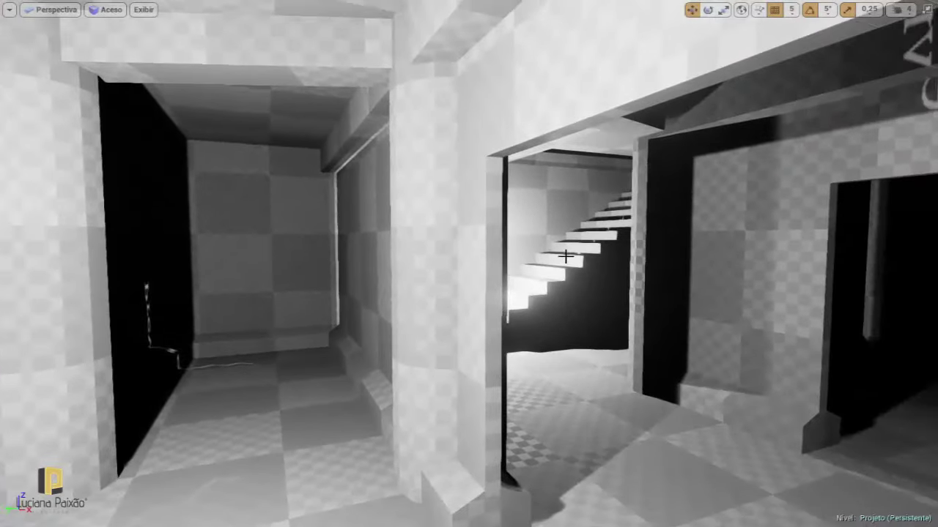
pyautogui.click(572, 272)
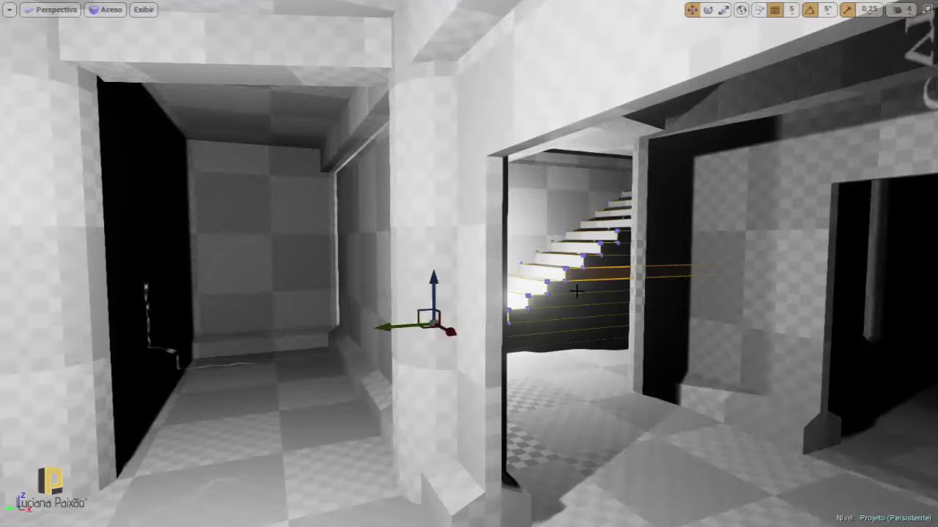
pyautogui.moveTo(580, 291); pyautogui.dragTo(542, 278)
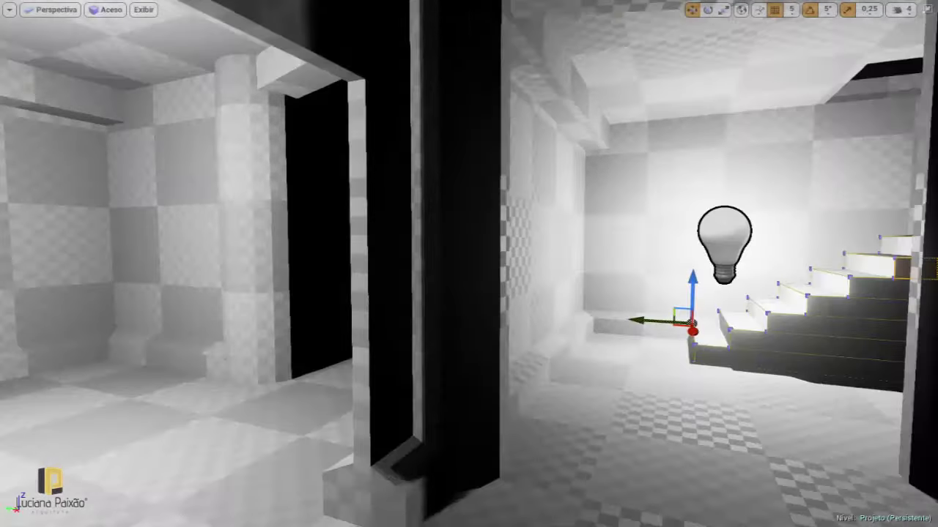
pyautogui.moveTo(542, 278); pyautogui.dragTo(585, 292)
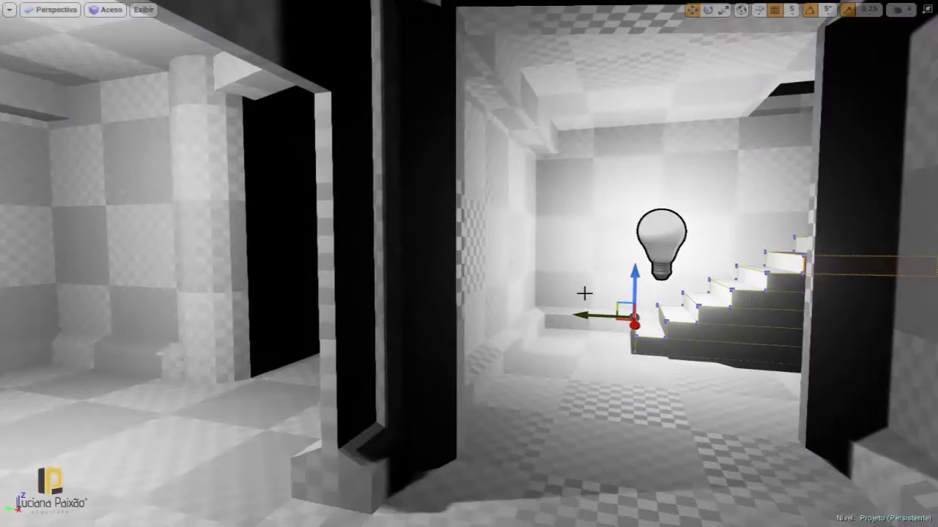
pyautogui.moveTo(584, 293); pyautogui.dragTo(586, 322, button='right')
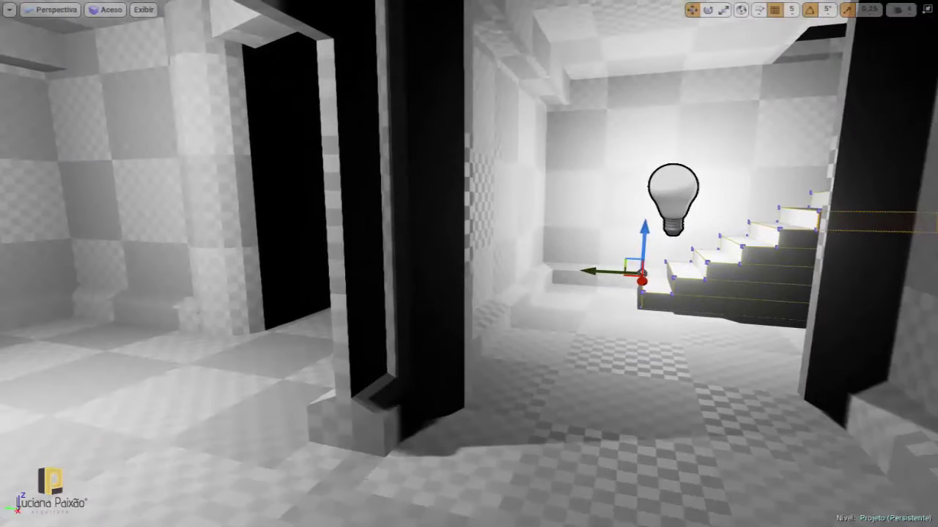
pyautogui.click(568, 286)
pyautogui.moveTo(569, 286); pyautogui.dragTo(579, 278)
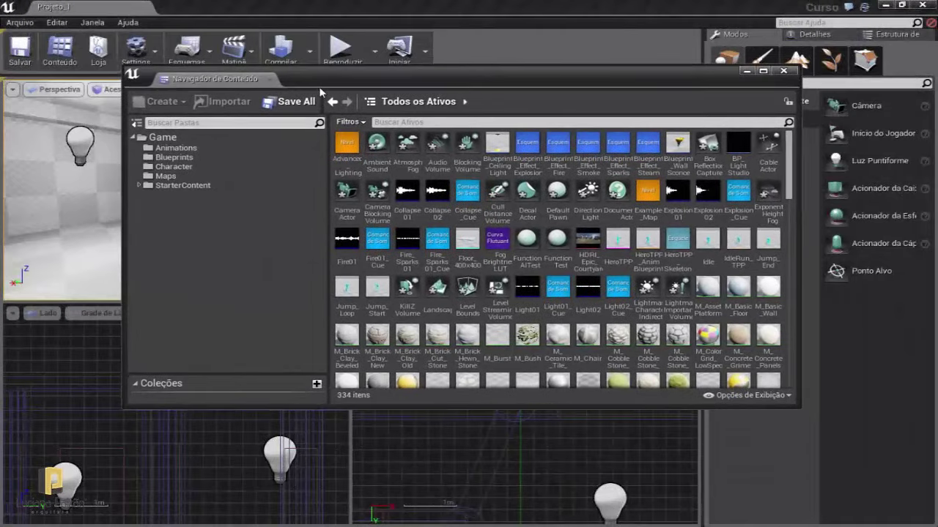
# - Expand Game > StarterContent in the Content Browser and open its Materials folder of 43 materials
pyautogui.moveTo(327, 73); pyautogui.dragTo(339, 56)
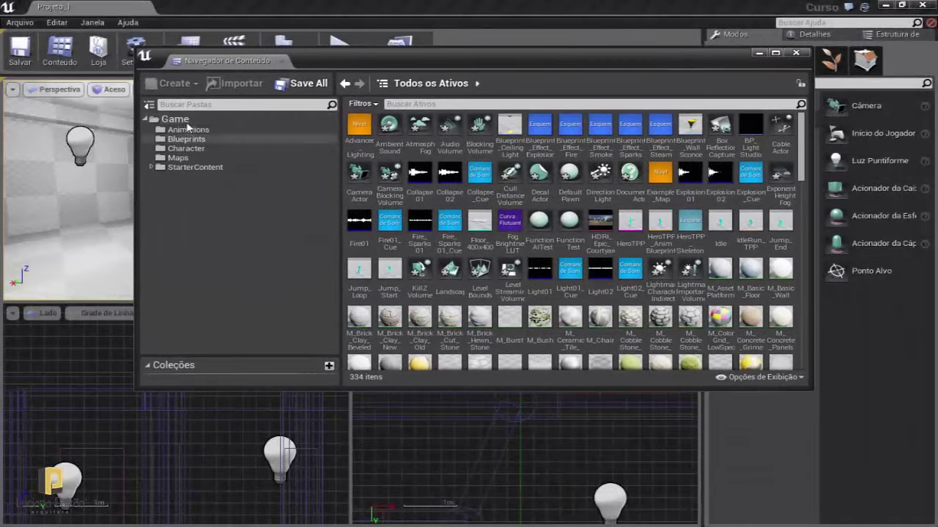
pyautogui.click(183, 157)
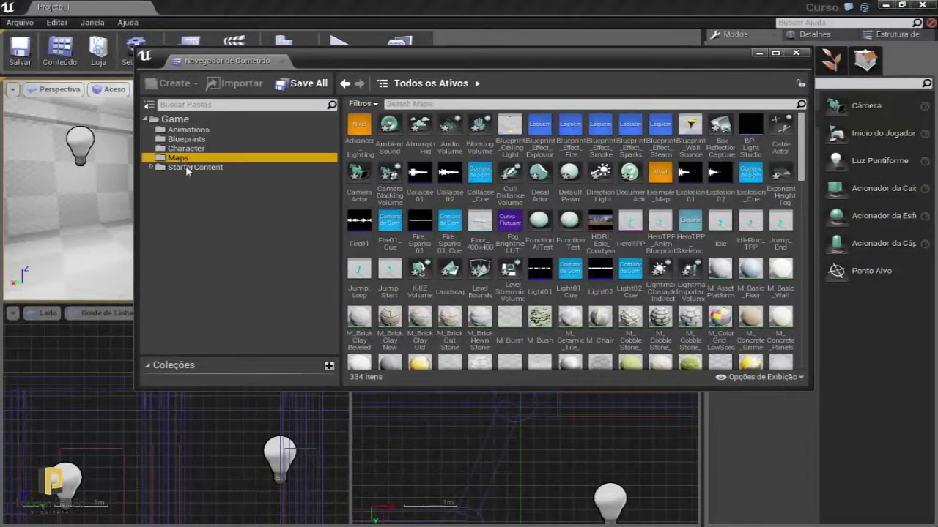
pyautogui.click(195, 167)
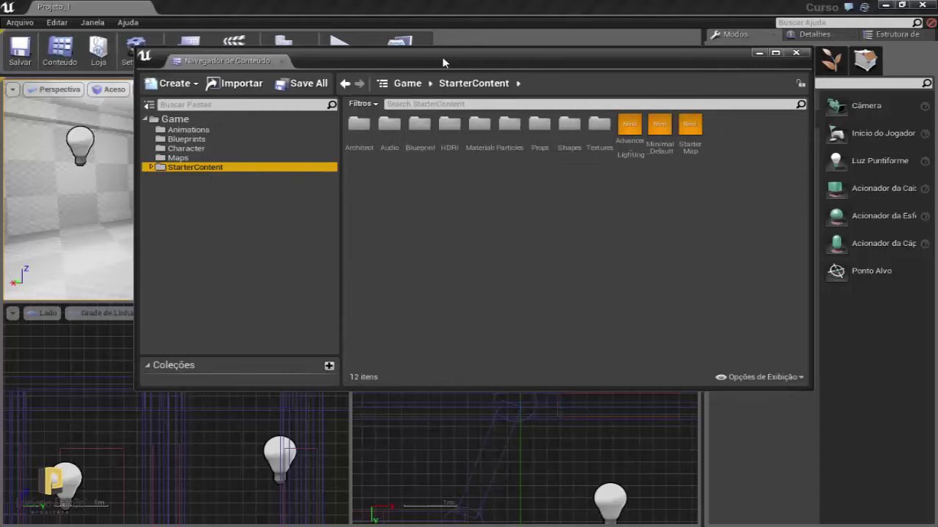
pyautogui.moveTo(441, 57); pyautogui.dragTo(408, 58)
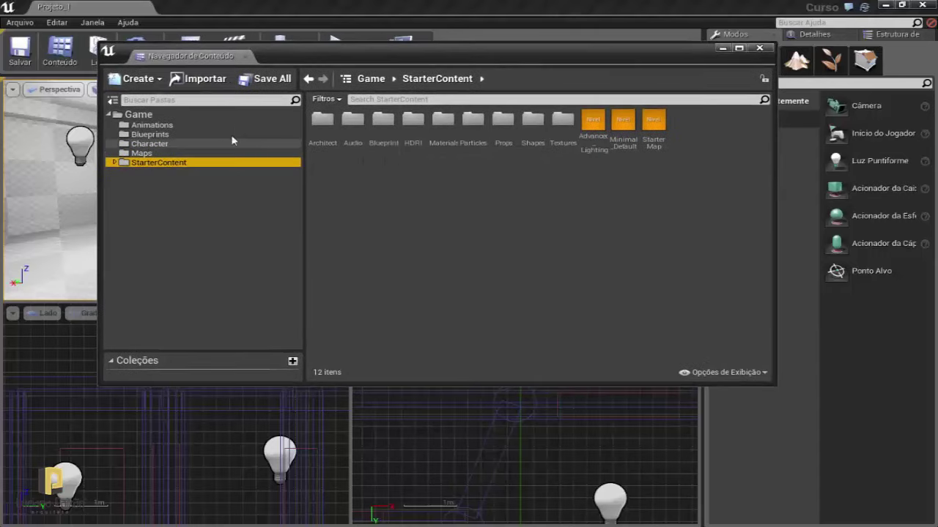
pyautogui.moveTo(325, 58); pyautogui.dragTo(334, 66)
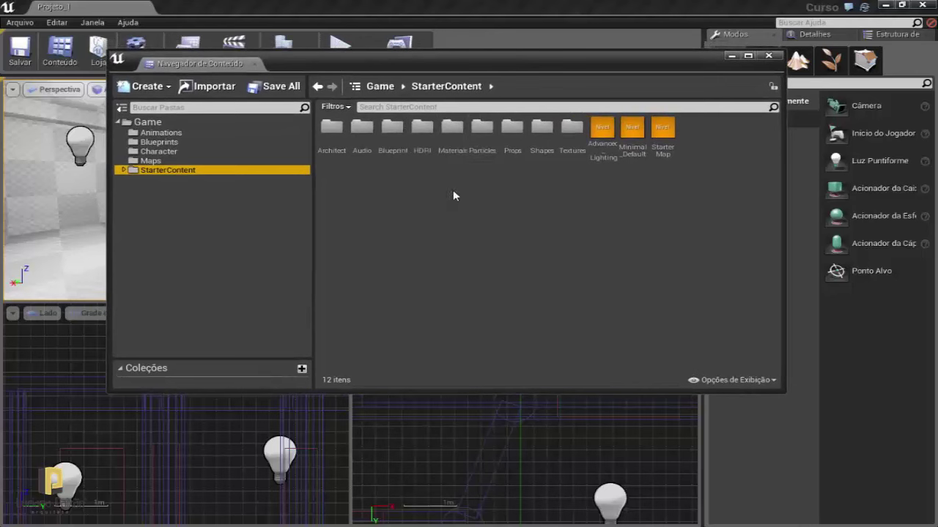
pyautogui.click(452, 130)
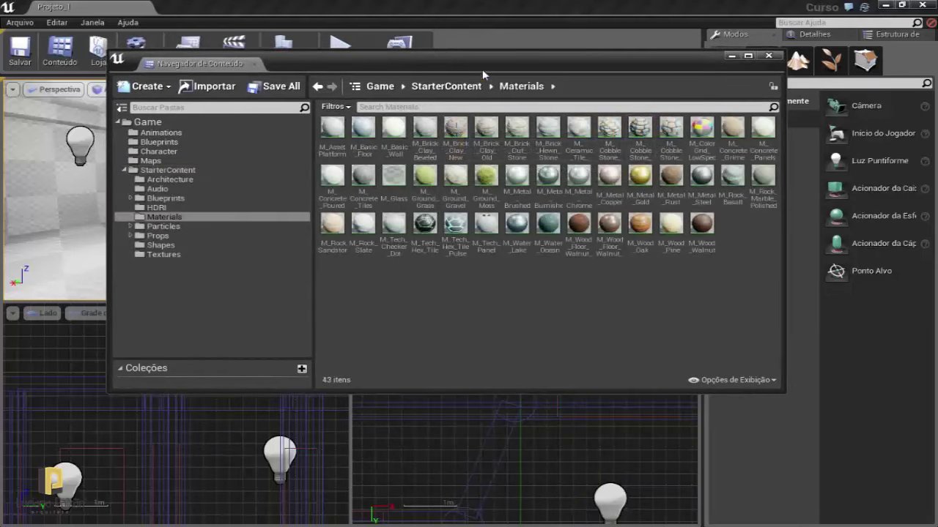
pyautogui.moveTo(482, 69)
pyautogui.mouseDown()
pyautogui.moveTo(572, 66)
pyautogui.moveTo(529, 71)
pyautogui.mouseUp()
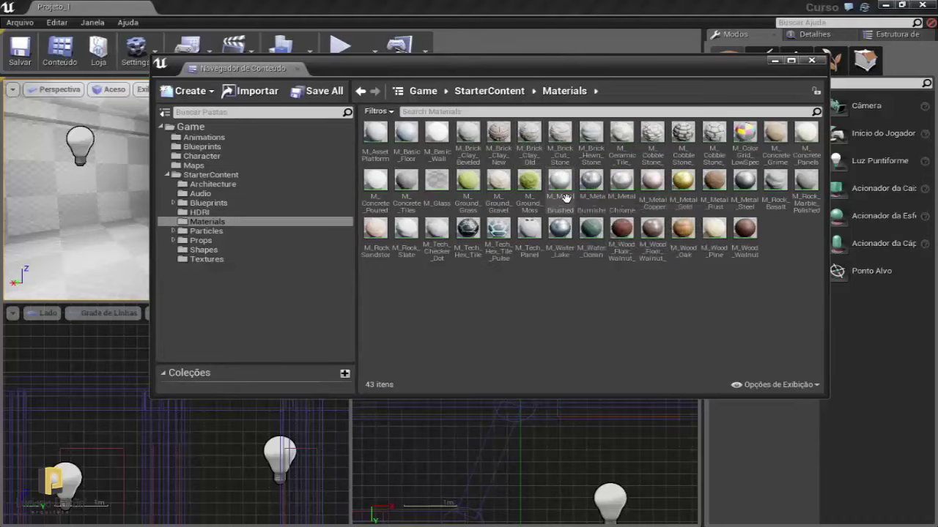
# - Open M_Brick_Clay_New in the Material Editor and zoom and pan around its node graph
pyautogui.doubleClick(501, 134)
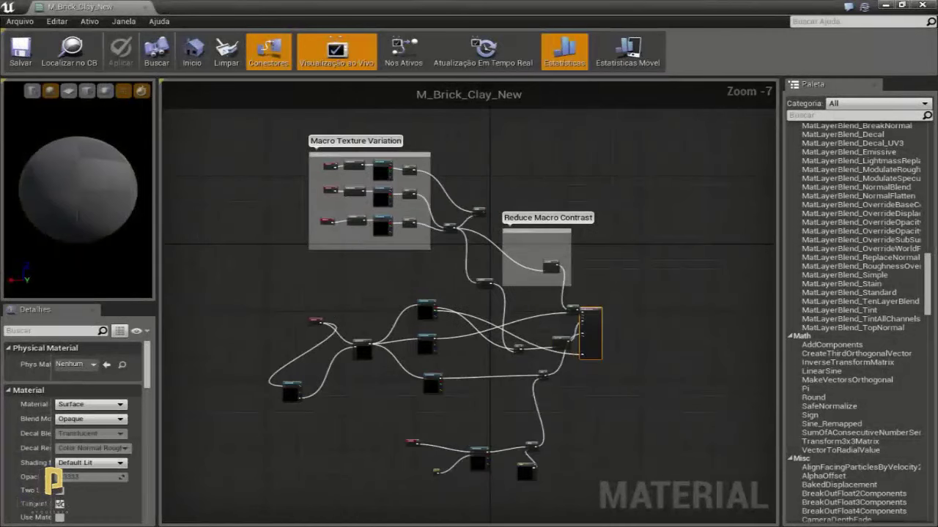
pyautogui.scroll(1, 263, 195)
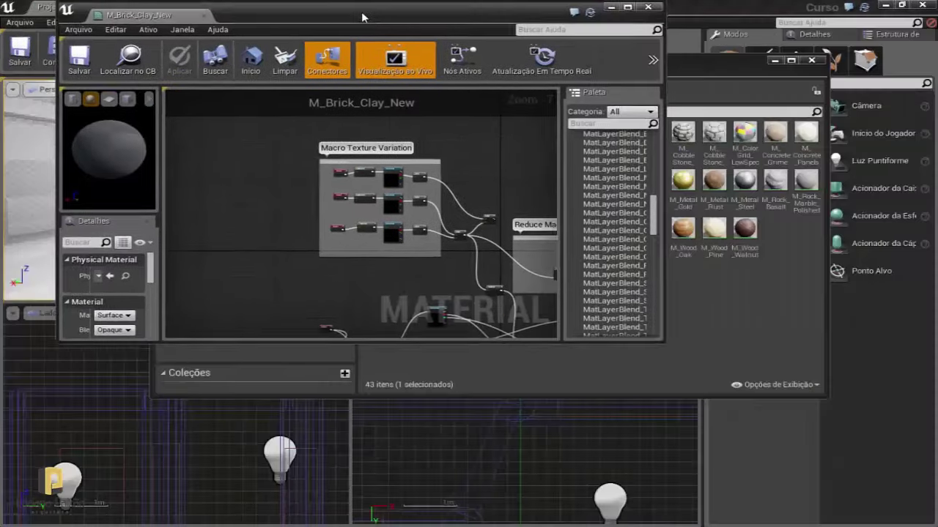
pyautogui.moveTo(362, 9)
pyautogui.mouseDown()
pyautogui.moveTo(402, 22)
pyautogui.moveTo(507, 150)
pyautogui.mouseUp()
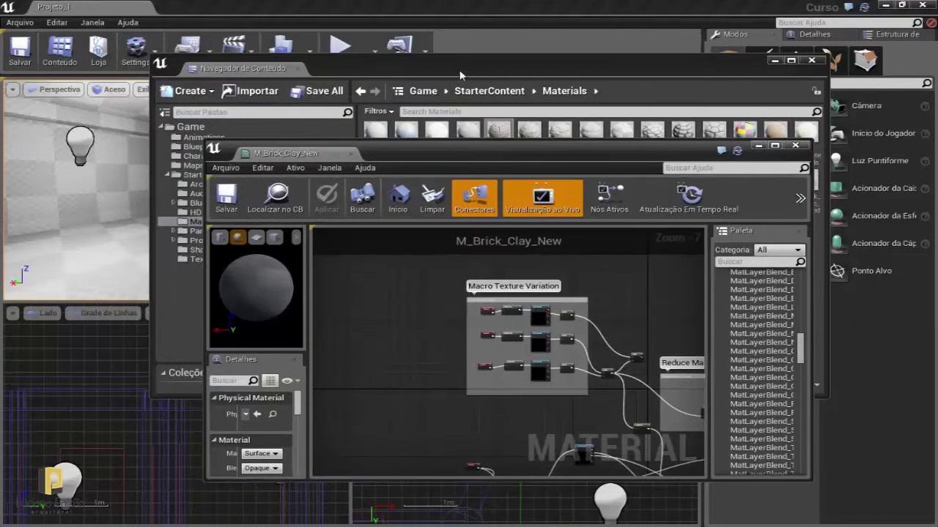
pyautogui.scroll(1, 418, 324)
pyautogui.moveTo(418, 324)
pyautogui.mouseDown(button='right')
pyautogui.moveTo(356, 318)
pyautogui.moveTo(381, 291)
pyautogui.mouseUp(button='right')
pyautogui.scroll(1, 381, 316)
pyautogui.scroll(-4, 351, 315)
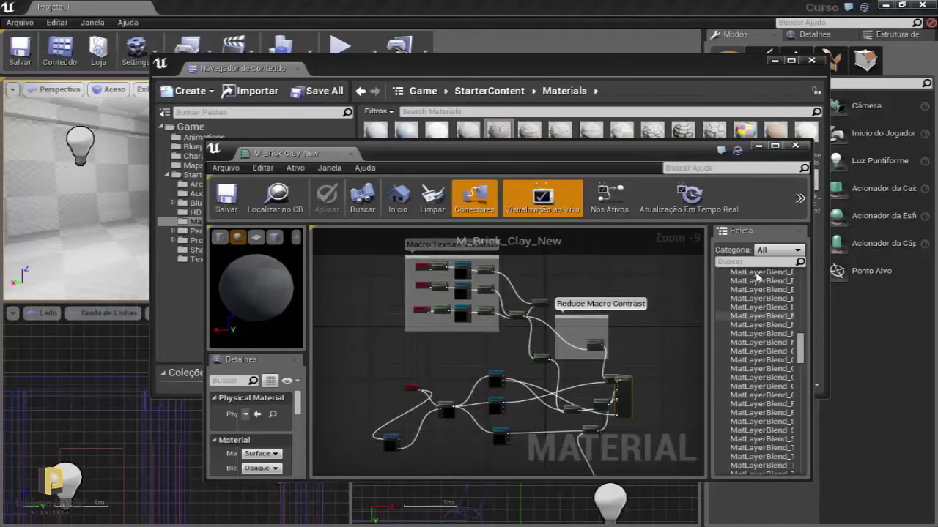
# - Close the Content Browser and maximize the Material Editor, framing the M_Brick_Clay_New node graph
pyautogui.click(794, 61)
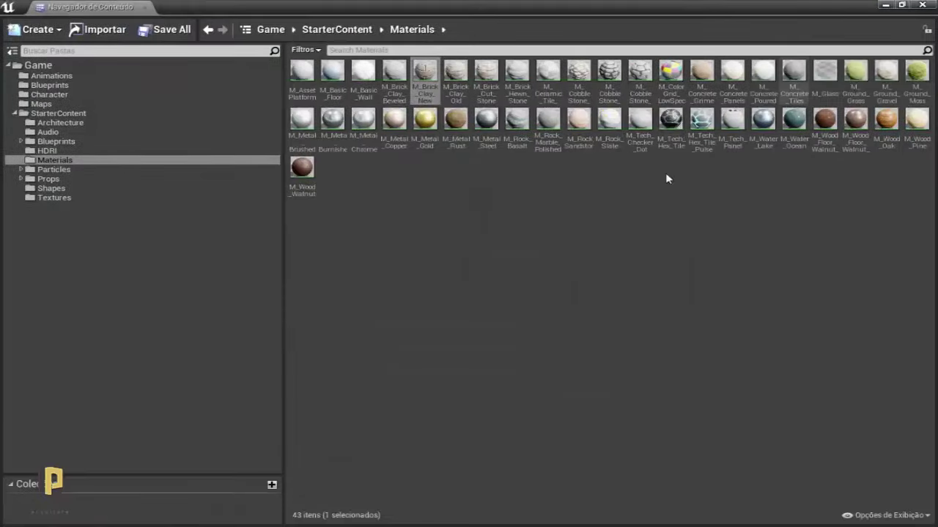
pyautogui.click(924, 4)
pyautogui.click(774, 145)
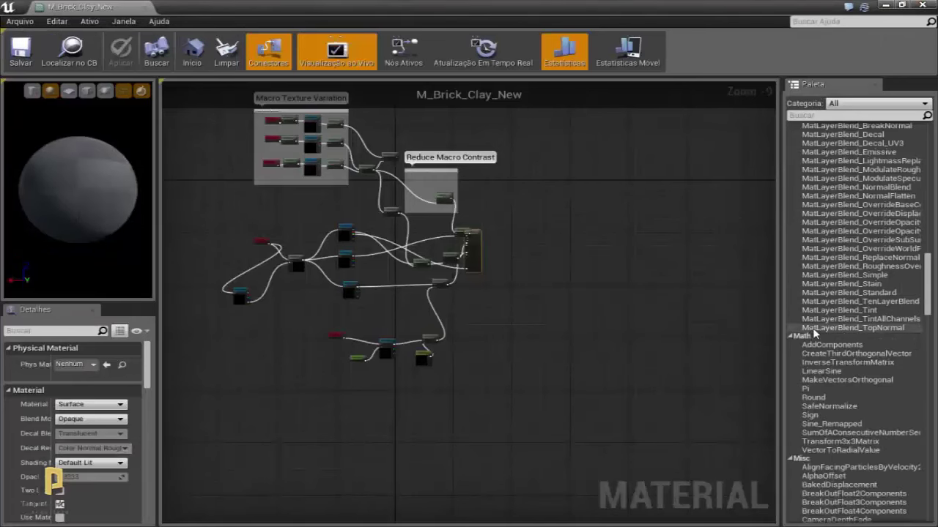
pyautogui.scroll(-3, 817, 337)
pyautogui.moveTo(630, 282); pyautogui.dragTo(768, 282, button='right')
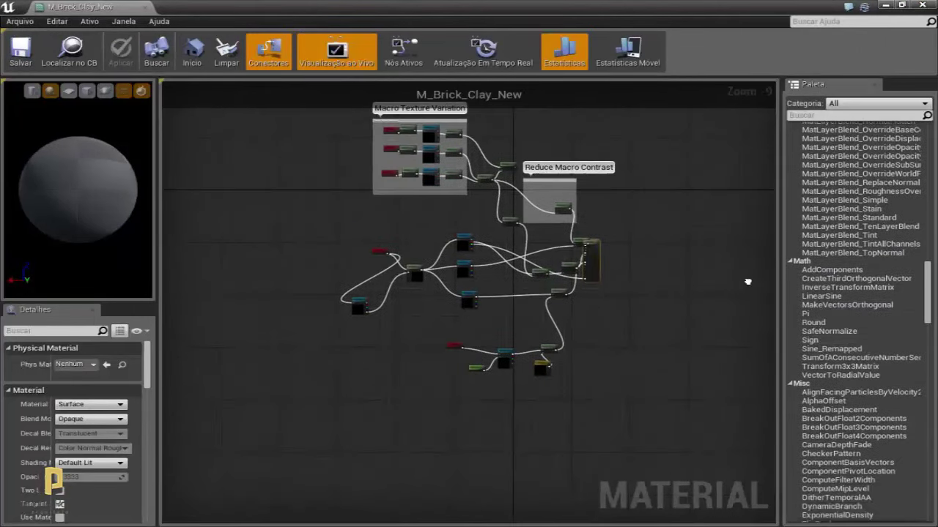
pyautogui.scroll(3, 431, 242)
pyautogui.scroll(3, 461, 245)
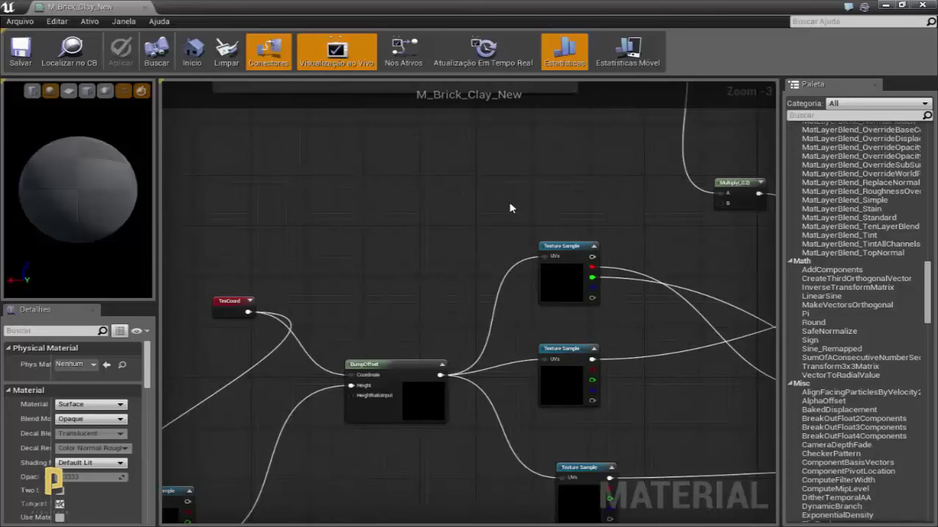
# - Zoom out and pan the M_Brick_Clay_New graph to review its Texture Sample nodes
pyautogui.moveTo(510, 208); pyautogui.dragTo(391, 353, button='right')
pyautogui.scroll(-2, 391, 353)
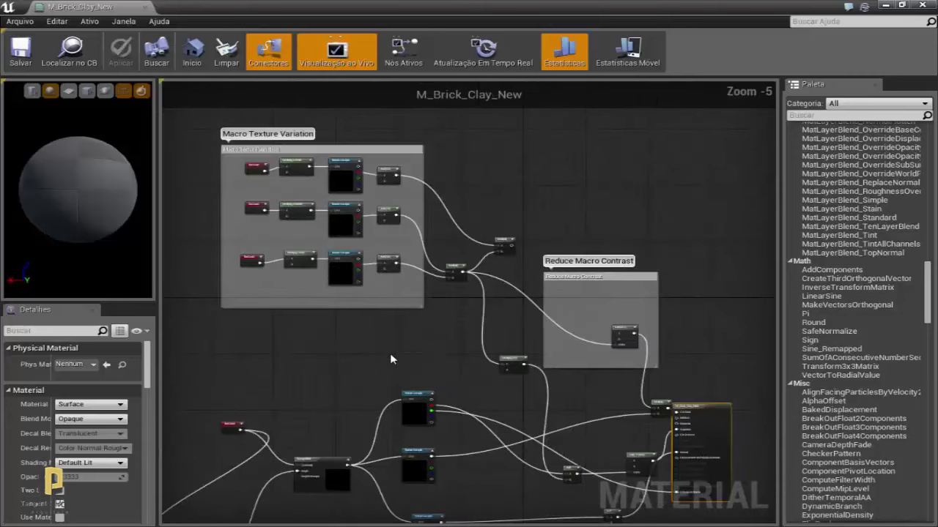
pyautogui.scroll(-2, 390, 356)
pyautogui.moveTo(388, 356)
pyautogui.mouseDown(button='right')
pyautogui.moveTo(403, 289)
pyautogui.moveTo(425, 271)
pyautogui.mouseUp(button='right')
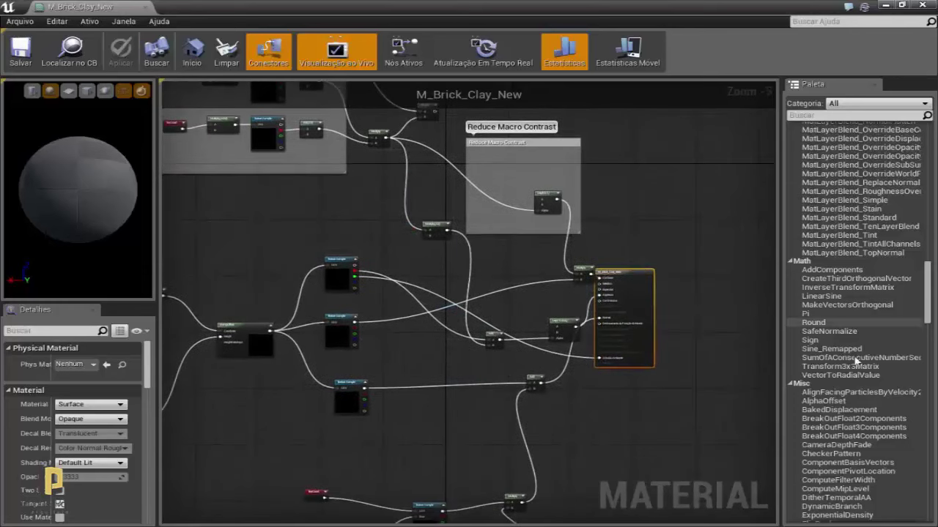
pyautogui.scroll(-2, 853, 326)
pyautogui.scroll(-3, 851, 323)
pyautogui.scroll(-2, 850, 321)
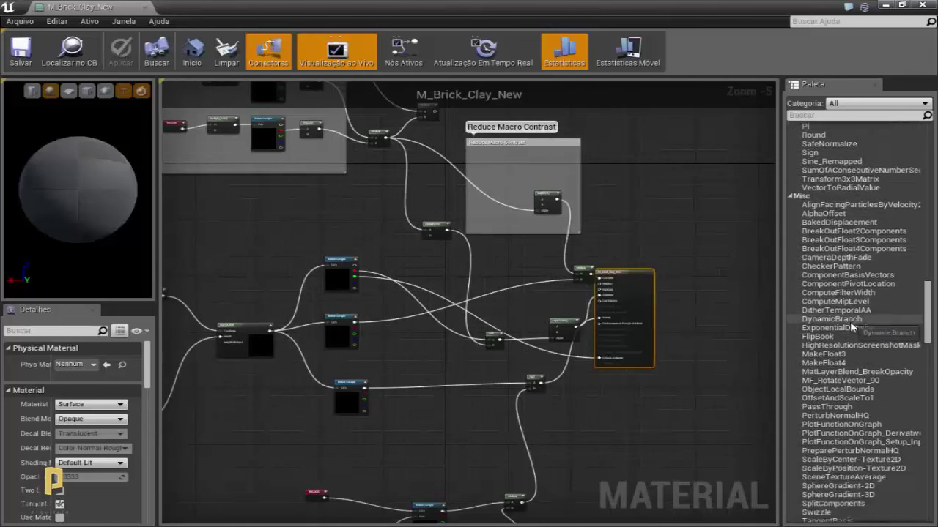
pyautogui.scroll(-1, 849, 322)
pyautogui.scroll(-2, 516, 254)
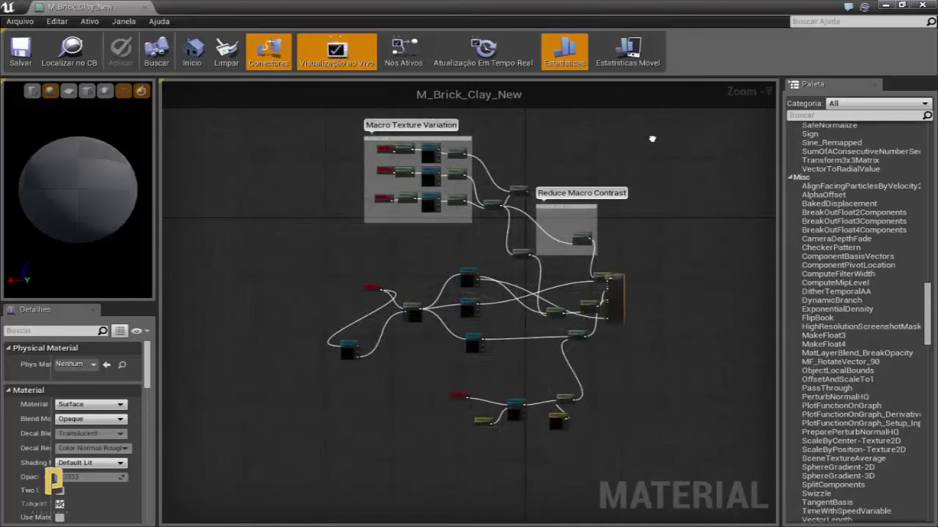
pyautogui.moveTo(652, 138); pyautogui.dragTo(652, 151, button='right')
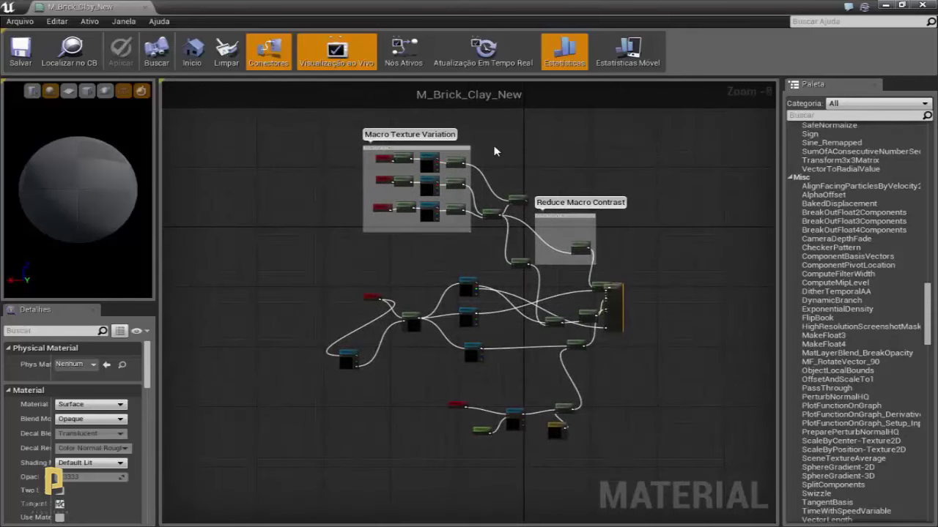
pyautogui.moveTo(316, 208); pyautogui.dragTo(327, 215, button='right')
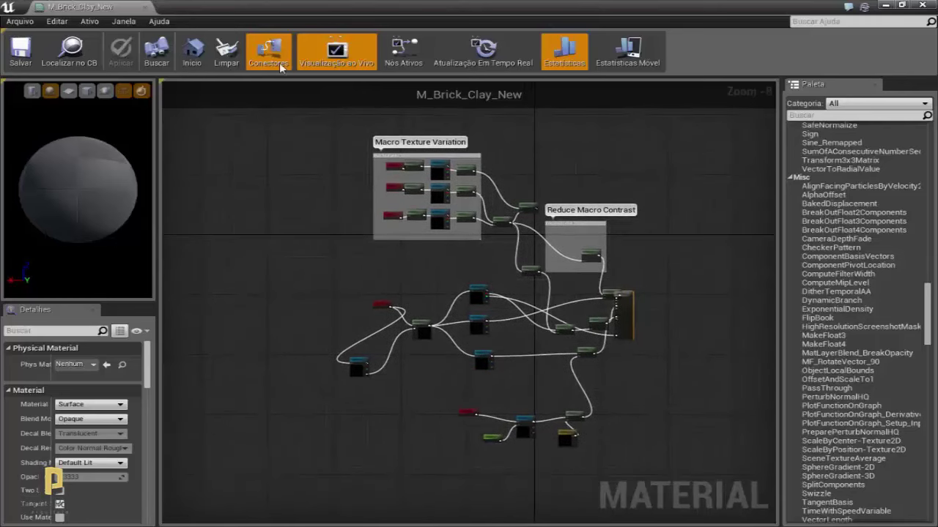
pyautogui.moveTo(220, 132); pyautogui.dragTo(187, 135, button='right')
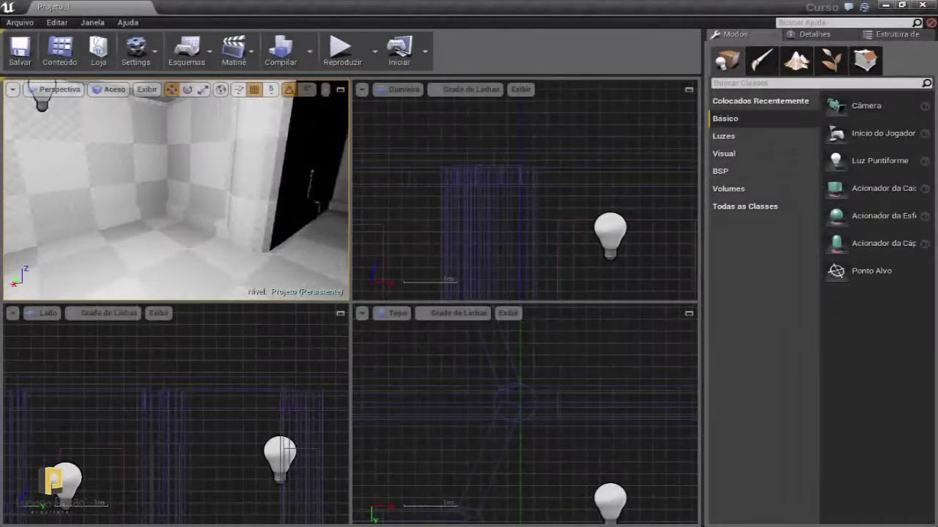
# - Reopen the Content Browser on StarterContent > Materials, select M_Basic_Wall, and move the window lower
pyautogui.click(62, 52)
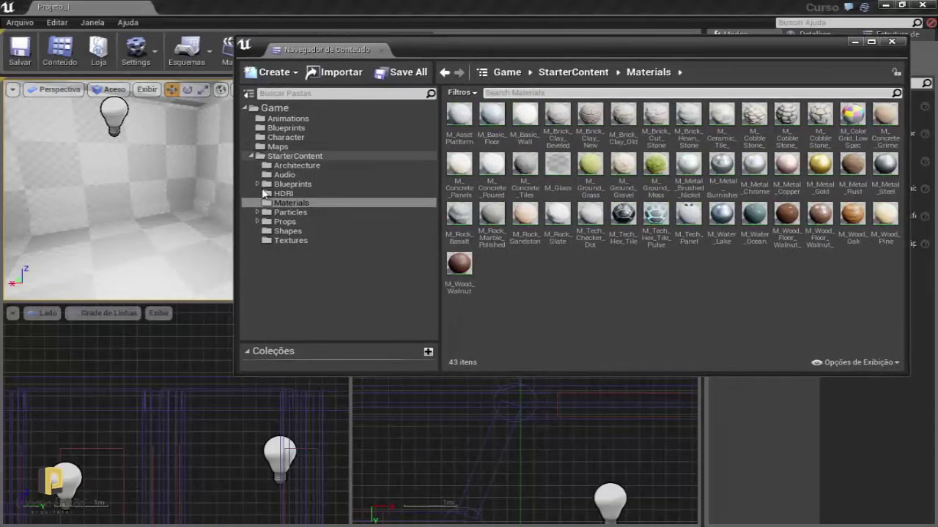
pyautogui.click(251, 156)
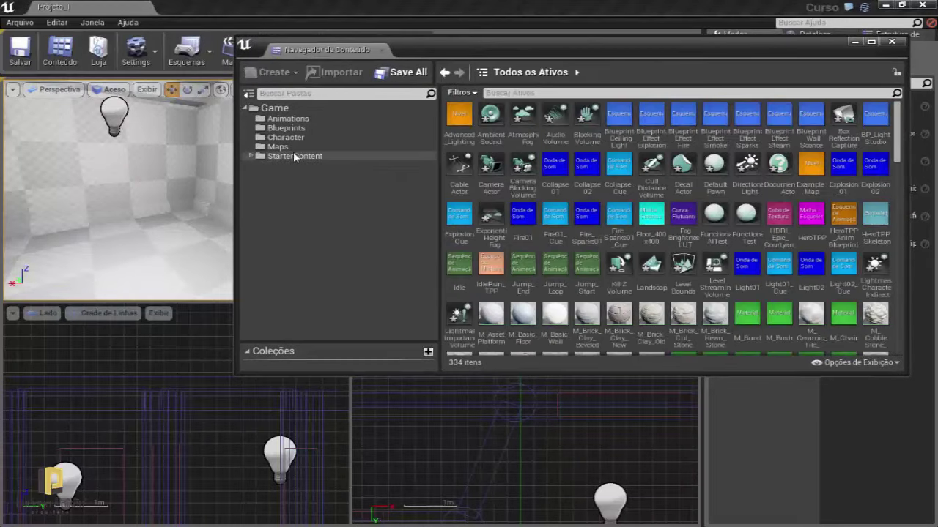
pyautogui.click(291, 158)
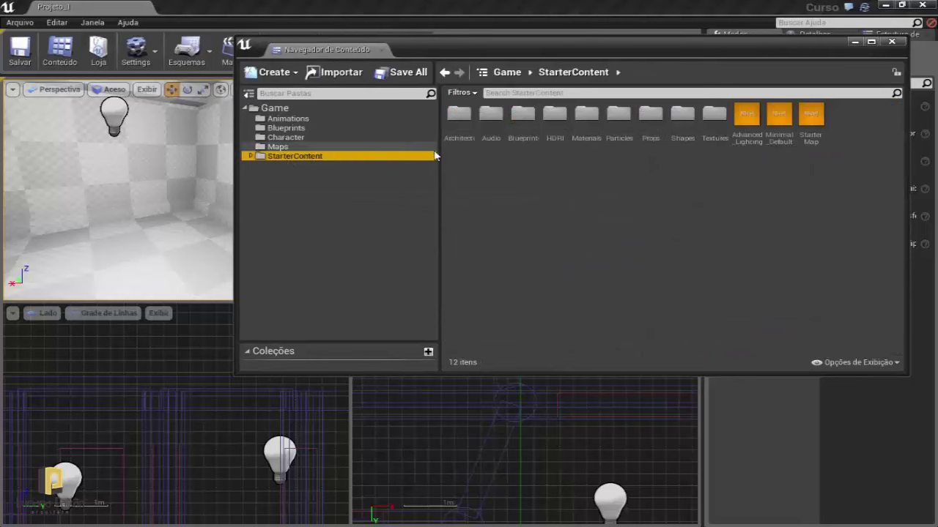
pyautogui.click(581, 121)
pyautogui.doubleClick(580, 121)
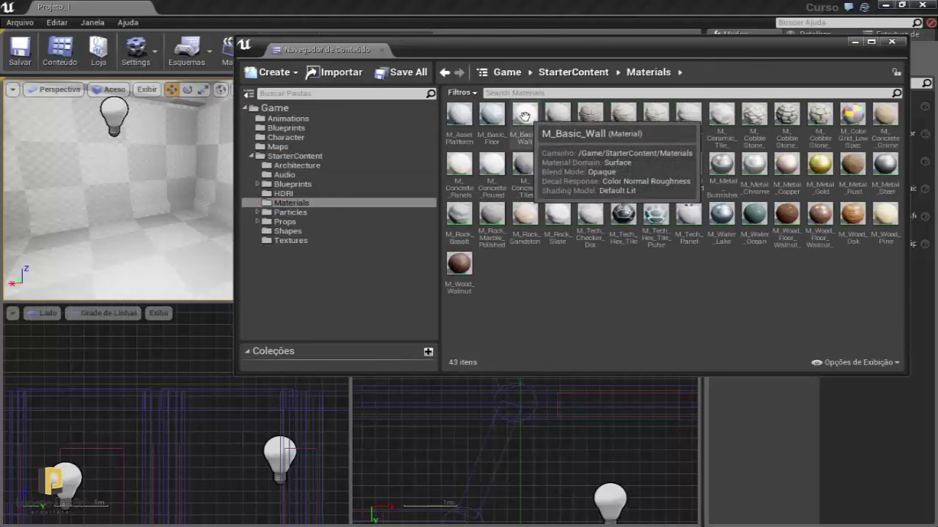
pyautogui.click(523, 129)
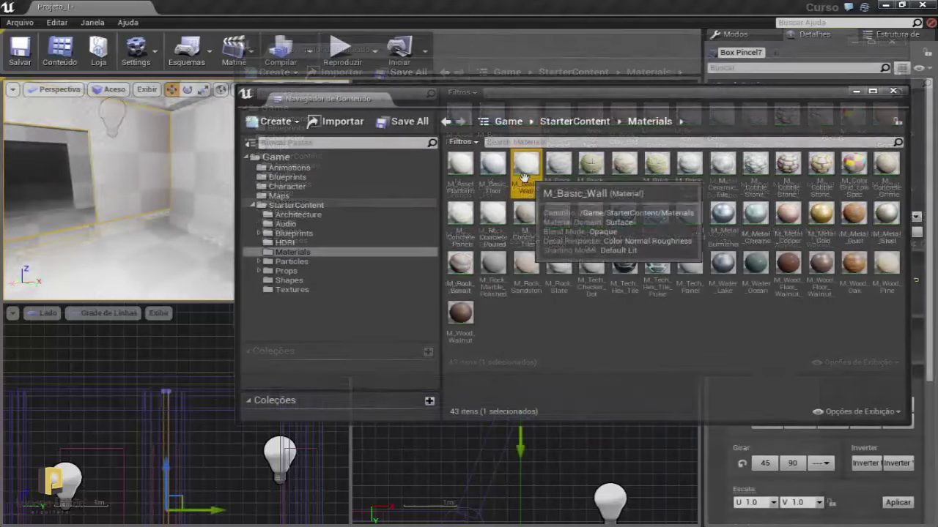
pyautogui.moveTo(477, 111); pyautogui.dragTo(539, 286)
pyautogui.moveTo(287, 184); pyautogui.dragTo(256, 180, button='right')
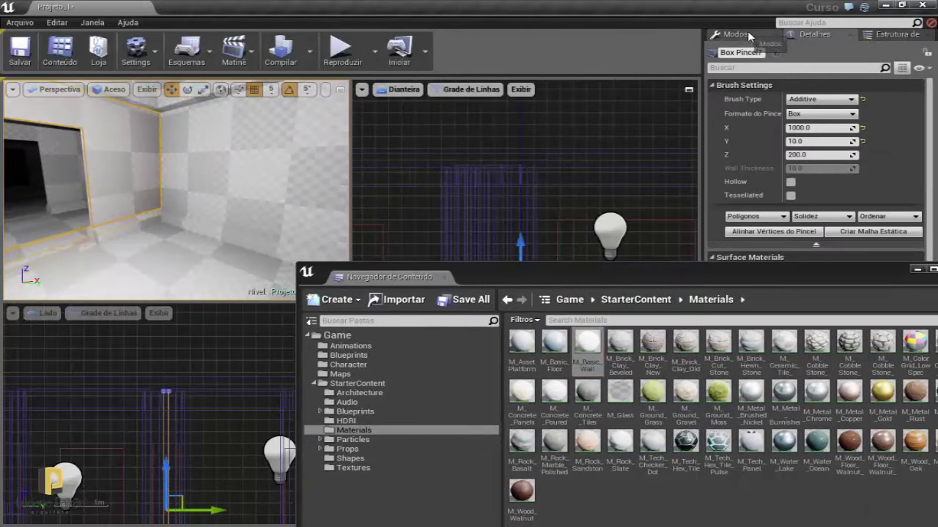
# - Select the long wall brush Box Pincel2 and assign it the M_Basic_Wall material
pyautogui.click(249, 161)
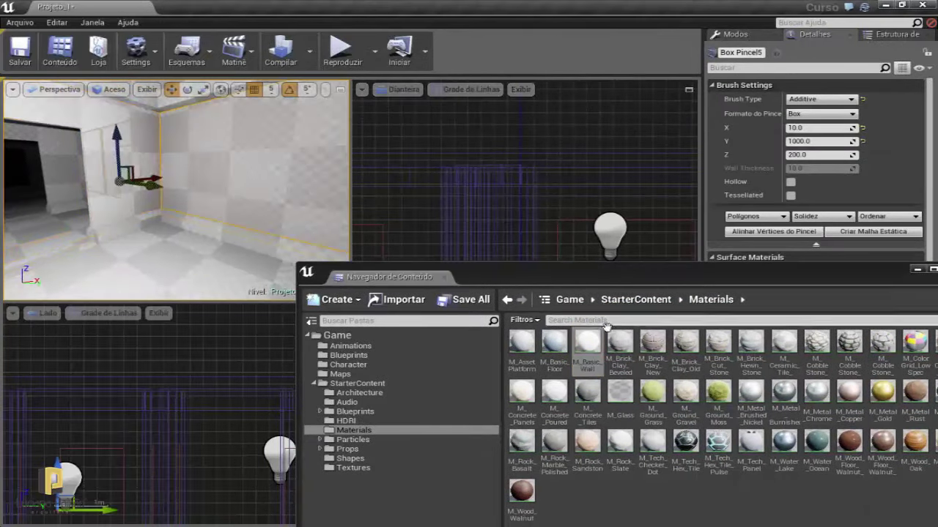
pyautogui.moveTo(569, 278); pyautogui.dragTo(431, 469)
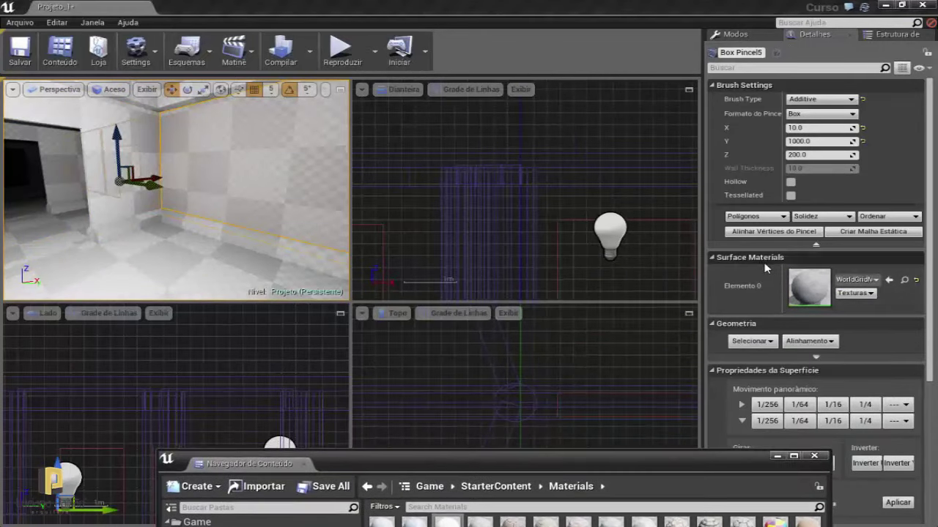
pyautogui.click(184, 198)
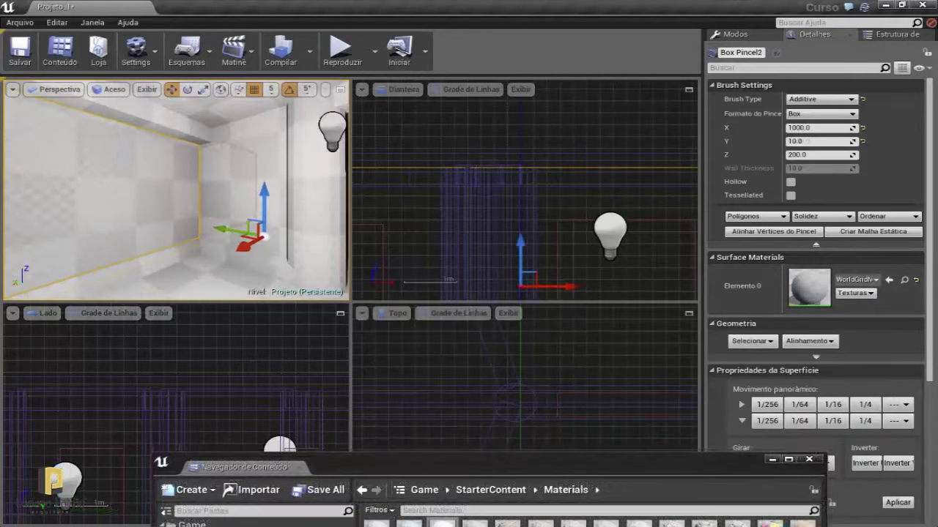
pyautogui.click(890, 281)
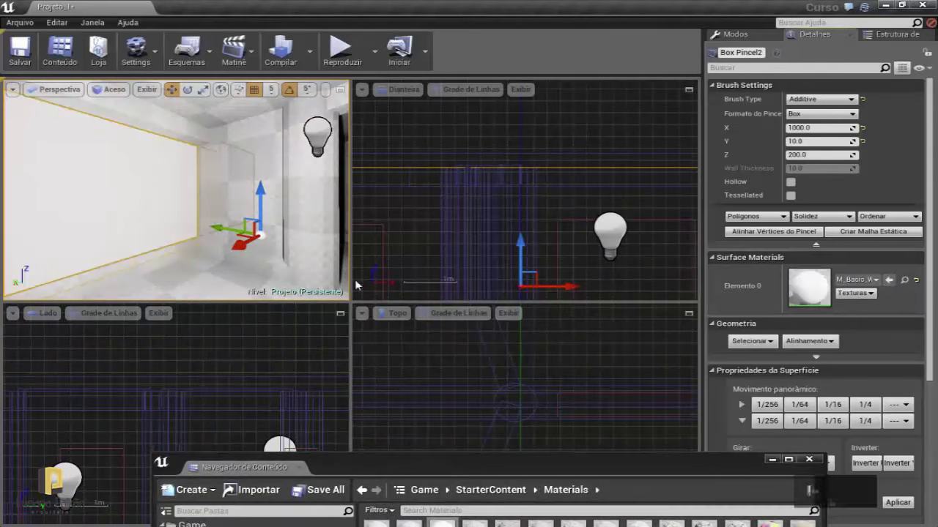
# - Reapply M_Basic_Wall to the white wall, check it, and select the short corner wall
pyautogui.moveTo(198, 198); pyautogui.dragTo(169, 198, button='right')
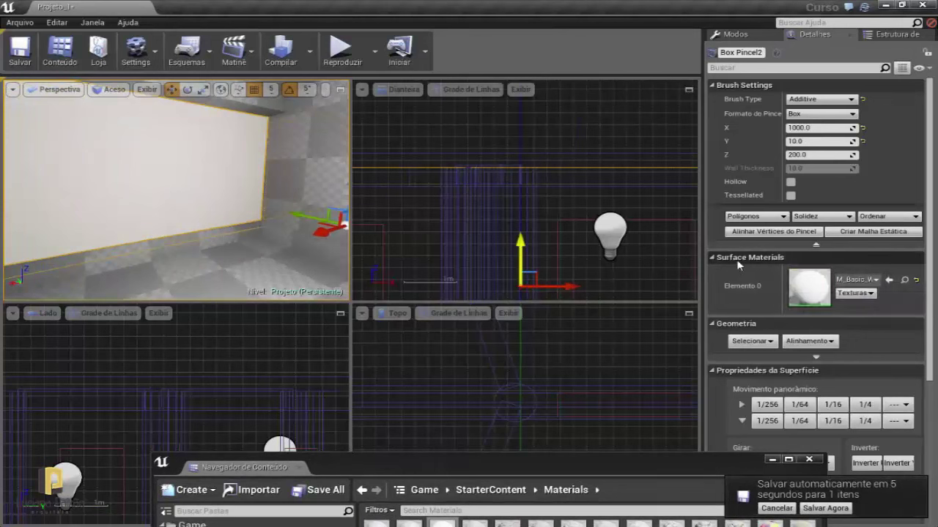
pyautogui.click(712, 258)
pyautogui.click(712, 258)
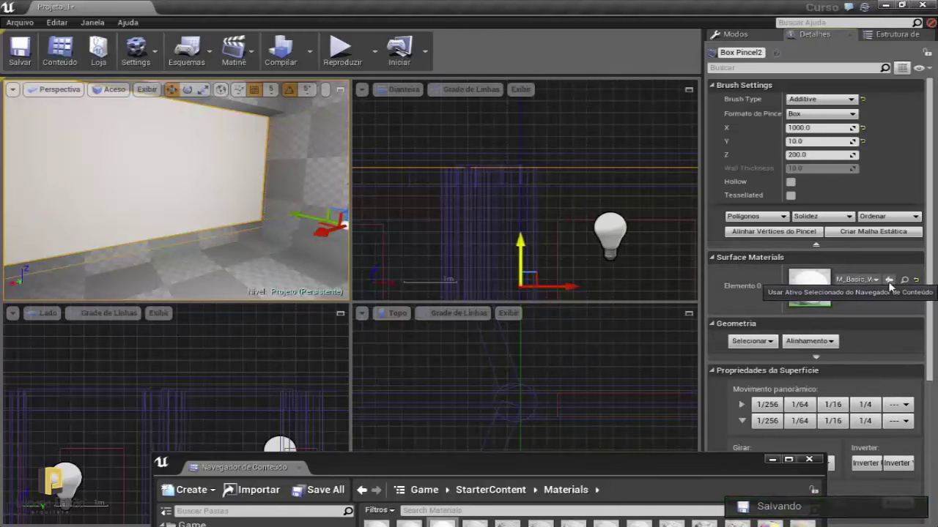
pyautogui.click(889, 281)
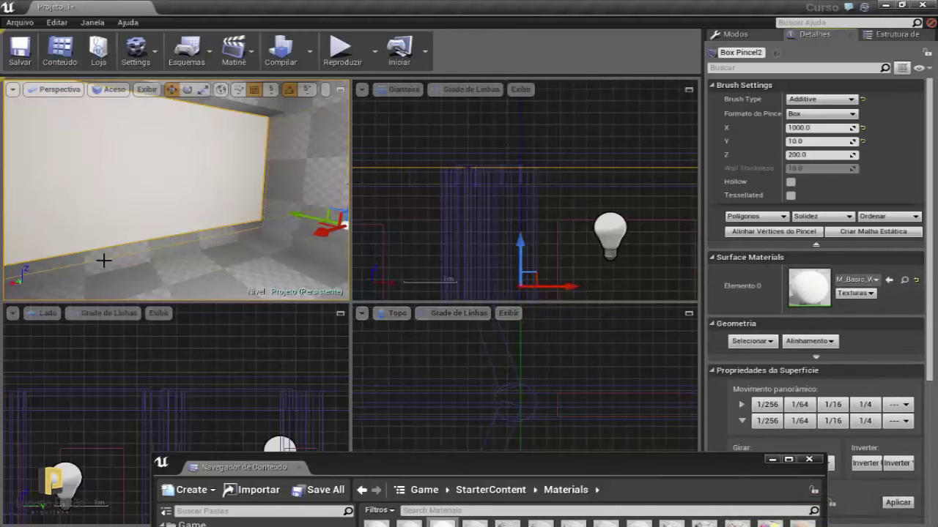
pyautogui.moveTo(167, 236); pyautogui.dragTo(172, 233)
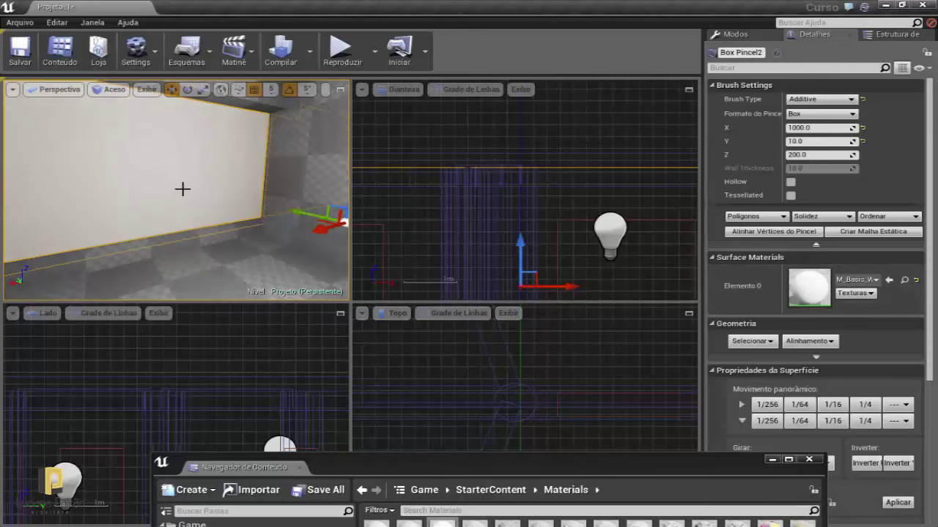
pyautogui.moveTo(184, 189)
pyautogui.mouseDown()
pyautogui.moveTo(219, 173)
pyautogui.moveTo(231, 208)
pyautogui.mouseUp()
pyautogui.click(218, 173)
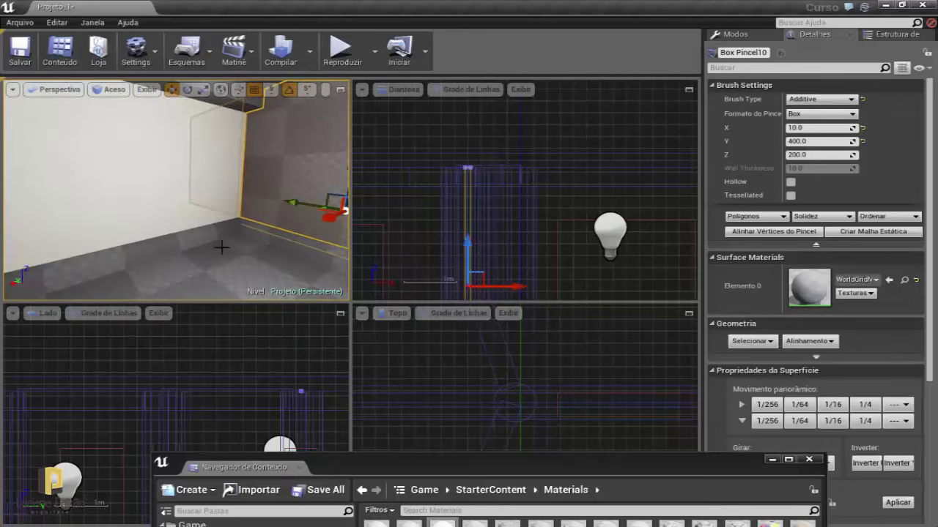
# - Select the Box Pincel5 wall, the doorway wall and several other wall brushes
pyautogui.moveTo(221, 247); pyautogui.dragTo(188, 228)
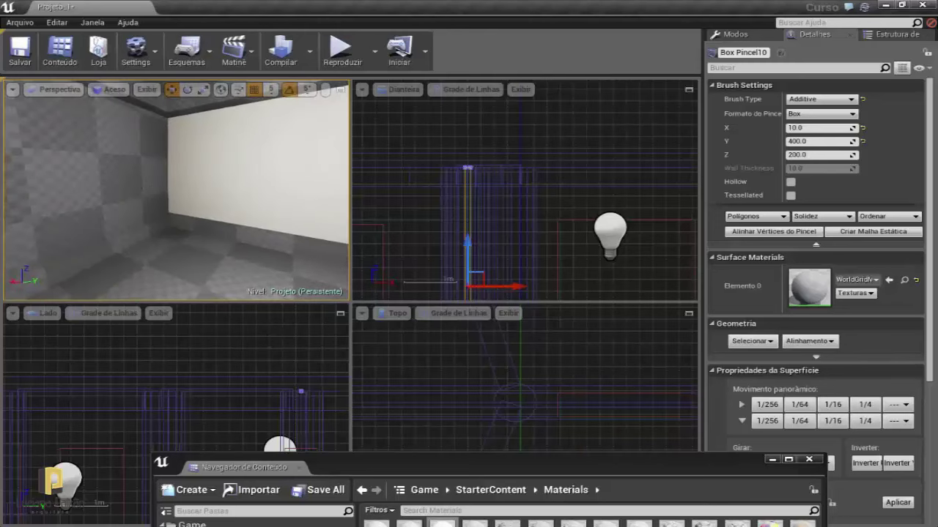
pyautogui.click(256, 183)
pyautogui.moveTo(220, 198); pyautogui.dragTo(183, 197)
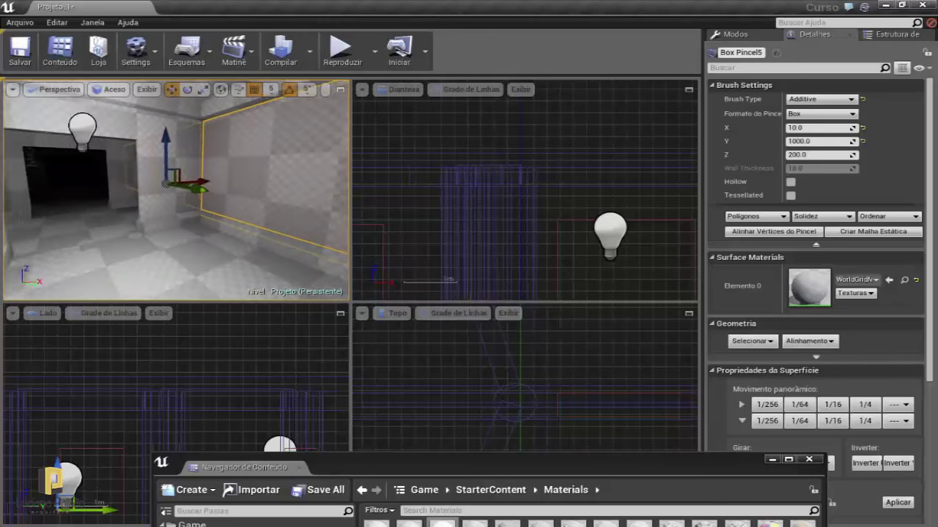
pyautogui.moveTo(246, 159); pyautogui.dragTo(229, 181)
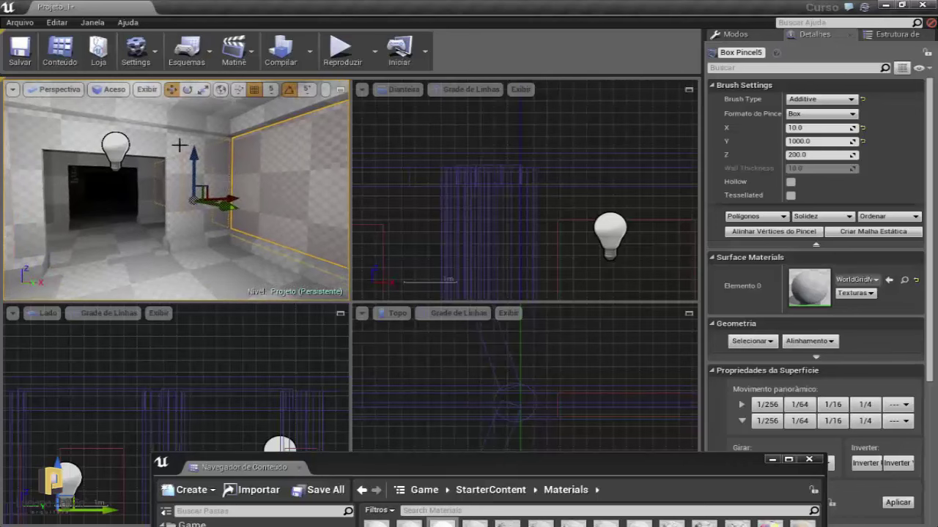
pyautogui.keyDown('ctrl'); pyautogui.click(179, 143); pyautogui.keyUp('ctrl')
pyautogui.moveTo(247, 178); pyautogui.dragTo(205, 183)
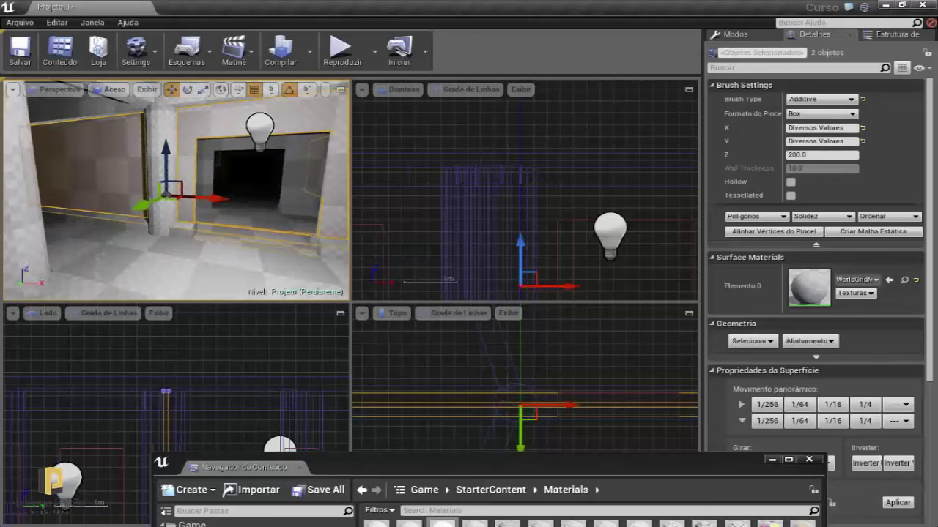
pyautogui.moveTo(202, 224)
pyautogui.mouseDown()
pyautogui.moveTo(129, 181)
pyautogui.moveTo(176, 183)
pyautogui.moveTo(126, 134)
pyautogui.mouseUp()
# - Switch the viewport to Unlit, add one more wall, and apply M_Basic_Wall to all of them
pyautogui.click(107, 89)
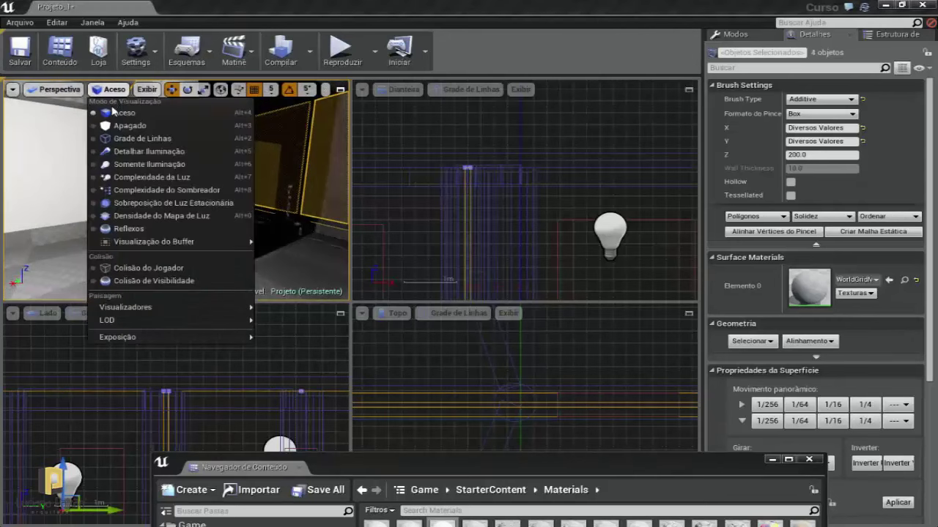
pyautogui.click(146, 120)
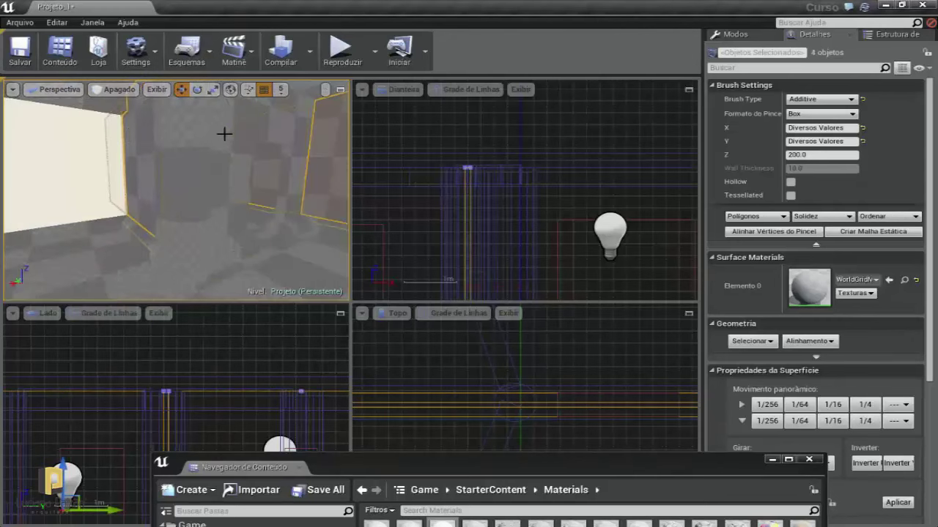
pyautogui.moveTo(224, 134); pyautogui.dragTo(226, 139)
pyautogui.moveTo(207, 201)
pyautogui.mouseDown()
pyautogui.moveTo(209, 234)
pyautogui.moveTo(219, 219)
pyautogui.mouseUp()
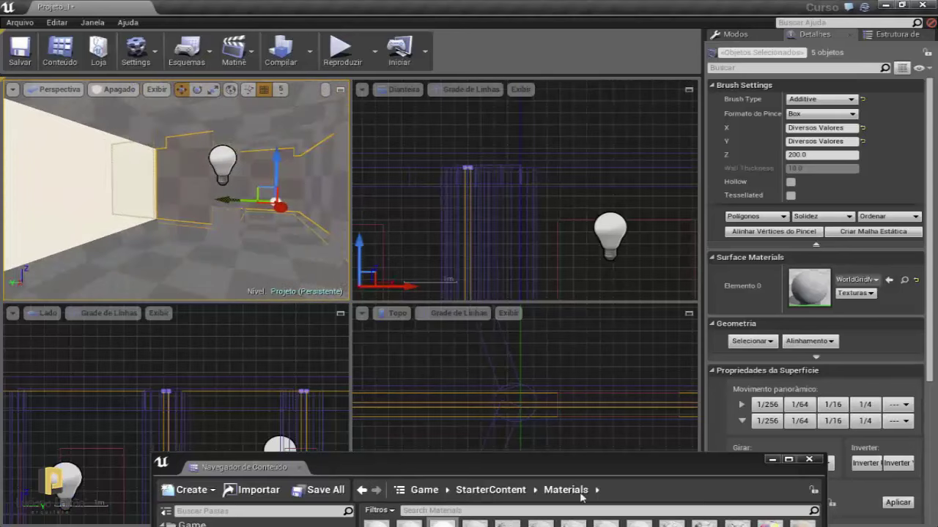
pyautogui.click(889, 280)
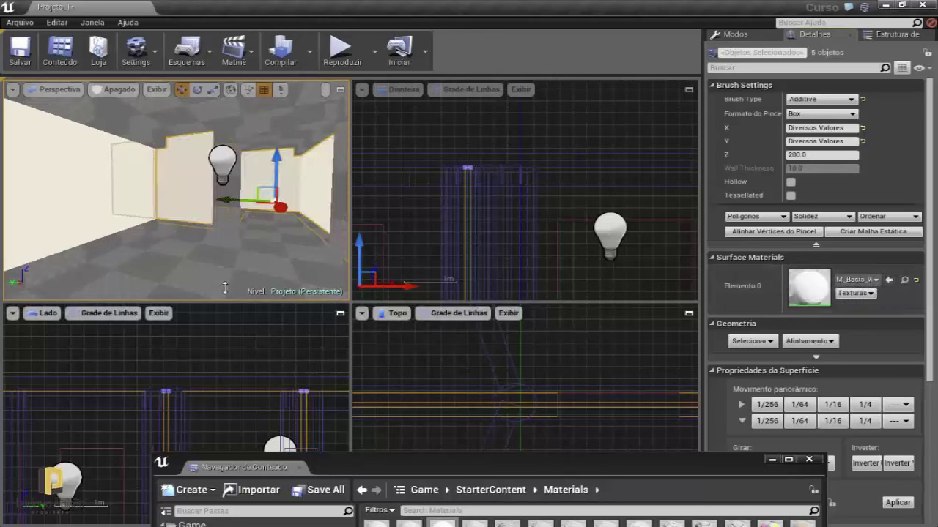
# - Delete the grey brush wall from the room
pyautogui.moveTo(201, 253); pyautogui.dragTo(213, 219)
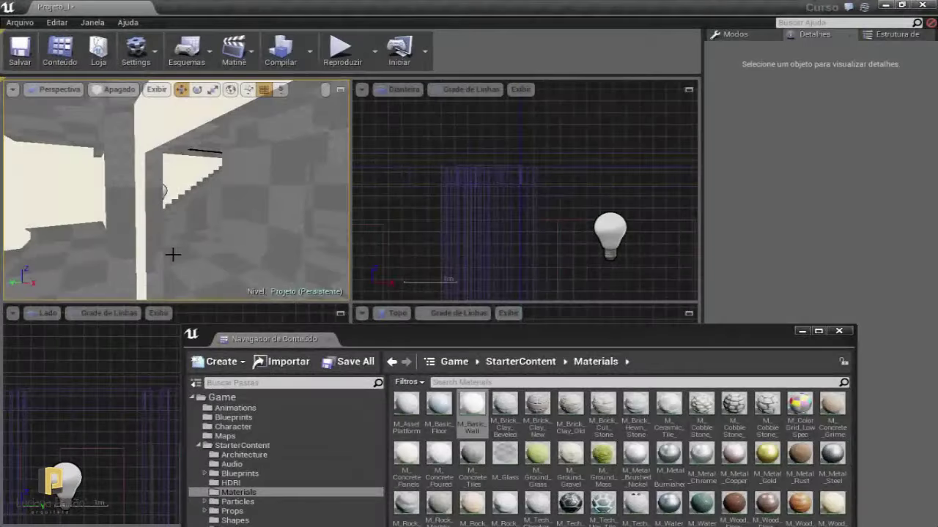
pyautogui.moveTo(176, 219)
pyautogui.mouseDown()
pyautogui.moveTo(191, 213)
pyautogui.moveTo(185, 228)
pyautogui.mouseUp()
pyautogui.click(190, 212)
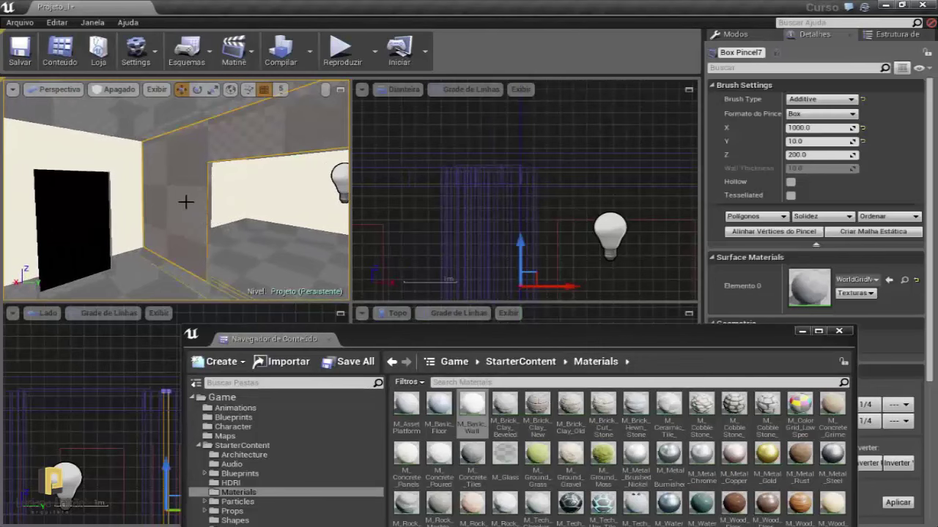
pyautogui.moveTo(400, 333); pyautogui.dragTo(403, 324)
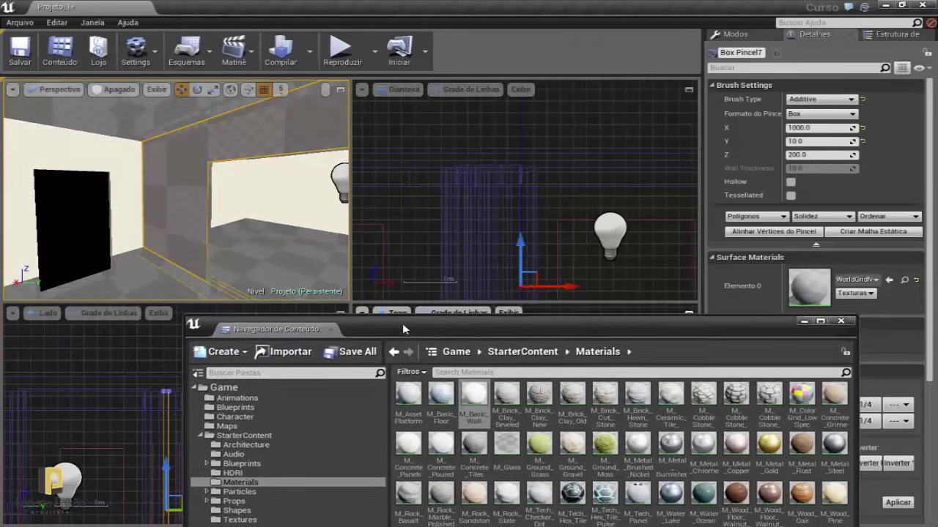
pyautogui.press('Delete')
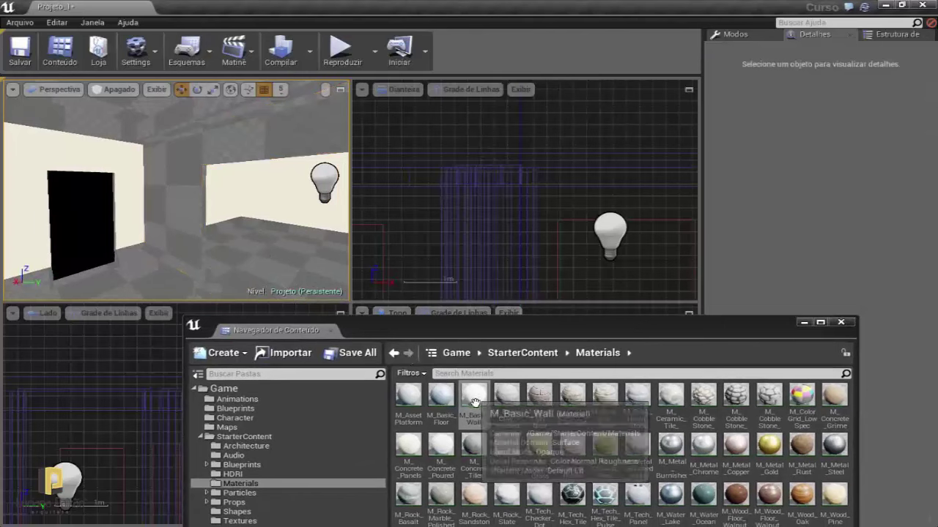
# - Orbit around the room to inspect the white walls and the black doorway
pyautogui.moveTo(226, 243); pyautogui.dragTo(183, 242, button='right')
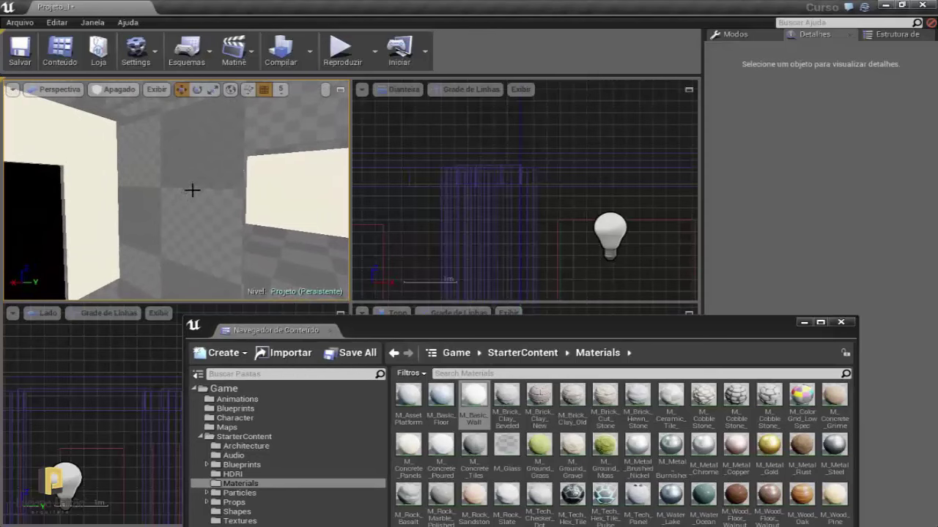
pyautogui.scroll(3, 192, 191)
pyautogui.moveTo(192, 190)
pyautogui.mouseDown(button='right')
pyautogui.moveTo(161, 192)
pyautogui.moveTo(155, 252)
pyautogui.mouseUp(button='right')
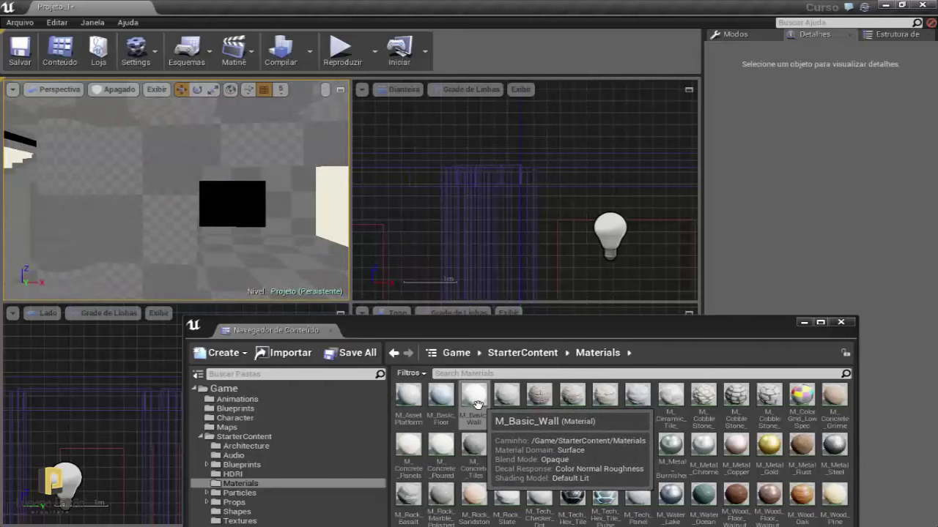
pyautogui.moveTo(266, 251); pyautogui.dragTo(266, 252, button='right')
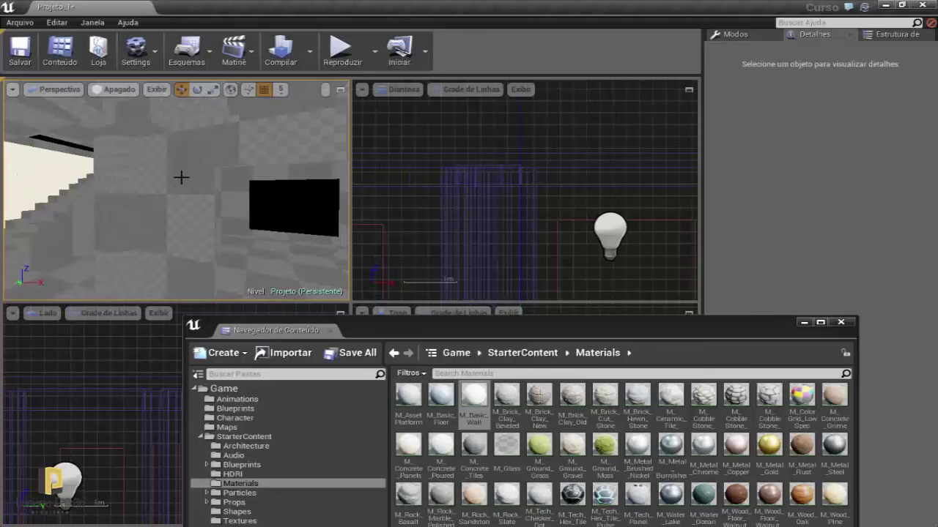
pyautogui.moveTo(181, 177); pyautogui.dragTo(147, 186, button='right')
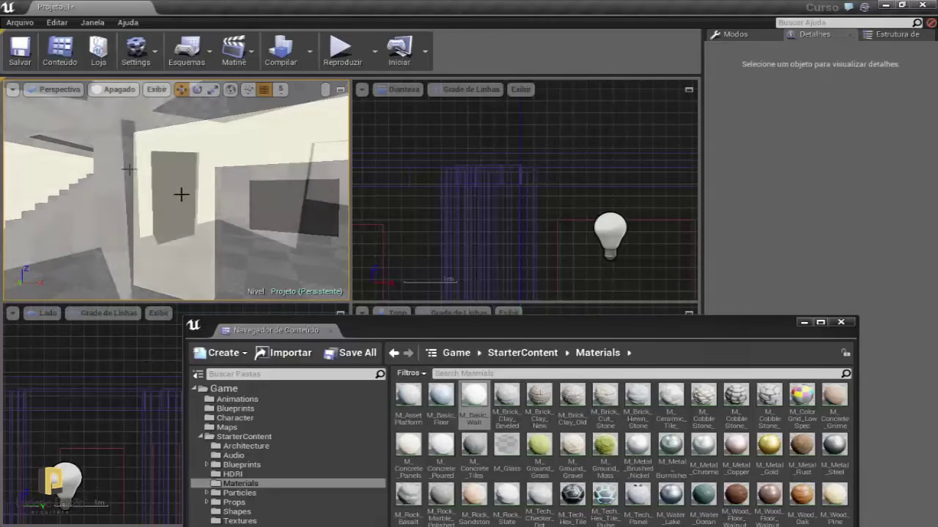
pyautogui.moveTo(194, 236); pyautogui.dragTo(200, 232, button='right')
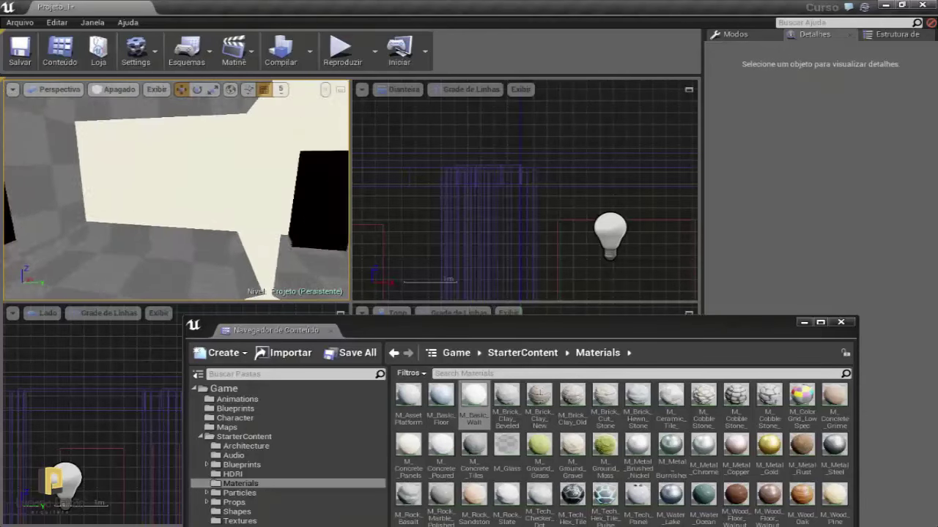
pyautogui.moveTo(138, 187)
pyautogui.mouseDown(button='right')
pyautogui.moveTo(119, 190)
pyautogui.moveTo(221, 209)
pyautogui.mouseUp(button='right')
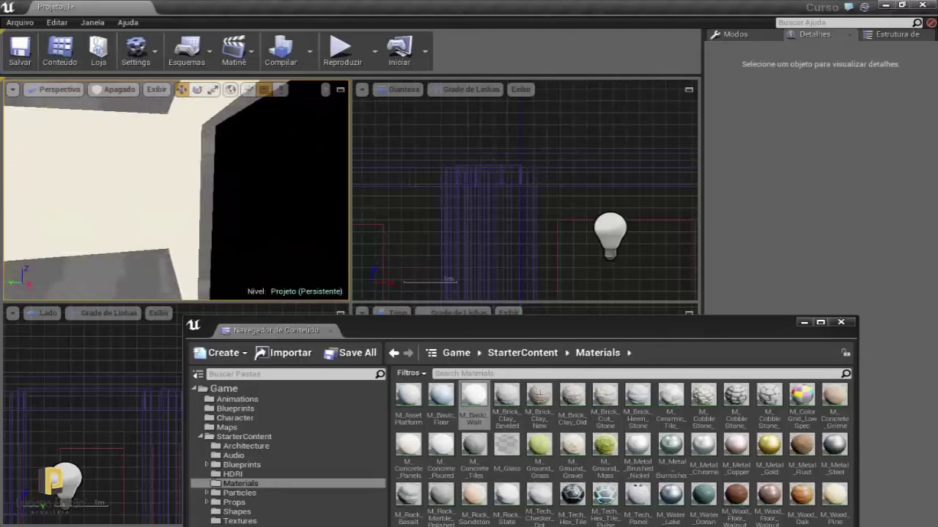
# - Apply M_Concrete_Tiles to the Linear Stair brush
pyautogui.click(217, 201)
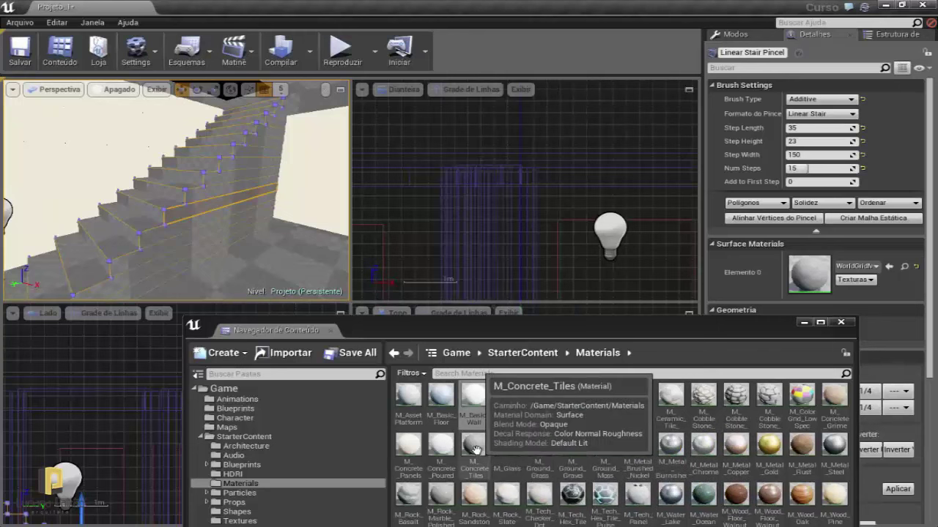
pyautogui.click(476, 447)
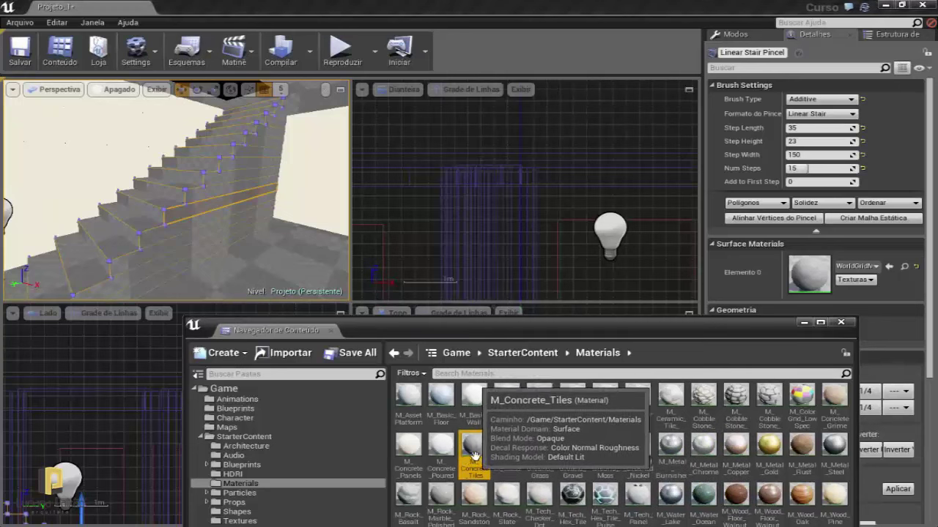
pyautogui.moveTo(256, 247); pyautogui.dragTo(243, 249)
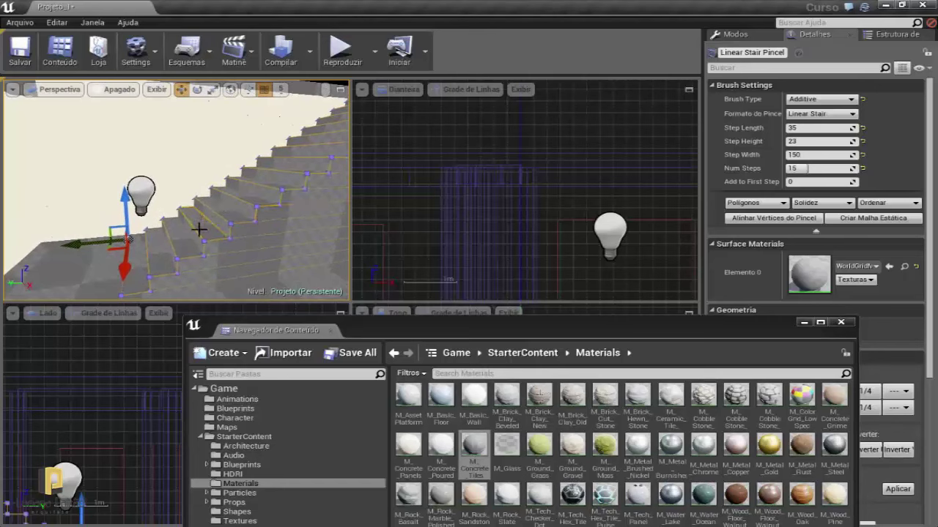
pyautogui.moveTo(258, 271); pyautogui.dragTo(259, 282)
pyautogui.click(262, 228)
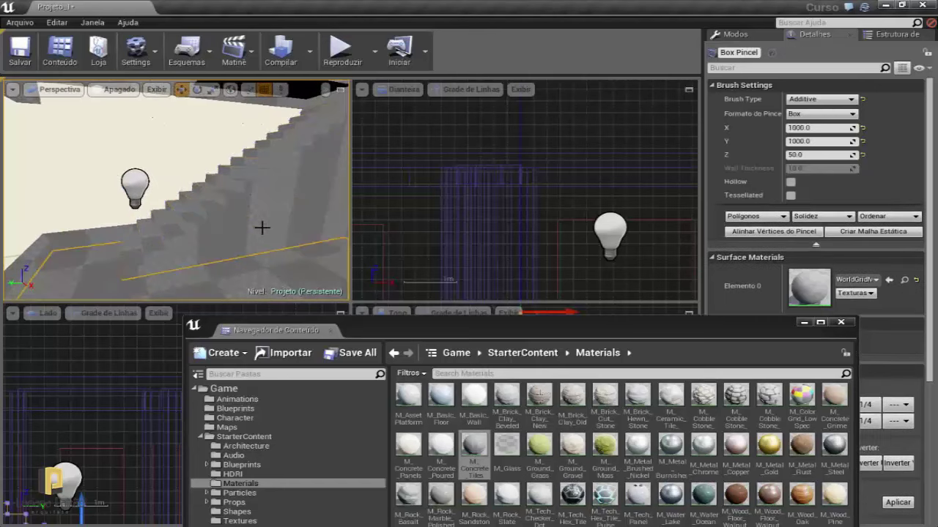
pyautogui.click(123, 230)
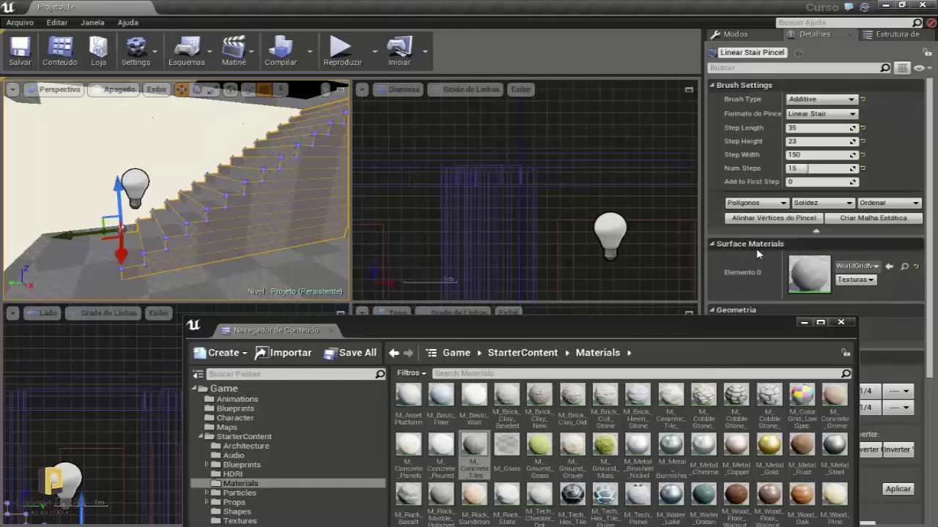
pyautogui.click(888, 266)
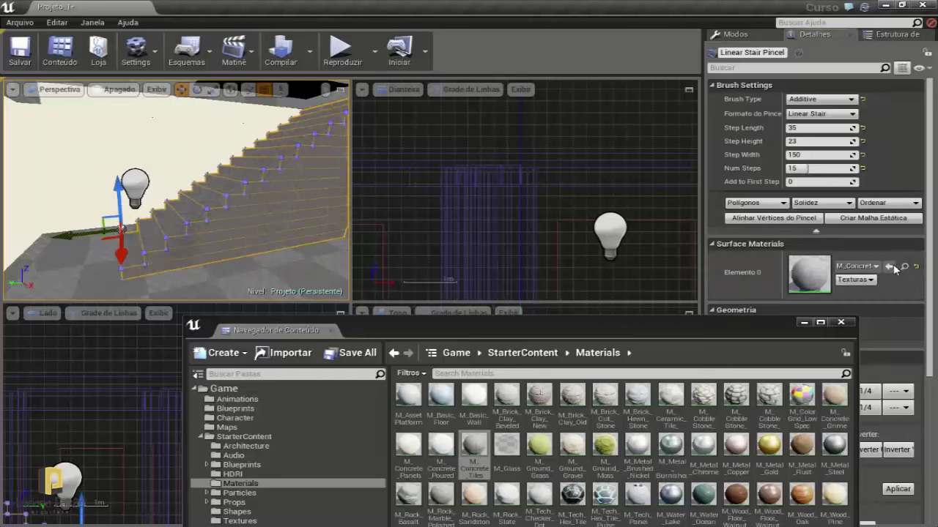
# - Inspect the concrete stairs from a new angle, then deselect them
pyautogui.moveTo(311, 211)
pyautogui.mouseDown()
pyautogui.moveTo(219, 212)
pyautogui.moveTo(249, 212)
pyautogui.moveTo(220, 190)
pyautogui.moveTo(249, 224)
pyautogui.moveTo(253, 159)
pyautogui.mouseUp()
pyautogui.click(249, 212)
pyautogui.click(249, 227)
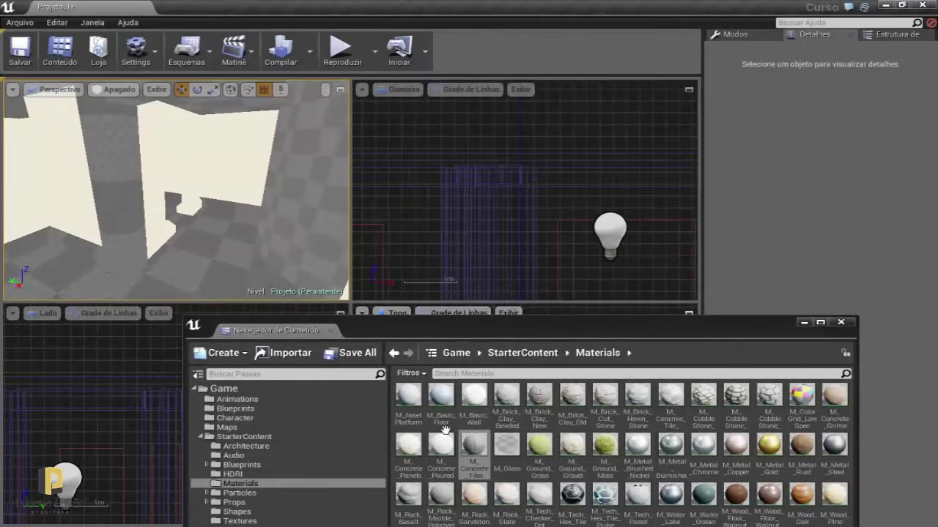
# - Apply M_Basic_Floor to the floor box brush and look over the lighter floor
pyautogui.click(448, 400)
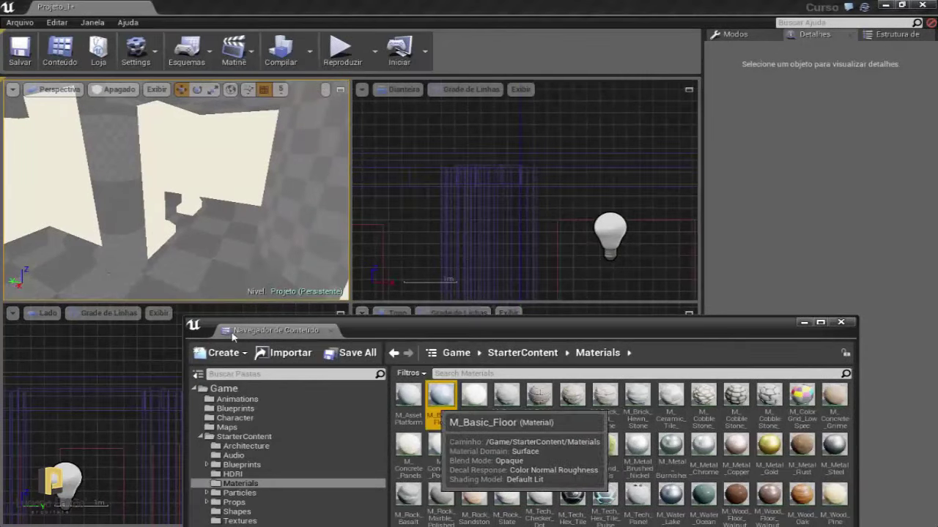
pyautogui.click(216, 229)
pyautogui.moveTo(216, 230); pyautogui.dragTo(213, 230)
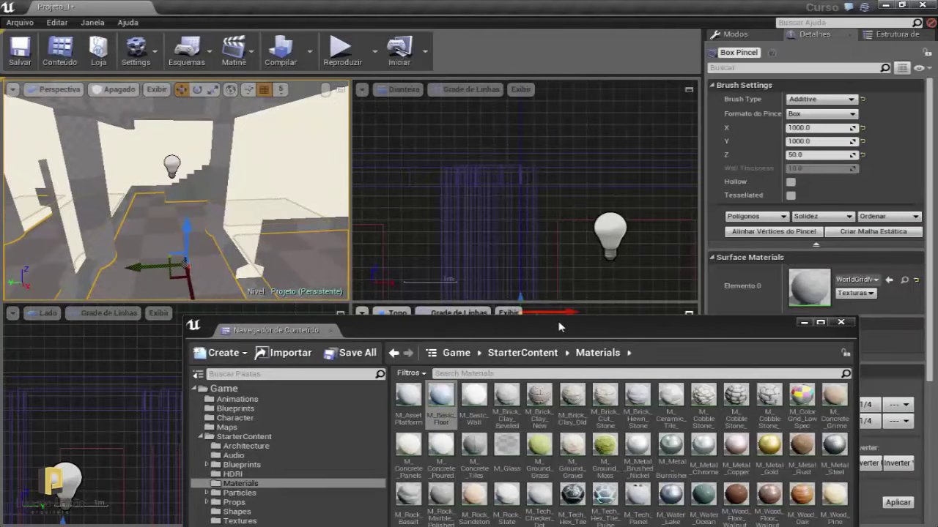
pyautogui.moveTo(558, 326); pyautogui.dragTo(542, 337)
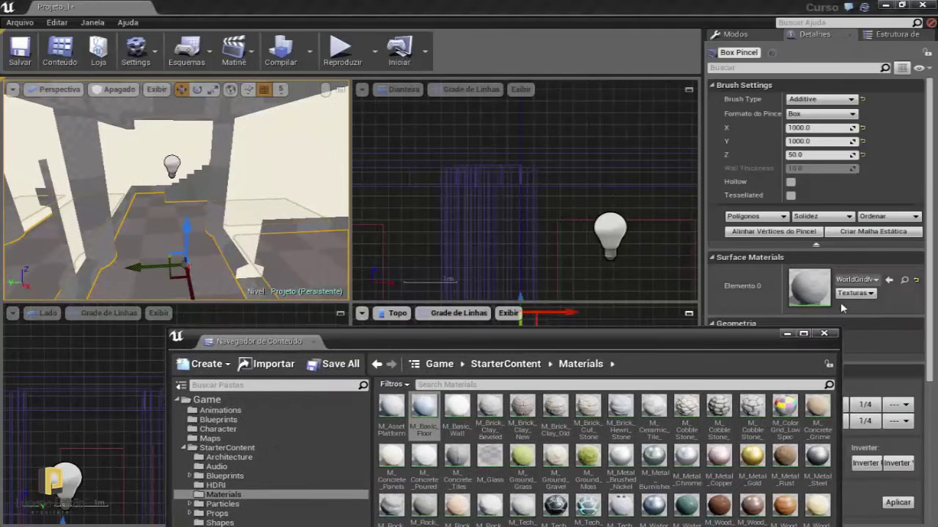
pyautogui.click(888, 280)
pyautogui.moveTo(176, 220); pyautogui.dragTo(173, 243)
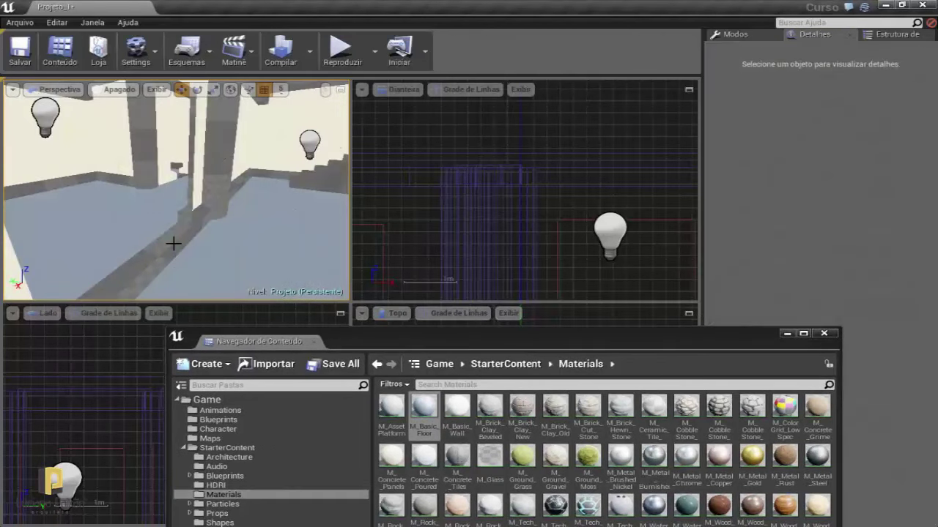
pyautogui.moveTo(173, 243)
pyautogui.mouseDown()
pyautogui.moveTo(212, 251)
pyautogui.moveTo(134, 213)
pyautogui.moveTo(150, 215)
pyautogui.moveTo(142, 176)
pyautogui.mouseUp()
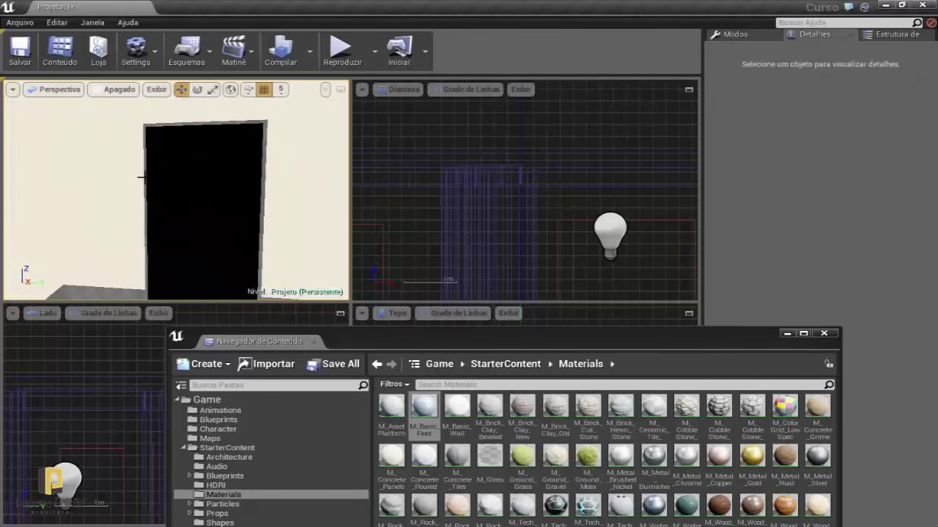
# - Choose M_Basic_Wall in the Content Browser and select the grey Box Pincel8 wall brush
pyautogui.moveTo(233, 182); pyautogui.dragTo(223, 127)
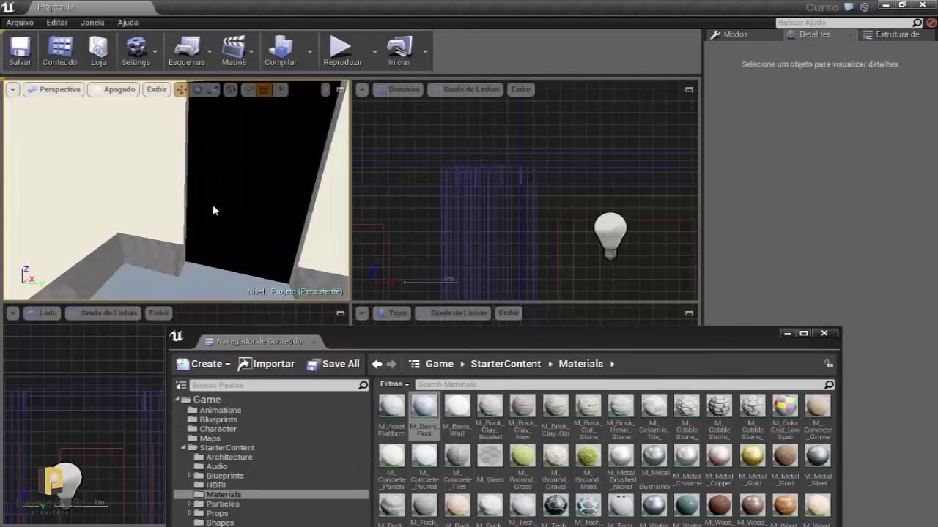
pyautogui.moveTo(213, 210); pyautogui.dragTo(217, 170)
pyautogui.moveTo(308, 219); pyautogui.dragTo(308, 236)
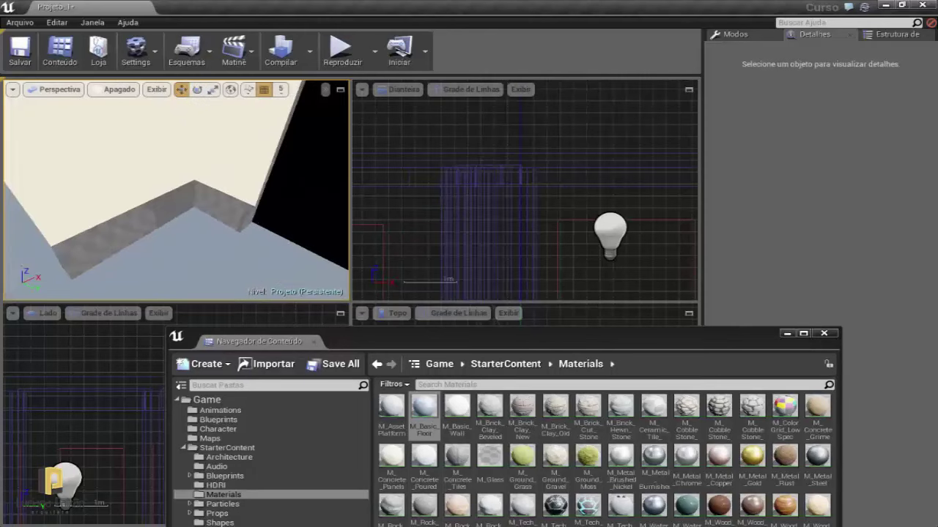
pyautogui.moveTo(219, 190); pyautogui.dragTo(183, 192)
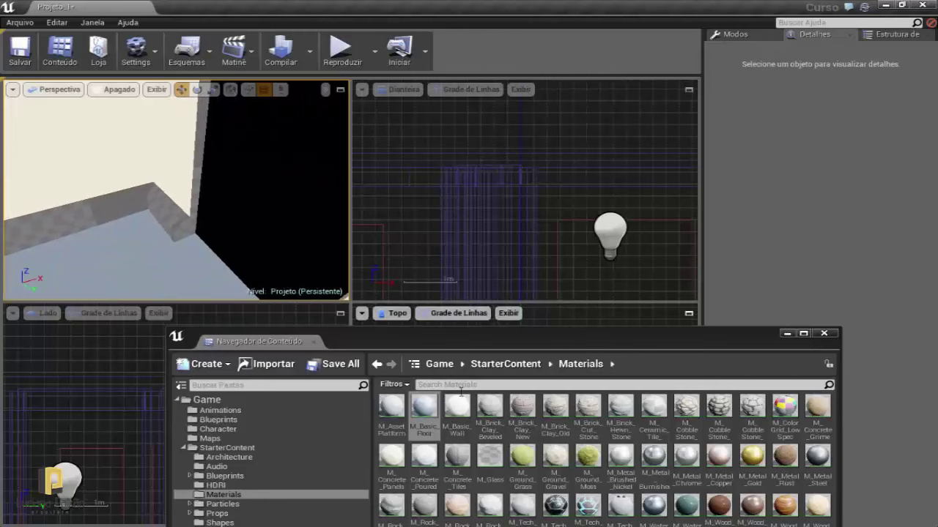
pyautogui.moveTo(214, 249); pyautogui.dragTo(213, 242)
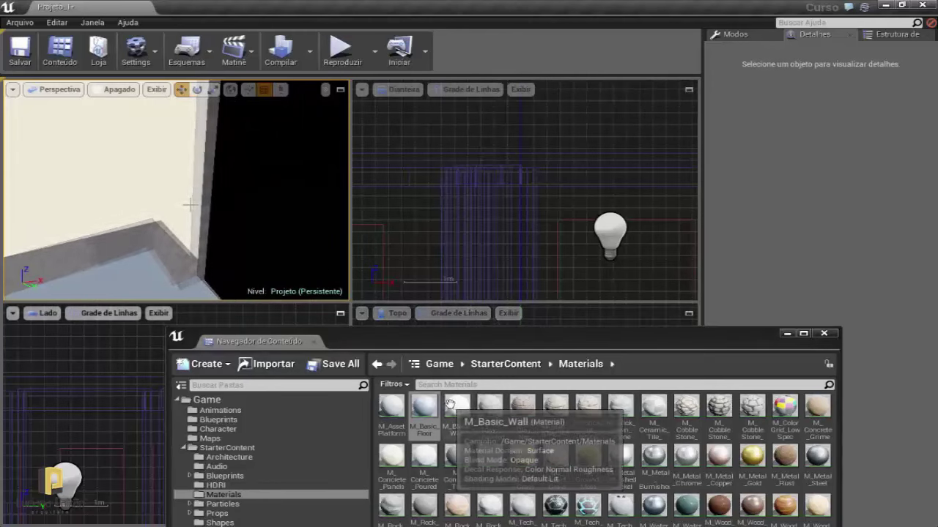
pyautogui.click(457, 410)
pyautogui.moveTo(232, 219); pyautogui.dragTo(224, 220)
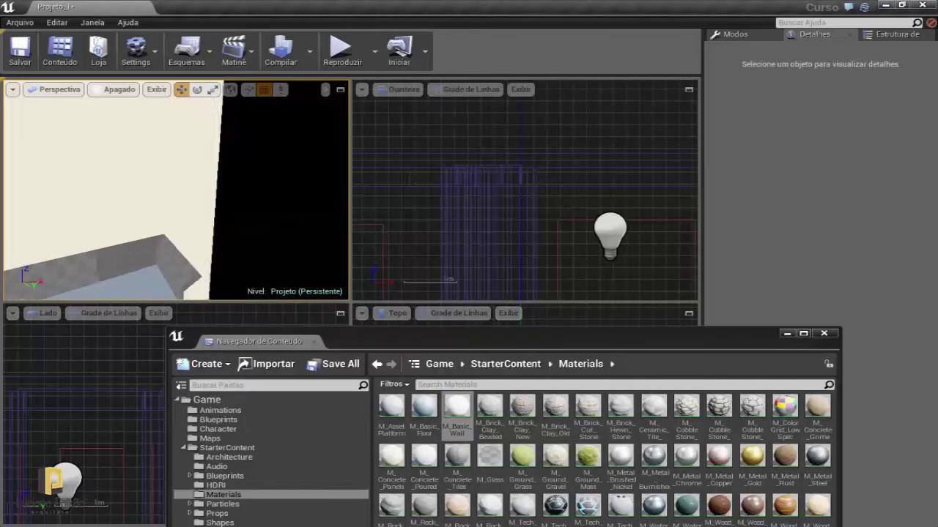
pyautogui.moveTo(209, 187); pyautogui.dragTo(184, 200)
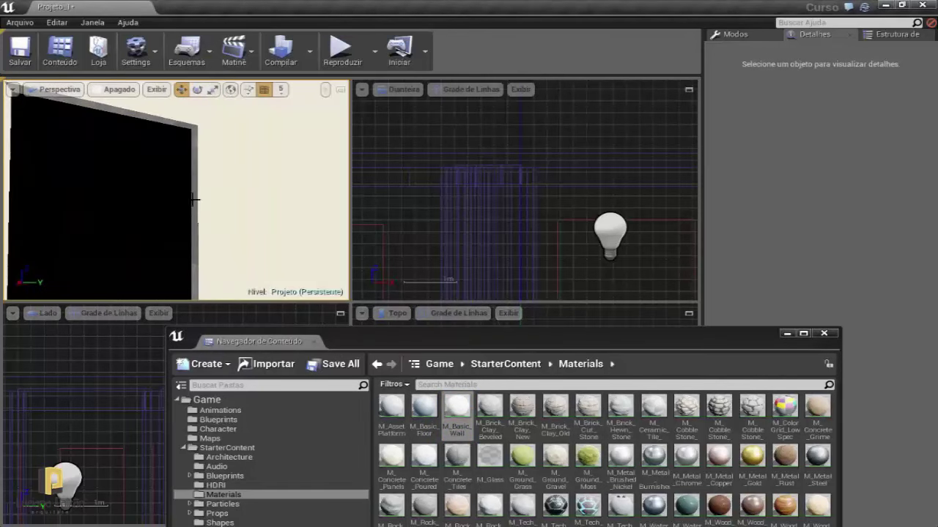
pyautogui.moveTo(129, 218); pyautogui.dragTo(149, 192)
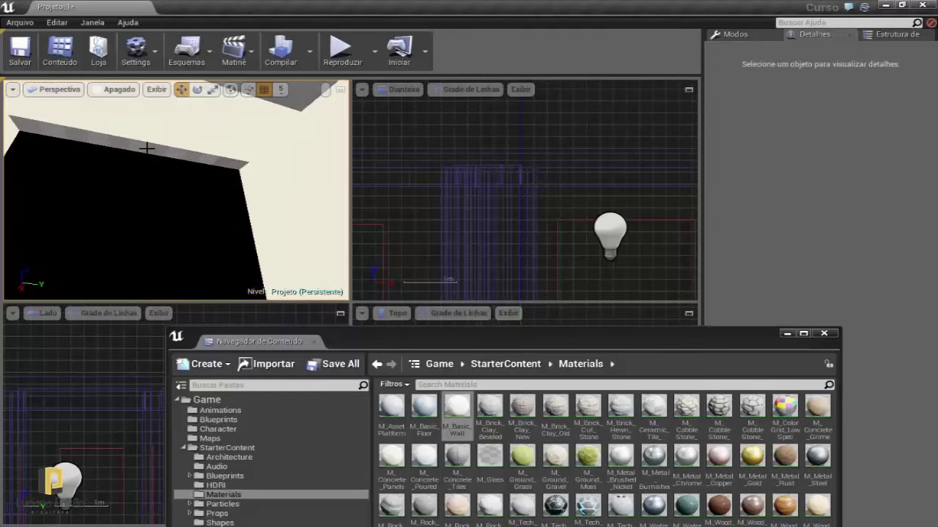
pyautogui.moveTo(147, 148); pyautogui.dragTo(171, 162)
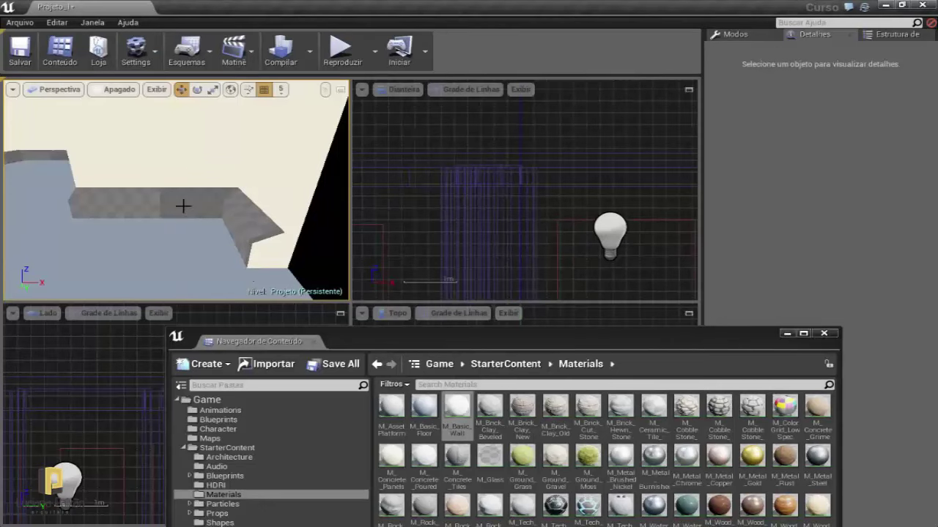
pyautogui.click(183, 213)
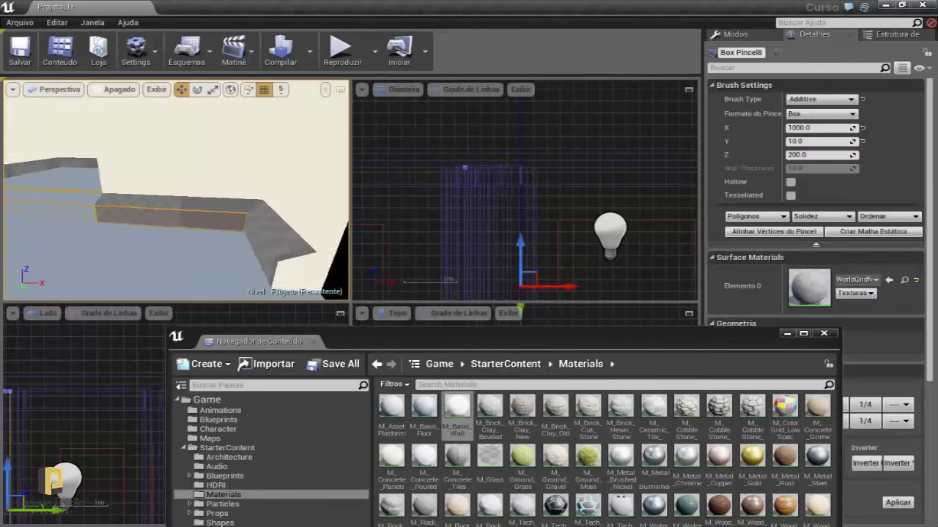
# - Apply M_Wood_Walnut to the low wall-base box Box Pincel8, turning it dark brown
pyautogui.moveTo(163, 206); pyautogui.dragTo(207, 231)
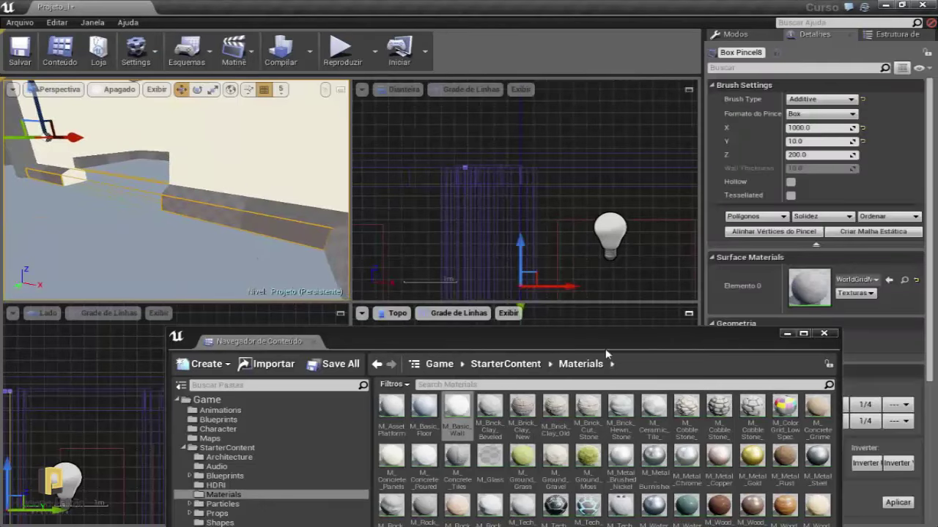
pyautogui.moveTo(598, 341); pyautogui.dragTo(560, 264)
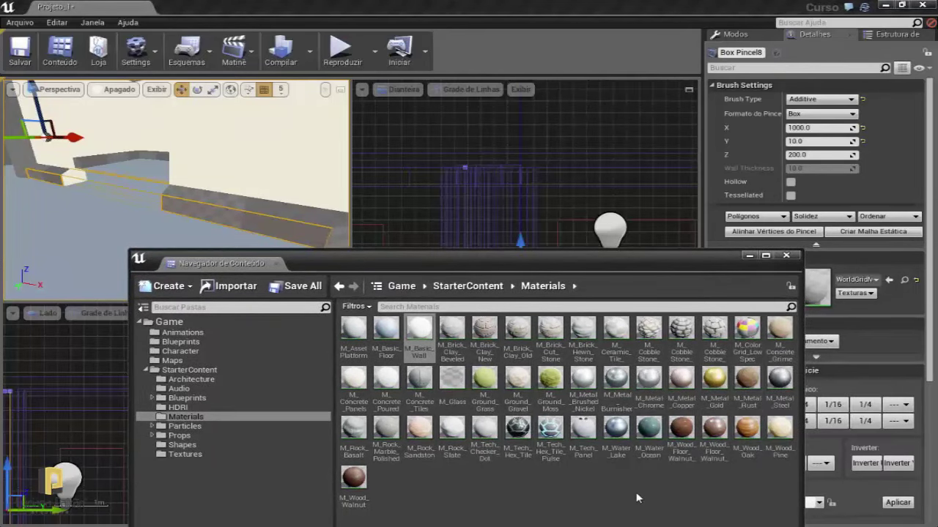
pyautogui.click(357, 478)
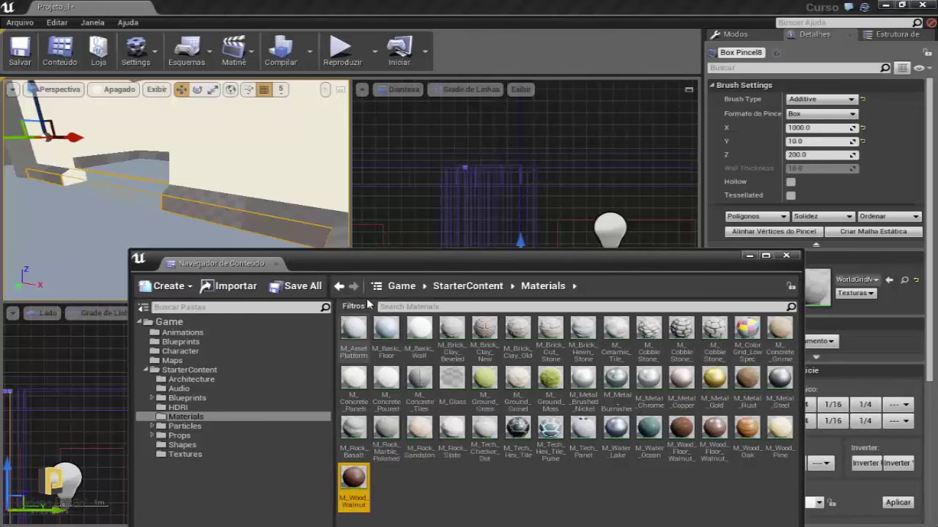
pyautogui.moveTo(377, 269); pyautogui.dragTo(389, 383)
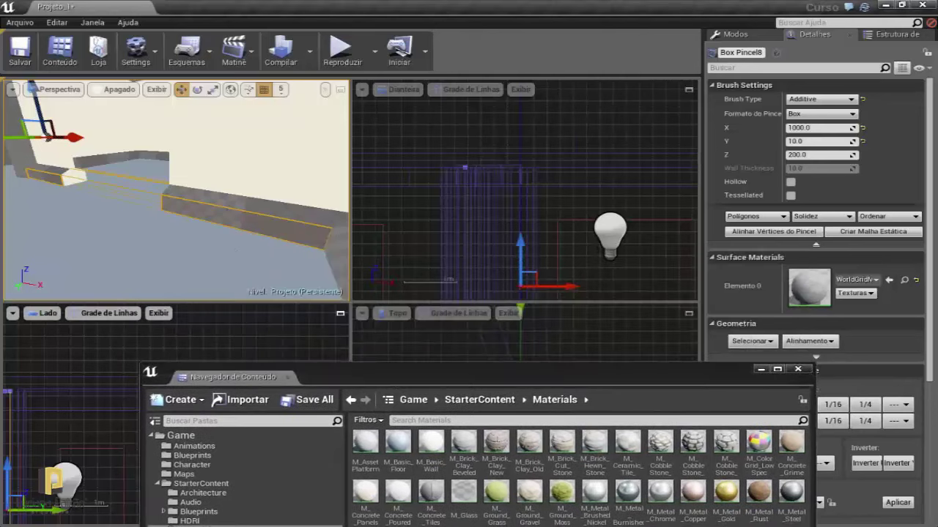
pyautogui.moveTo(293, 242); pyautogui.dragTo(222, 241, button='right')
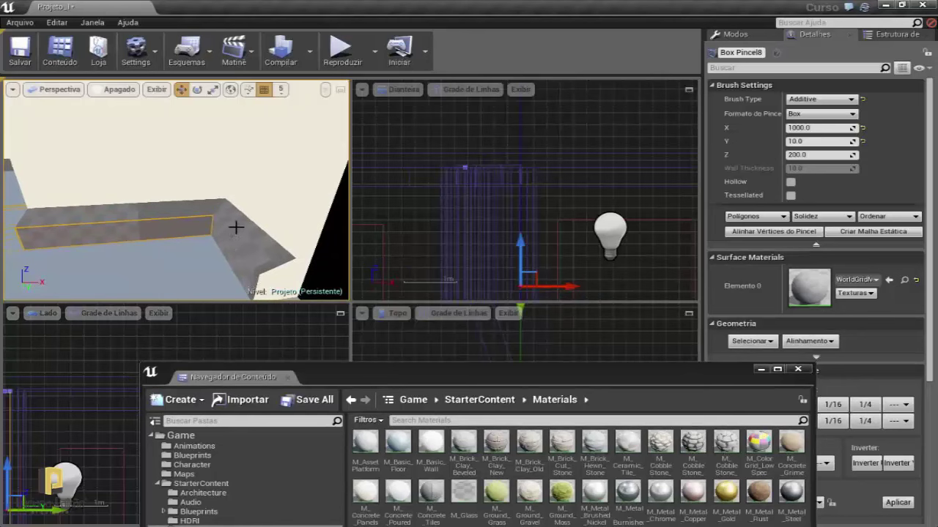
pyautogui.click(235, 234)
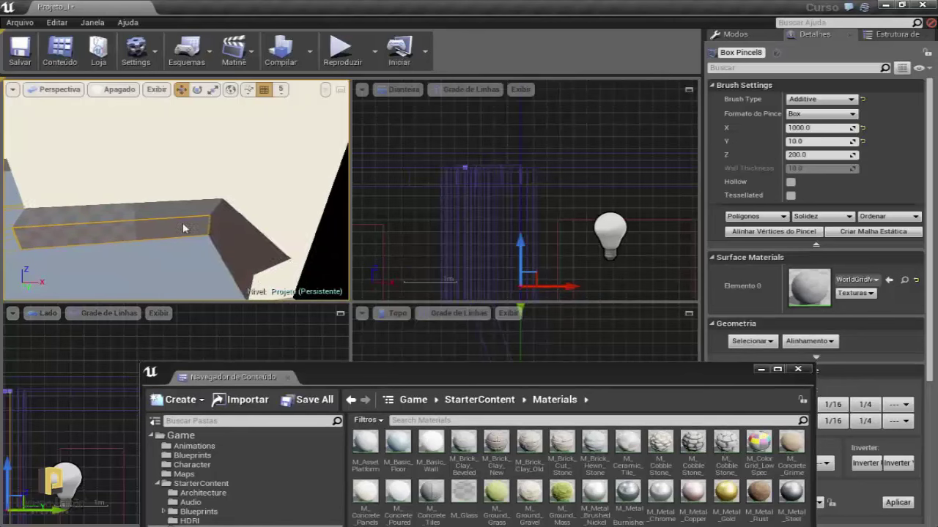
pyautogui.click(183, 228)
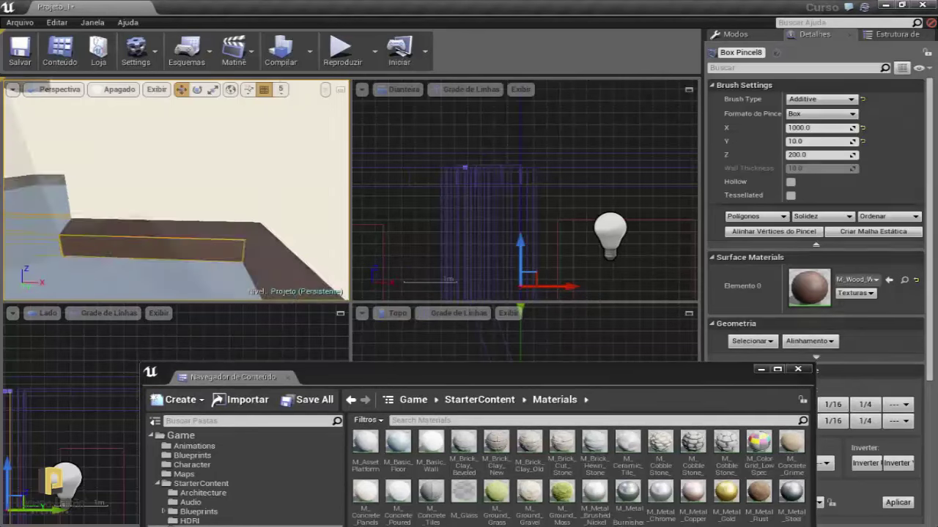
pyautogui.moveTo(174, 206)
pyautogui.mouseDown()
pyautogui.moveTo(179, 238)
pyautogui.moveTo(212, 219)
pyautogui.moveTo(168, 183)
pyautogui.moveTo(179, 208)
pyautogui.mouseUp()
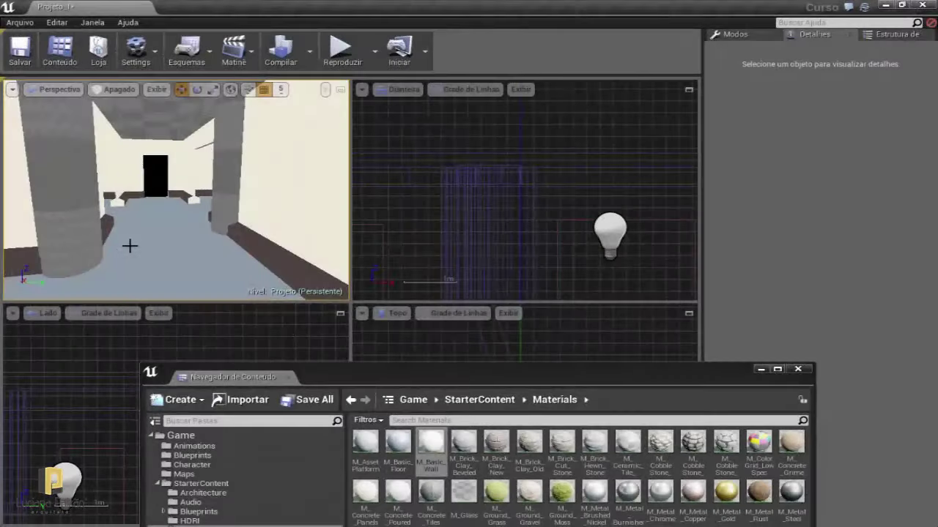
# - Select four ceiling beam brushes plus the diagonal beam
pyautogui.moveTo(166, 238)
pyautogui.mouseDown()
pyautogui.moveTo(179, 246)
pyautogui.moveTo(185, 218)
pyautogui.moveTo(199, 213)
pyautogui.moveTo(223, 253)
pyautogui.mouseUp()
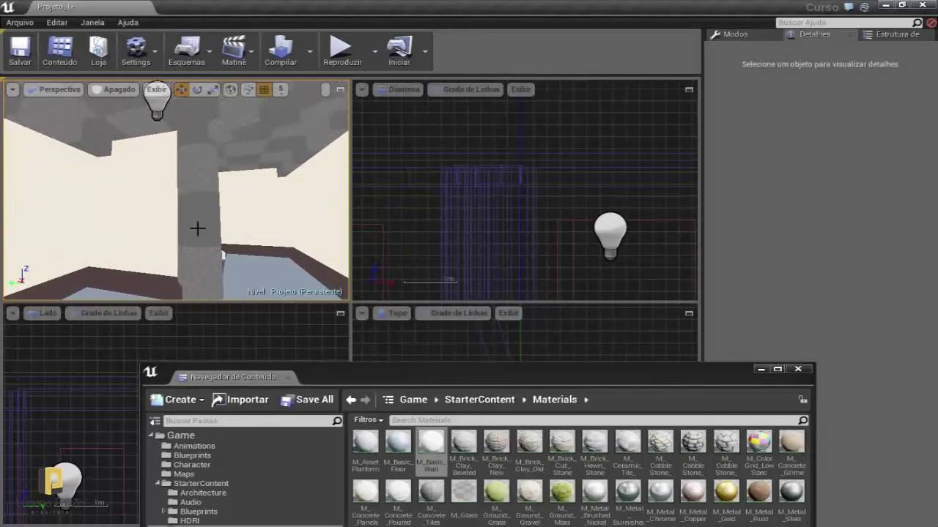
pyautogui.click(85, 150)
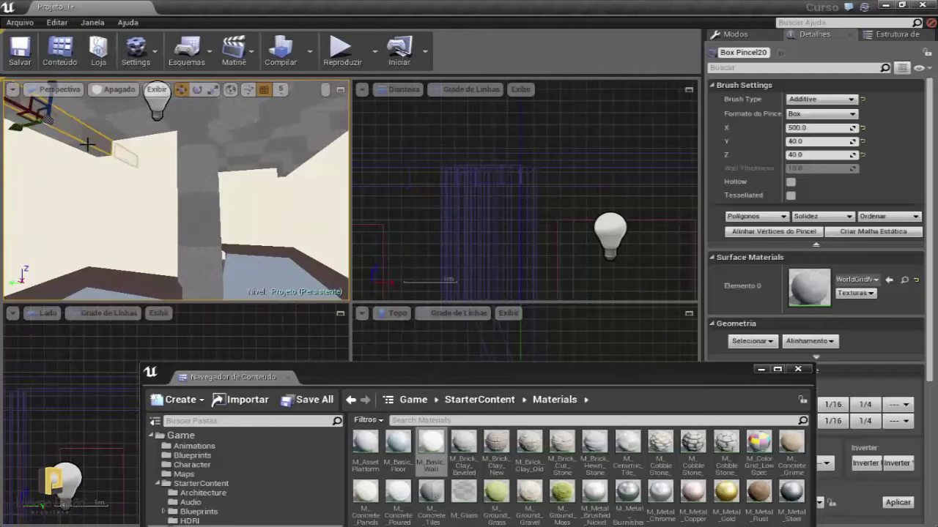
pyautogui.keyDown('ctrl'); pyautogui.click(284, 170); pyautogui.keyUp('ctrl')
pyautogui.moveTo(278, 180)
pyautogui.mouseDown(button='right')
pyautogui.moveTo(257, 235)
pyautogui.moveTo(238, 194)
pyautogui.moveTo(207, 194)
pyautogui.mouseUp(button='right')
pyautogui.keyDown('ctrl'); pyautogui.click(254, 196); pyautogui.keyUp('ctrl')
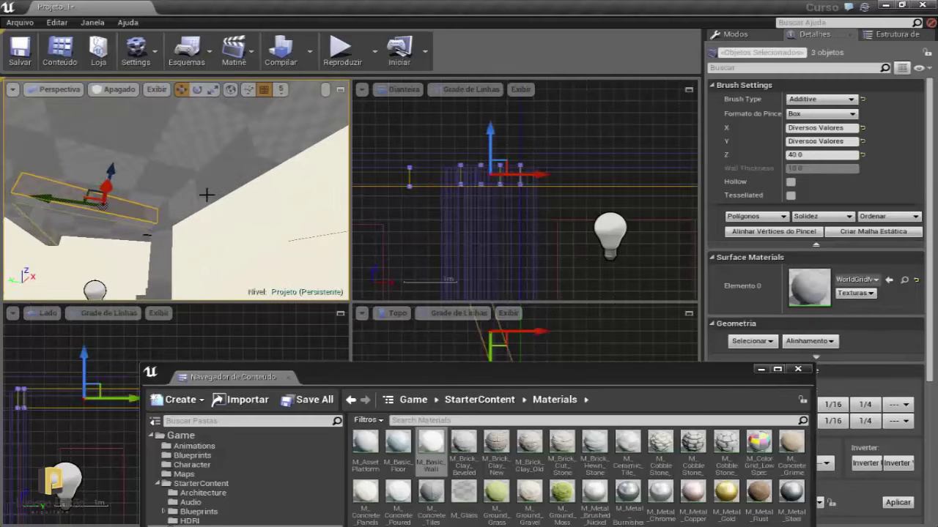
pyautogui.keyDown('ctrl'); pyautogui.click(178, 251); pyautogui.keyUp('ctrl')
pyautogui.moveTo(178, 251); pyautogui.dragTo(189, 233, button='right')
pyautogui.moveTo(183, 183); pyautogui.dragTo(168, 173, button='right')
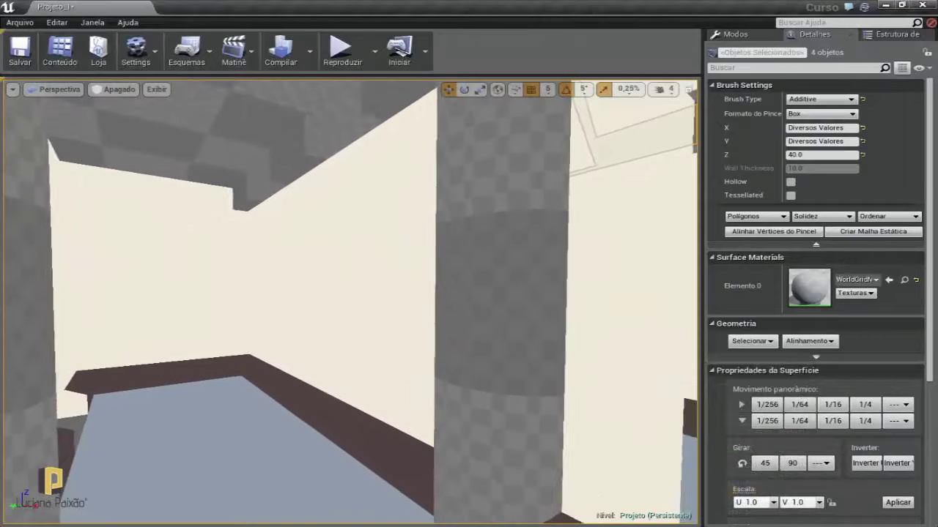
pyautogui.moveTo(396, 326); pyautogui.dragTo(396, 317, button='right')
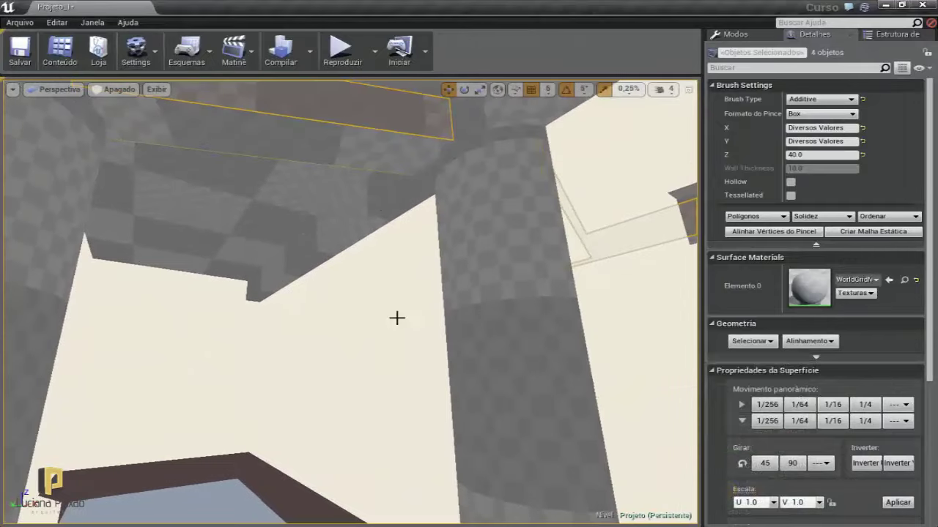
pyautogui.keyDown('ctrl'); pyautogui.click(341, 226); pyautogui.keyUp('ctrl')
# - Add the ceiling edge strip and apply M_Concrete to all selected beams
pyautogui.moveTo(345, 290); pyautogui.dragTo(345, 293, button='right')
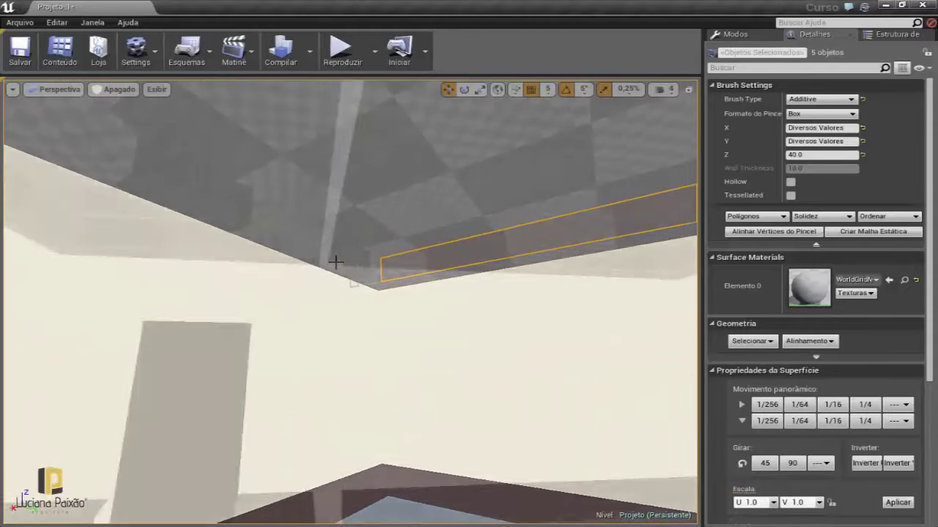
pyautogui.moveTo(336, 262); pyautogui.dragTo(308, 321, button='right')
pyautogui.moveTo(310, 255); pyautogui.dragTo(372, 319, button='right')
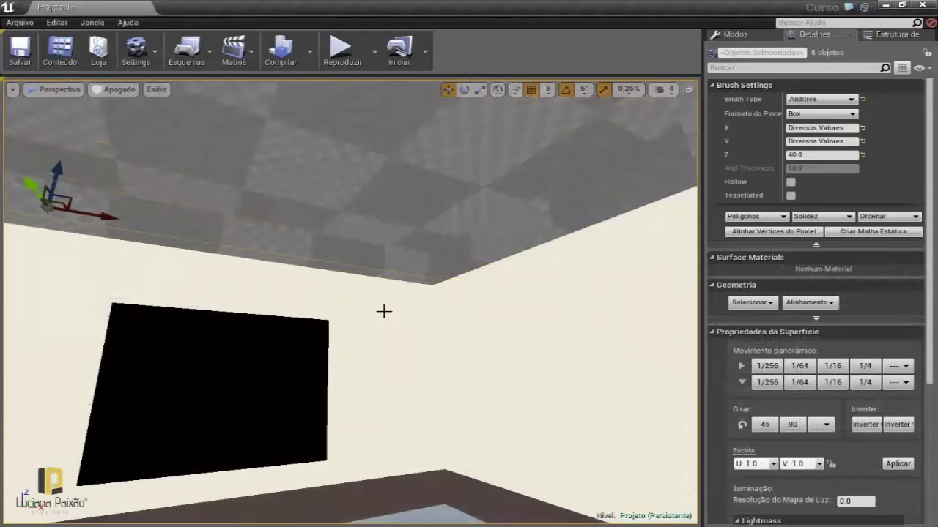
pyautogui.moveTo(385, 312); pyautogui.dragTo(385, 312, button='right')
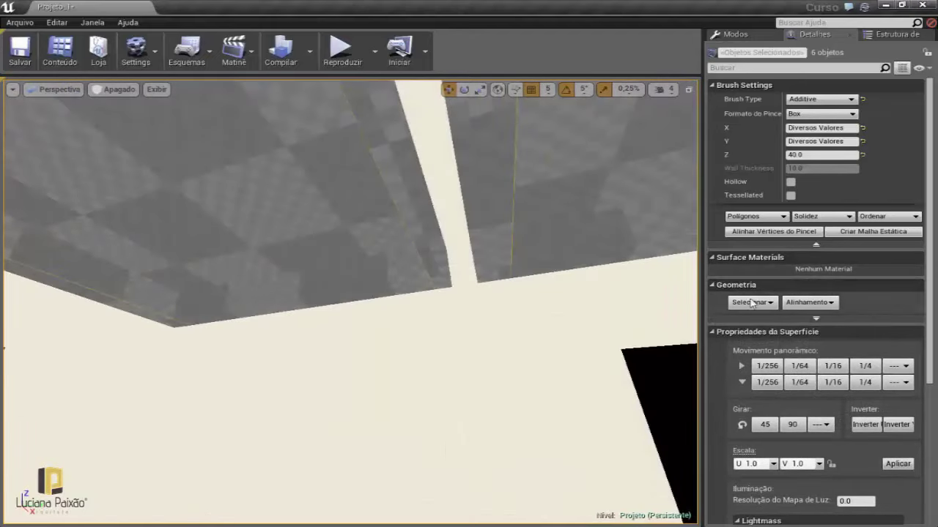
pyautogui.moveTo(385, 312); pyautogui.dragTo(385, 312, button='right')
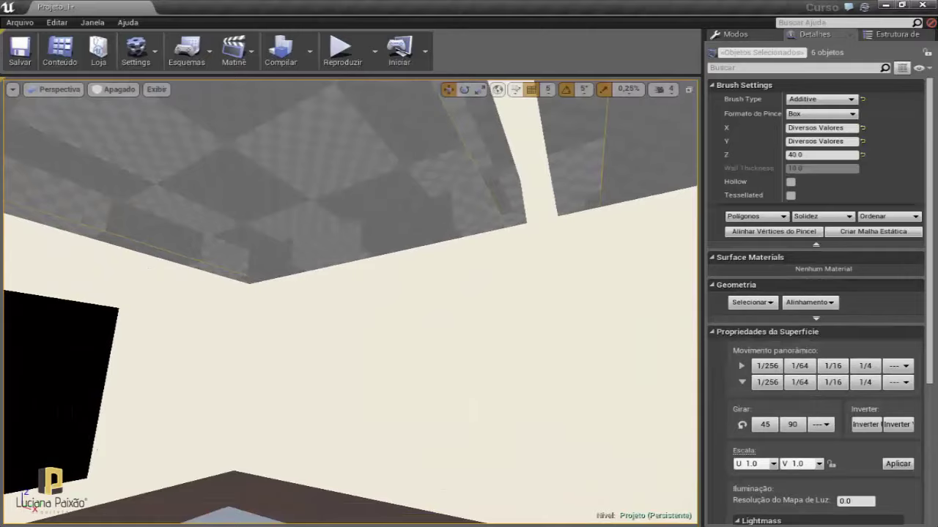
pyautogui.click(267, 271)
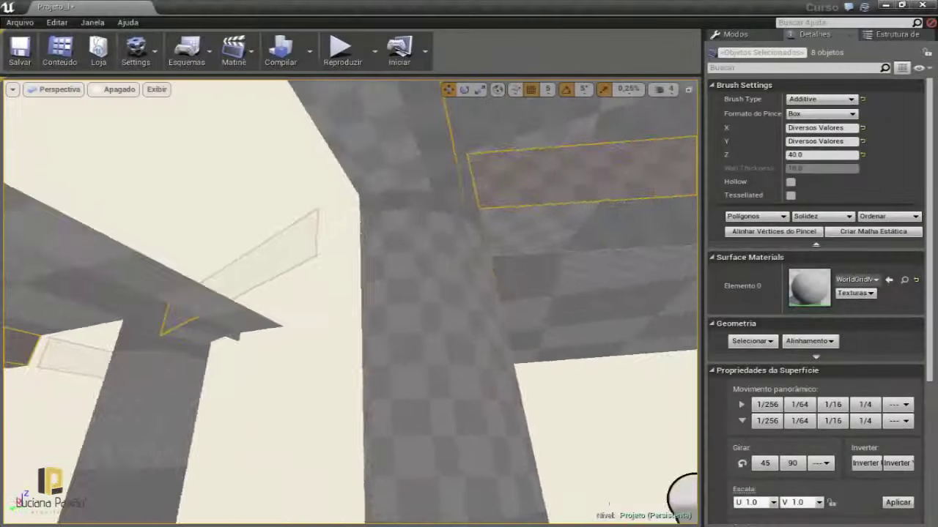
pyautogui.moveTo(687, 303); pyautogui.dragTo(687, 303, button='right')
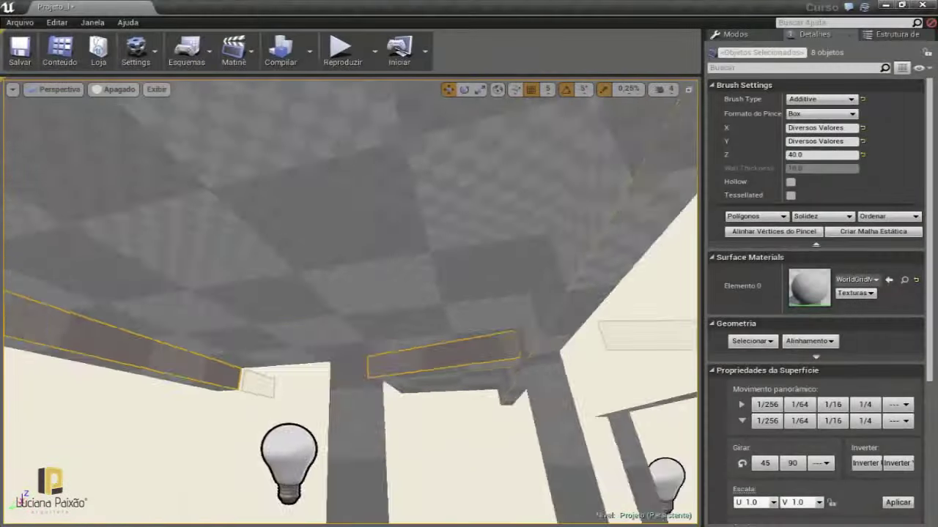
pyautogui.moveTo(284, 415); pyautogui.dragTo(284, 415, button='right')
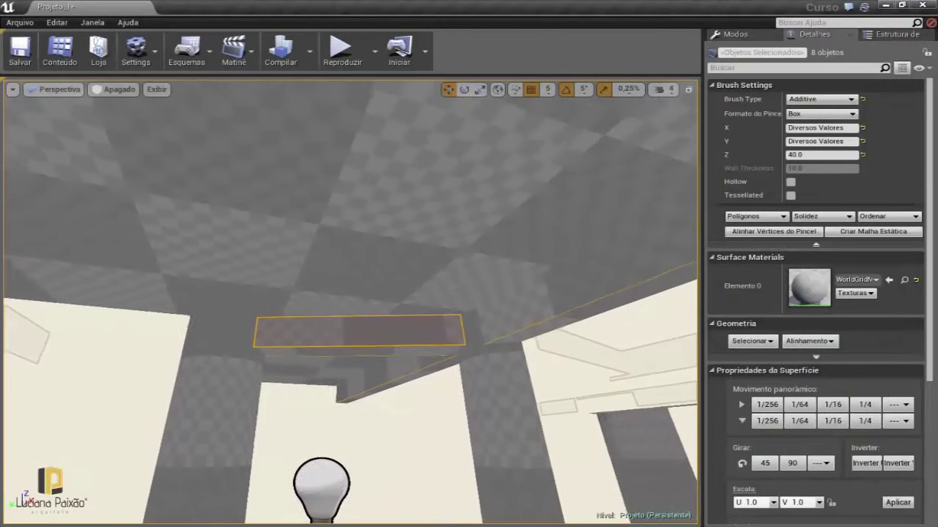
pyautogui.moveTo(239, 266); pyautogui.dragTo(247, 291, button='right')
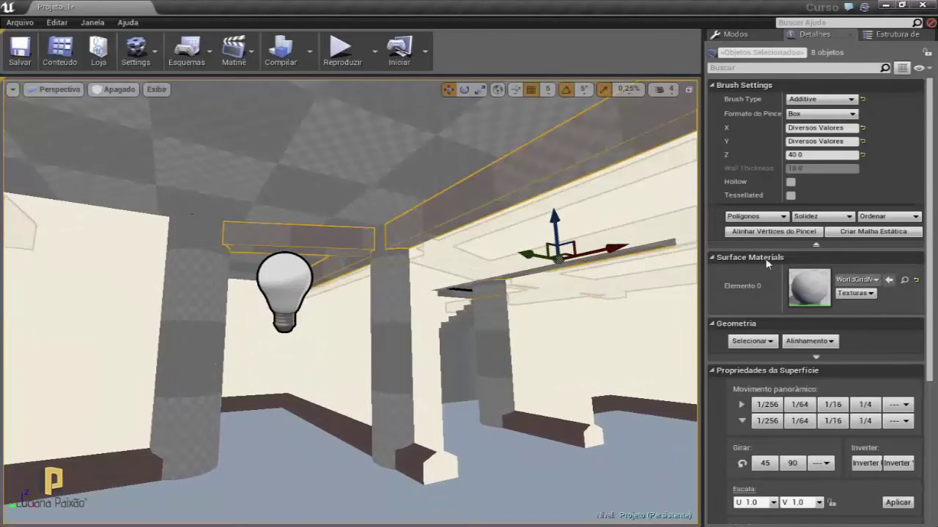
pyautogui.click(889, 280)
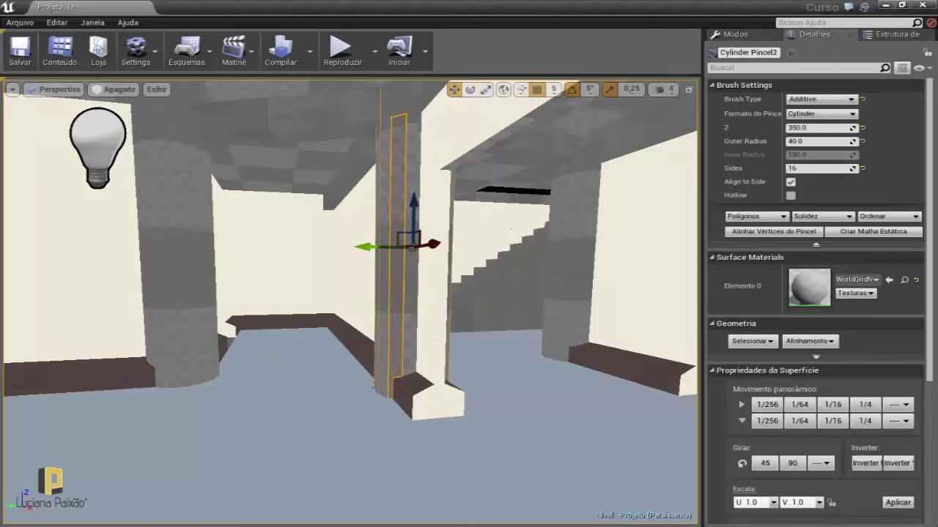
# - Reopen the Content Browser with Ctrl+Shift+F, collapse the Engine folder, and toggle engine-content display
pyautogui.moveTo(497, 290); pyautogui.dragTo(497, 271, button='right')
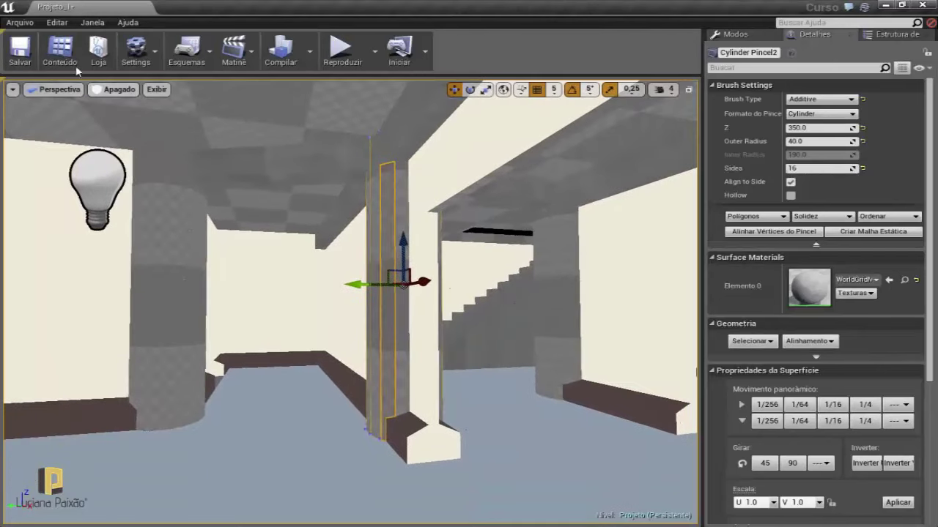
pyautogui.moveTo(281, 359); pyautogui.dragTo(264, 350, button='right')
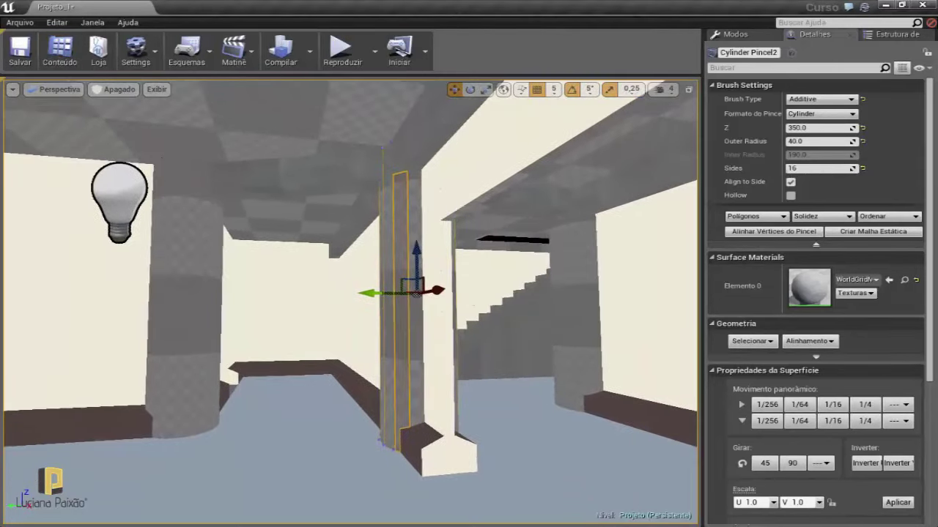
pyautogui.hotkey('ctrl', 'shift', 'f')
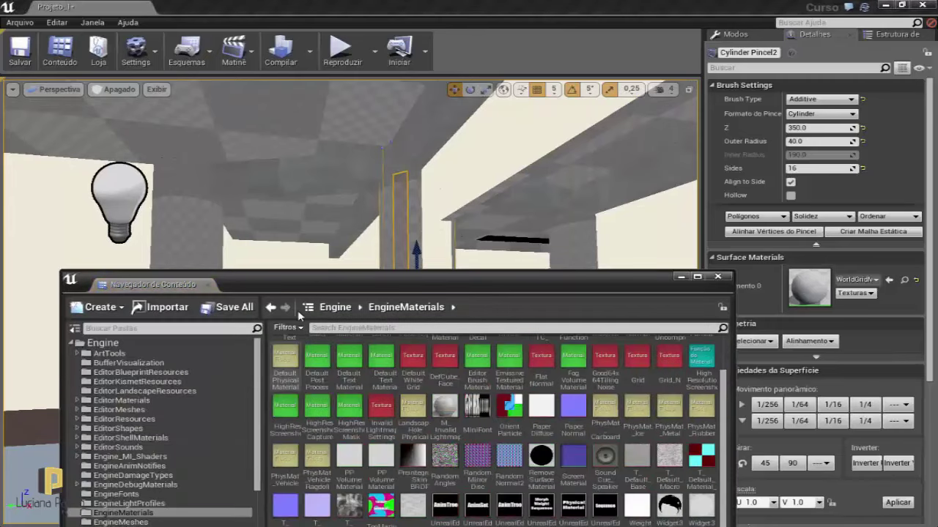
pyautogui.moveTo(305, 286); pyautogui.dragTo(377, 178)
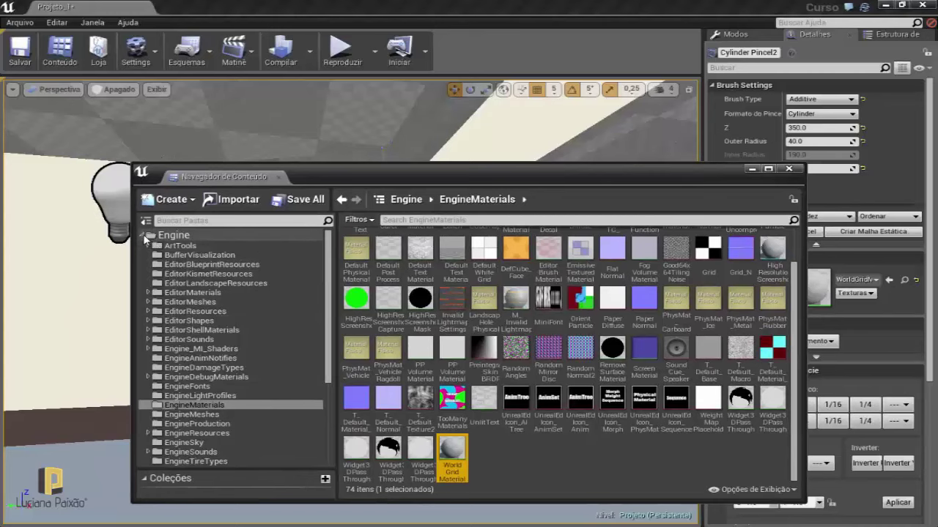
pyautogui.click(143, 238)
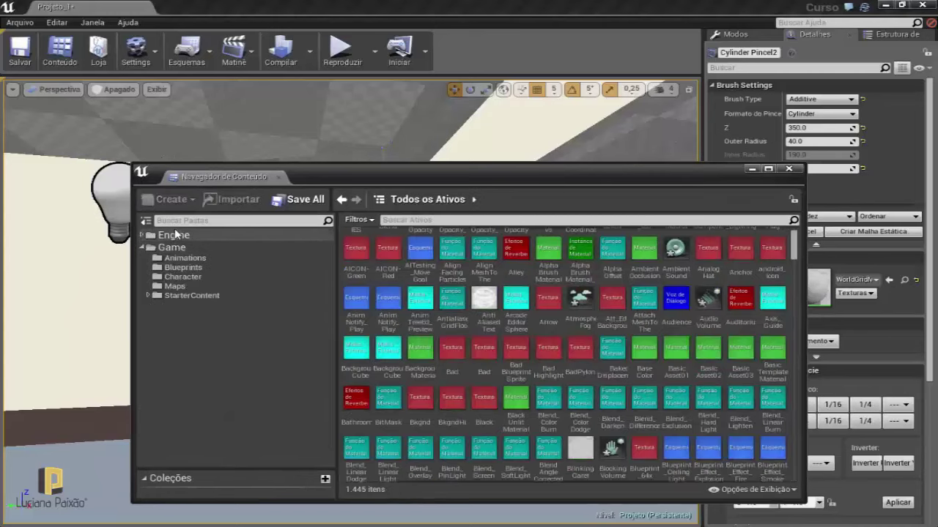
pyautogui.moveTo(308, 185); pyautogui.dragTo(289, 85)
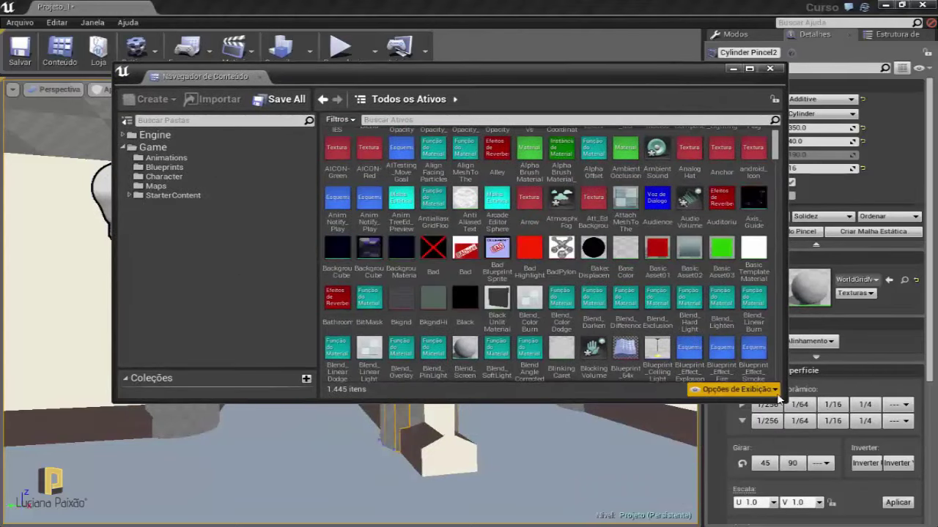
pyautogui.click(775, 391)
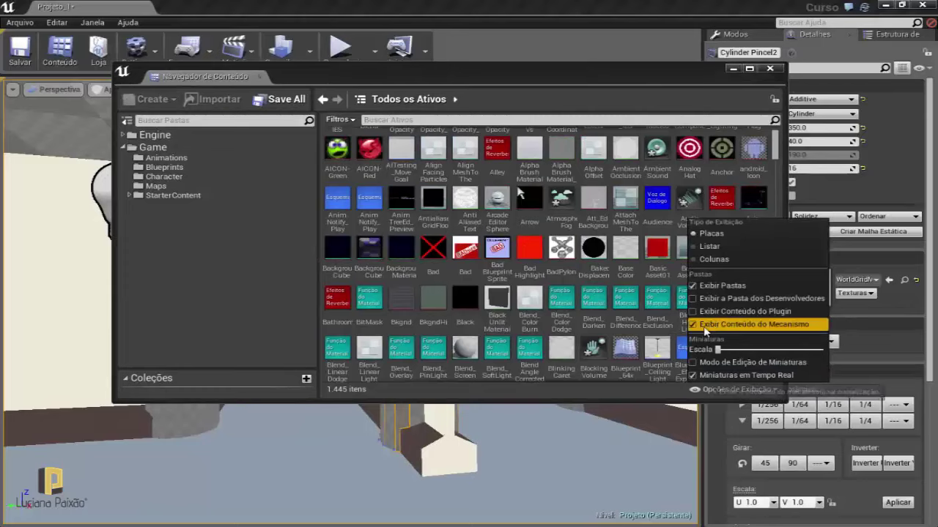
pyautogui.click(693, 325)
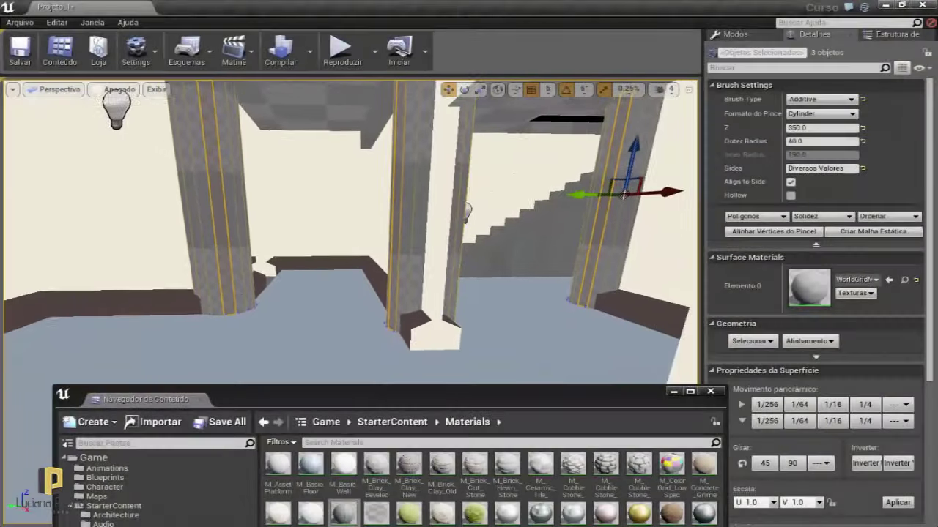
# - Undo the last material assignment on the columns and list both materials they use
pyautogui.moveTo(420, 303); pyautogui.dragTo(403, 303, button='right')
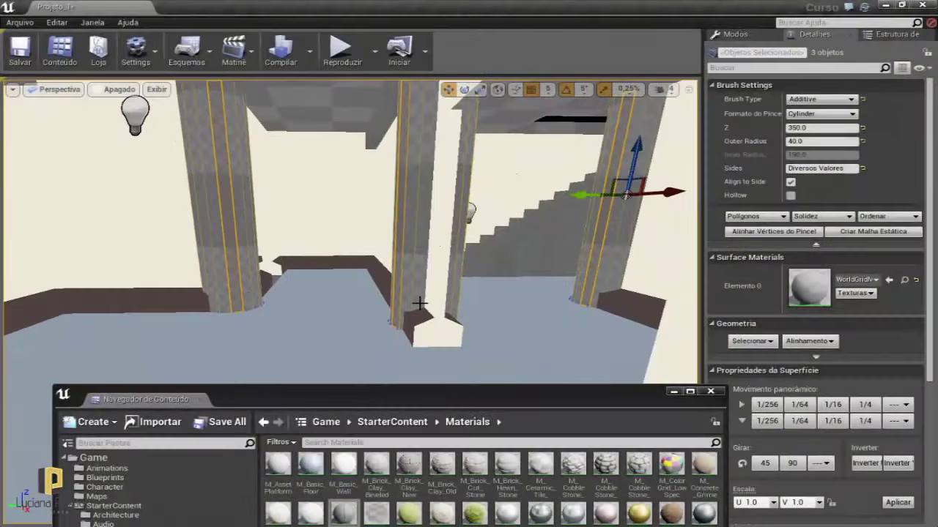
pyautogui.moveTo(367, 400); pyautogui.dragTo(422, 249)
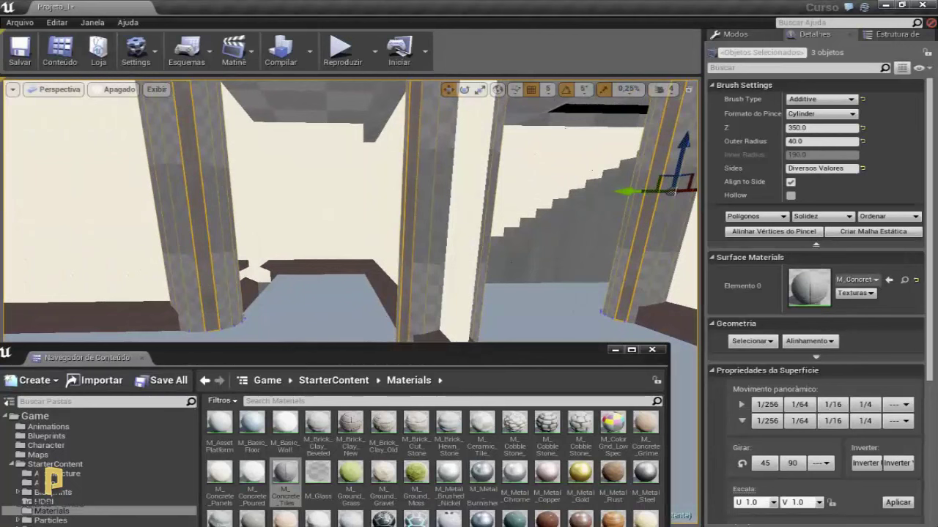
pyautogui.hotkey('ctrl', 'z')
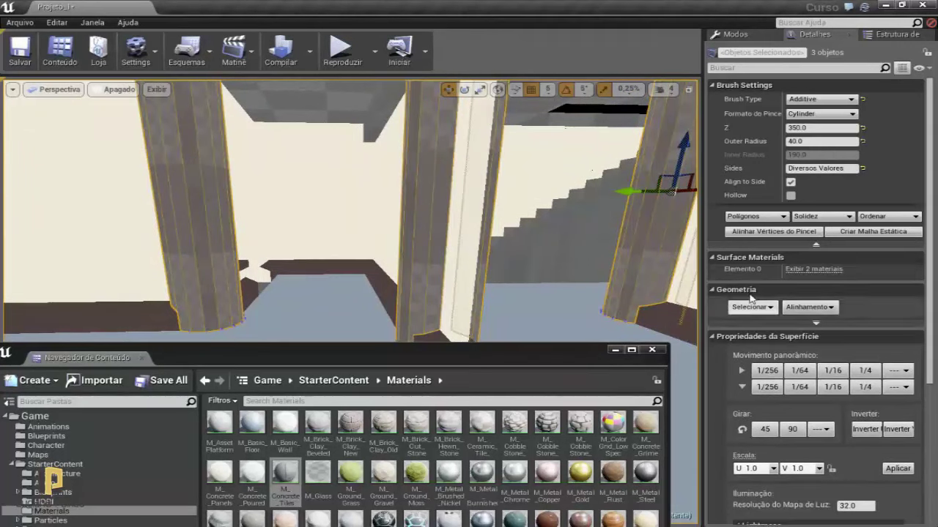
pyautogui.click(813, 269)
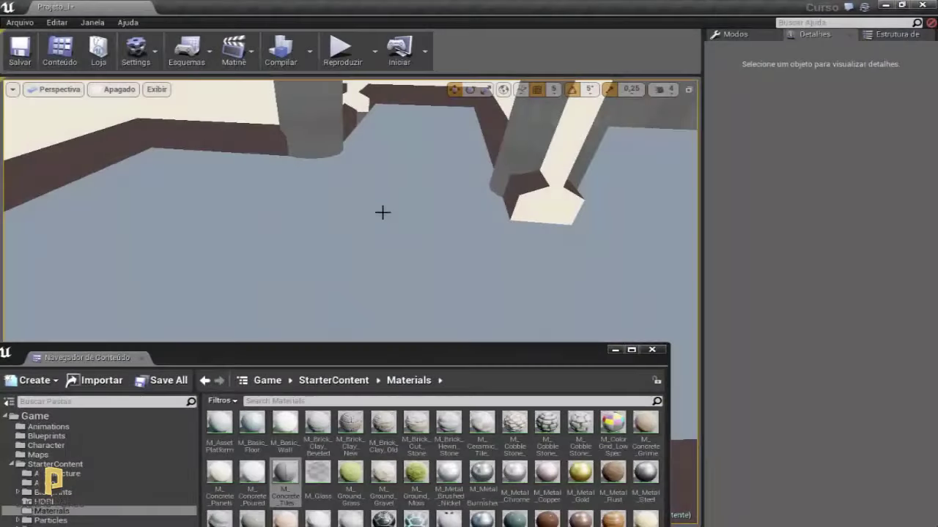
# - Apply M_Rock_Marble_Polished to the selected floor box brushes
pyautogui.click(372, 227)
pyautogui.moveTo(327, 359); pyautogui.dragTo(358, 229)
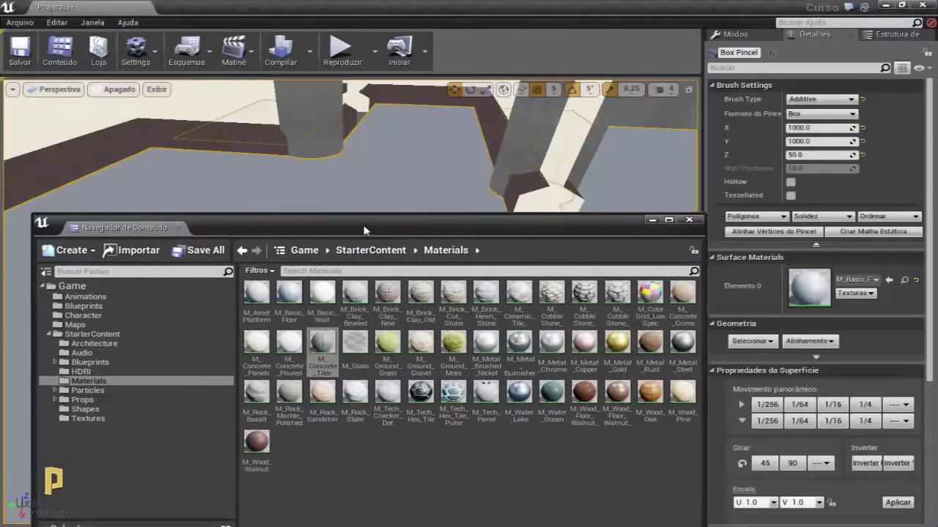
pyautogui.click(289, 396)
pyautogui.moveTo(361, 228); pyautogui.dragTo(300, 403)
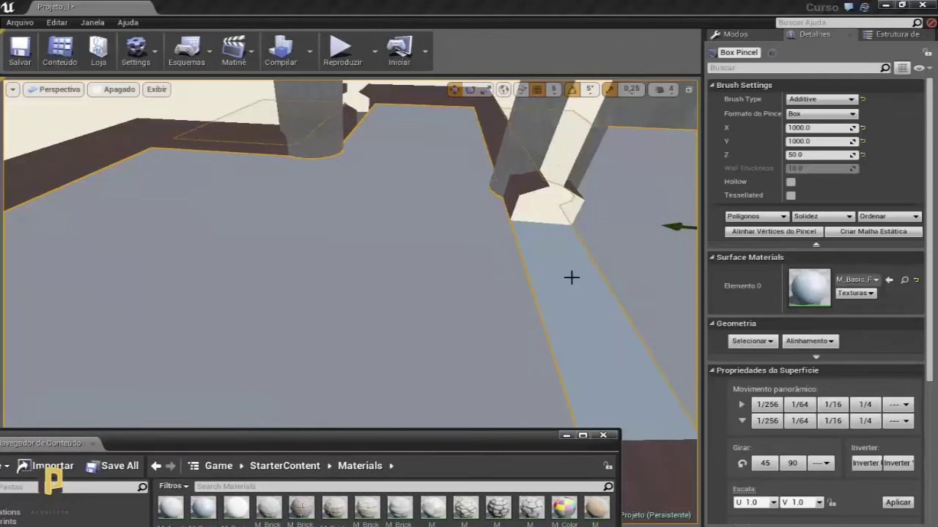
pyautogui.moveTo(474, 300)
pyautogui.mouseDown()
pyautogui.moveTo(483, 302)
pyautogui.moveTo(423, 296)
pyautogui.mouseUp()
pyautogui.keyDown('ctrl'); pyautogui.click(418, 303); pyautogui.keyUp('ctrl')
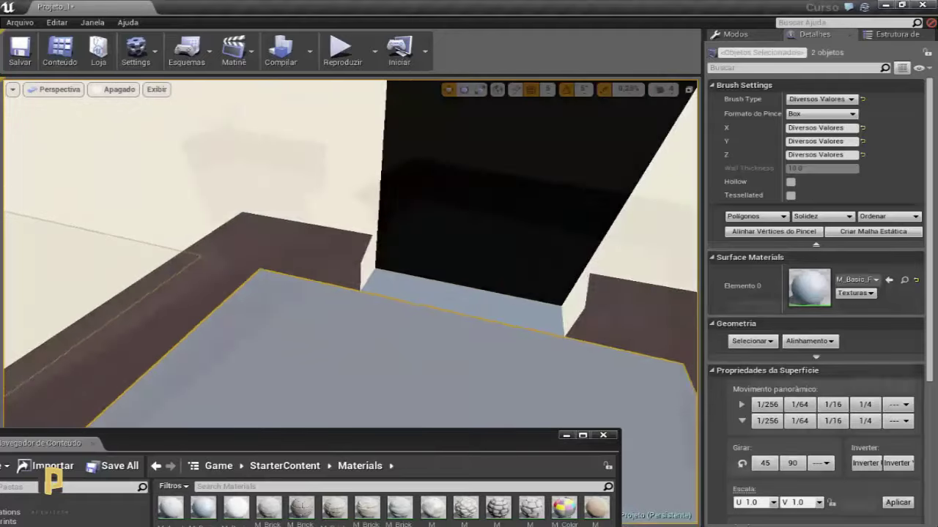
pyautogui.keyDown('ctrl'); pyautogui.click(422, 296); pyautogui.keyUp('ctrl')
pyautogui.click(806, 269)
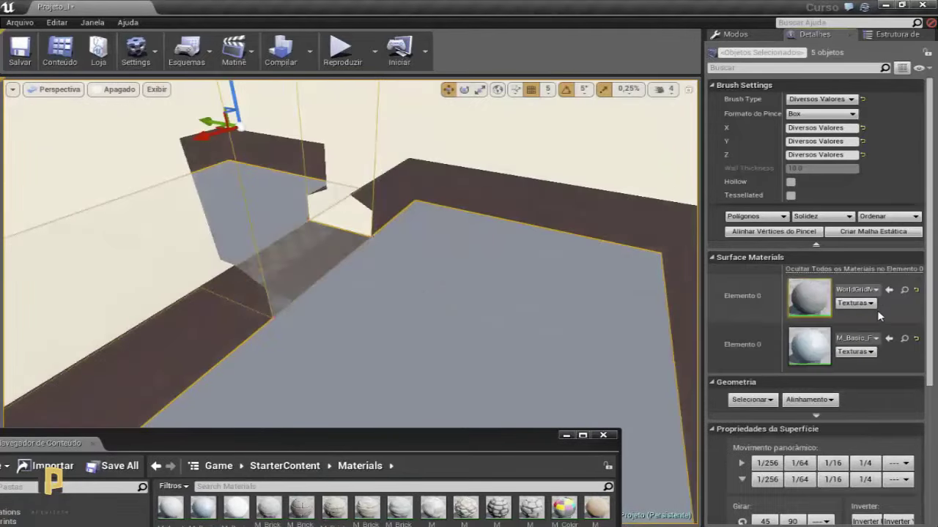
pyautogui.click(890, 290)
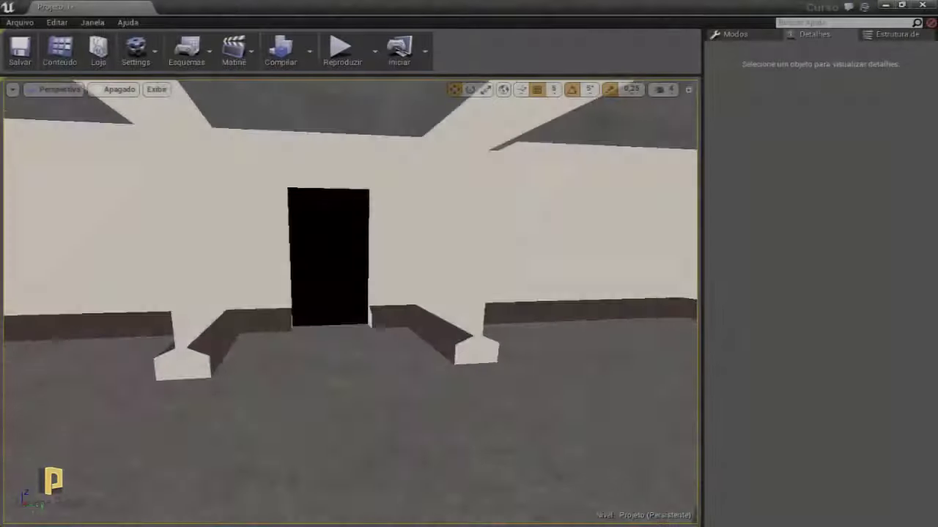
# - Apply M_Concrete to the stair-top brush Box Pincel15 in place of WorldGrid
pyautogui.moveTo(350, 316); pyautogui.dragTo(350, 317)
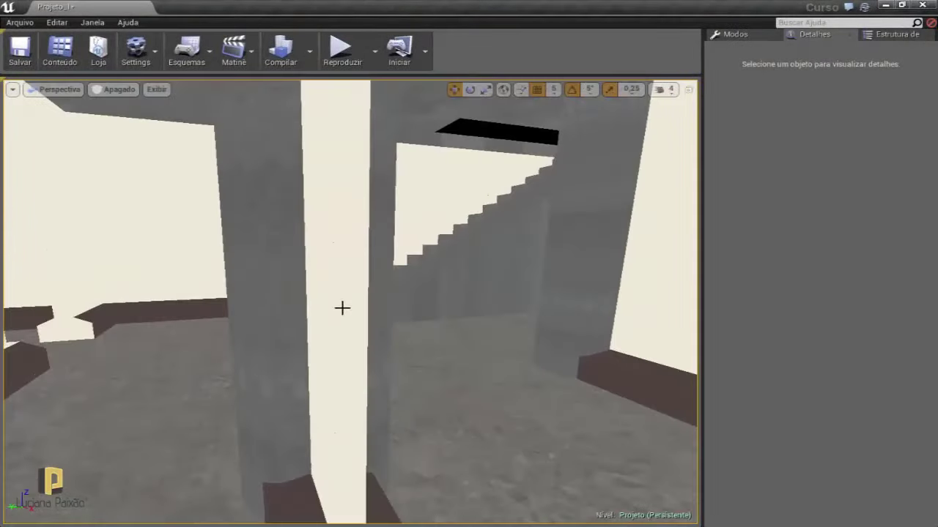
pyautogui.moveTo(341, 185); pyautogui.dragTo(341, 185)
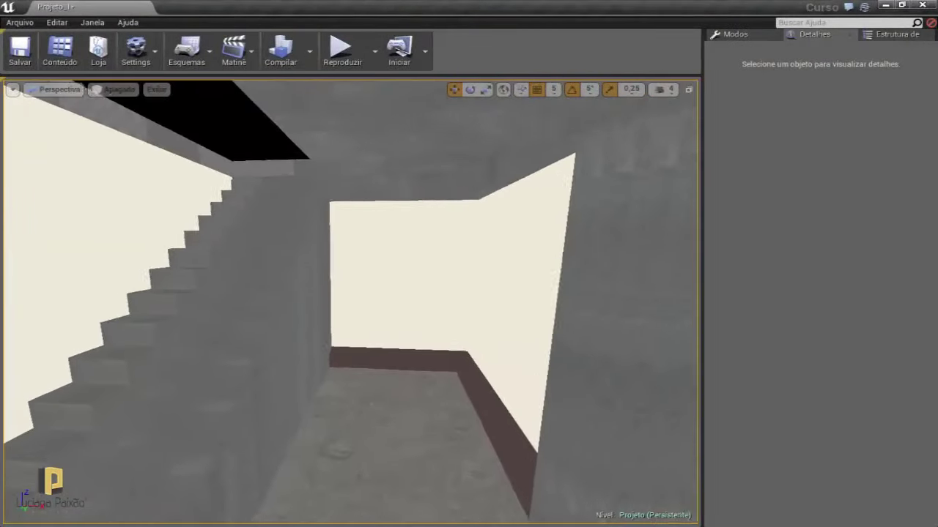
pyautogui.click(334, 156)
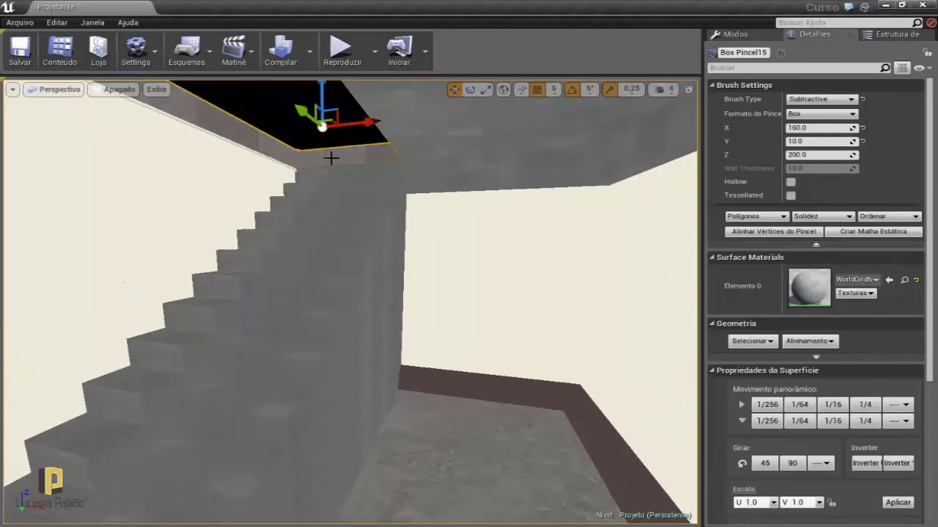
pyautogui.click(887, 279)
# - Switch the viewport from Unlit (Apagado) to Lit (Aceso) rendering
pyautogui.moveTo(531, 272)
pyautogui.mouseDown()
pyautogui.moveTo(473, 364)
pyautogui.moveTo(62, 108)
pyautogui.mouseUp()
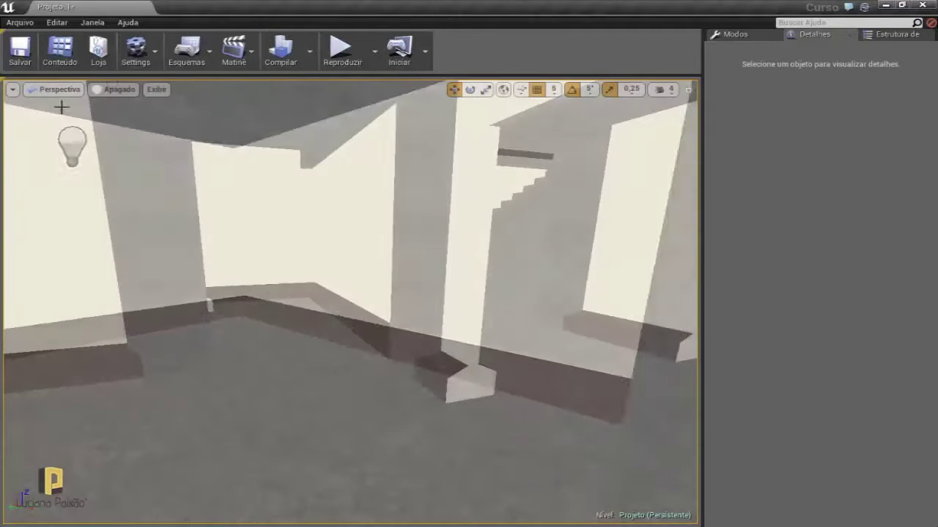
pyautogui.click(113, 90)
pyautogui.click(121, 115)
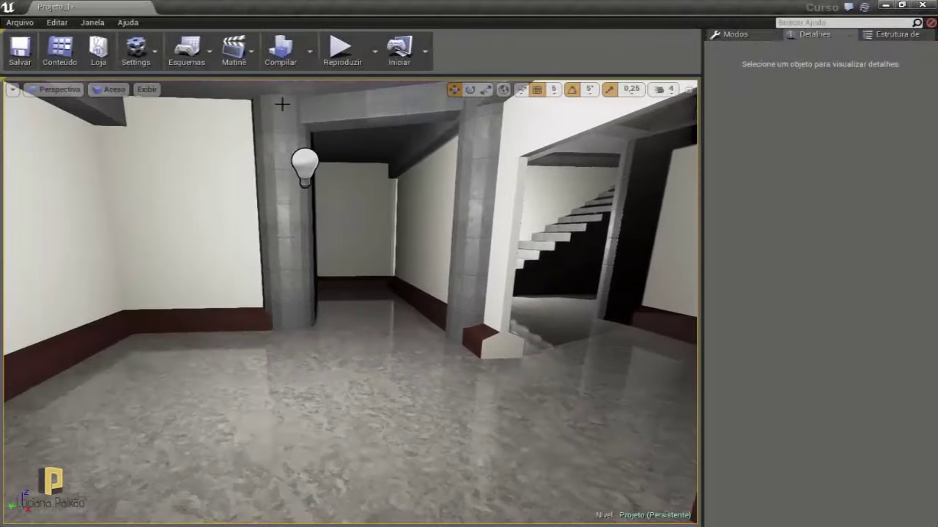
# - Play the level in editor and walk the character forward with W through the textured rooms
pyautogui.click(340, 50)
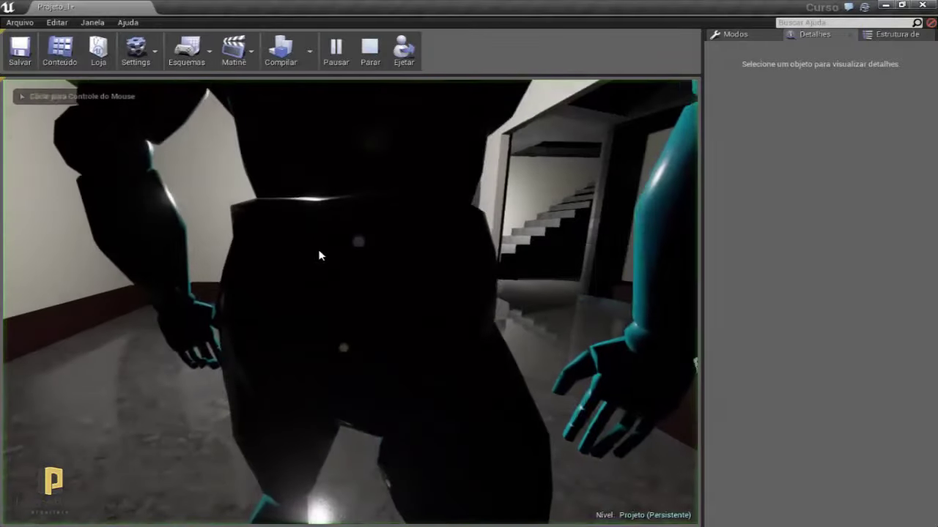
pyautogui.click(319, 255)
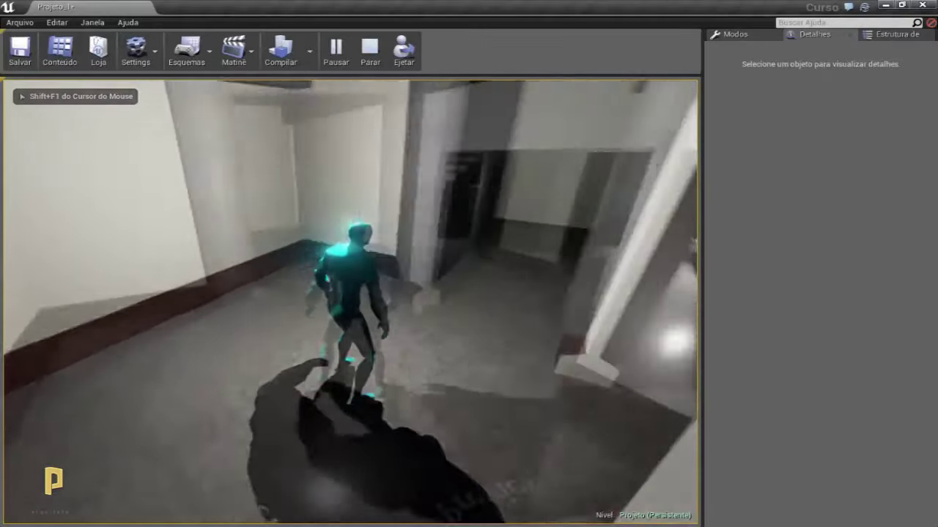
pyautogui.press('w')
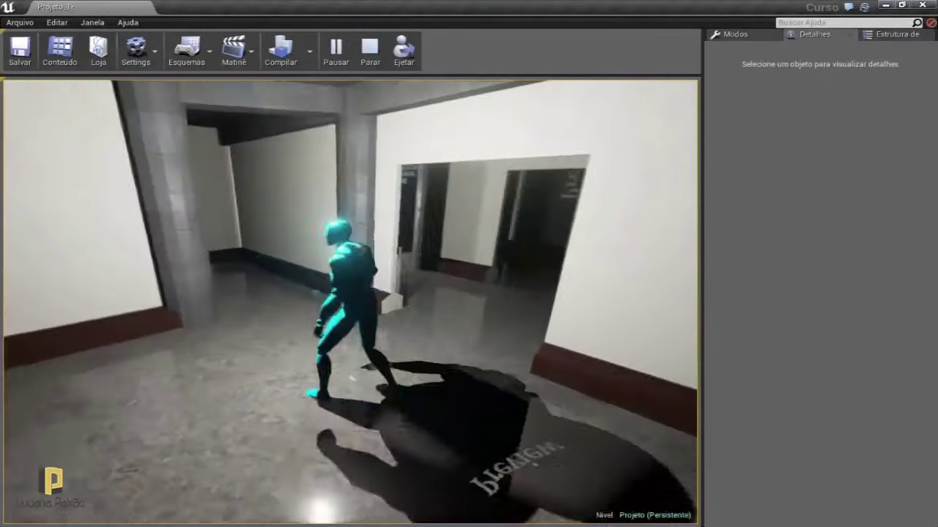
pyautogui.press('w')
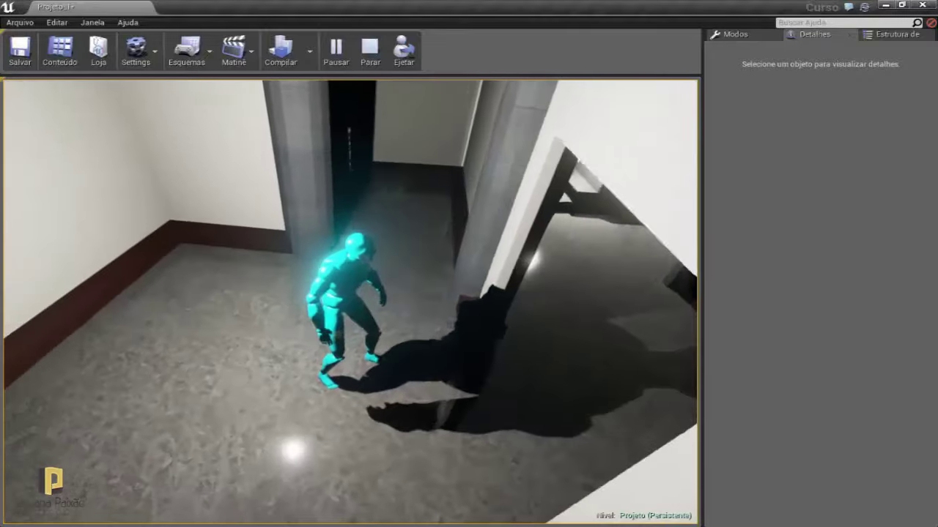
pyautogui.press('w')
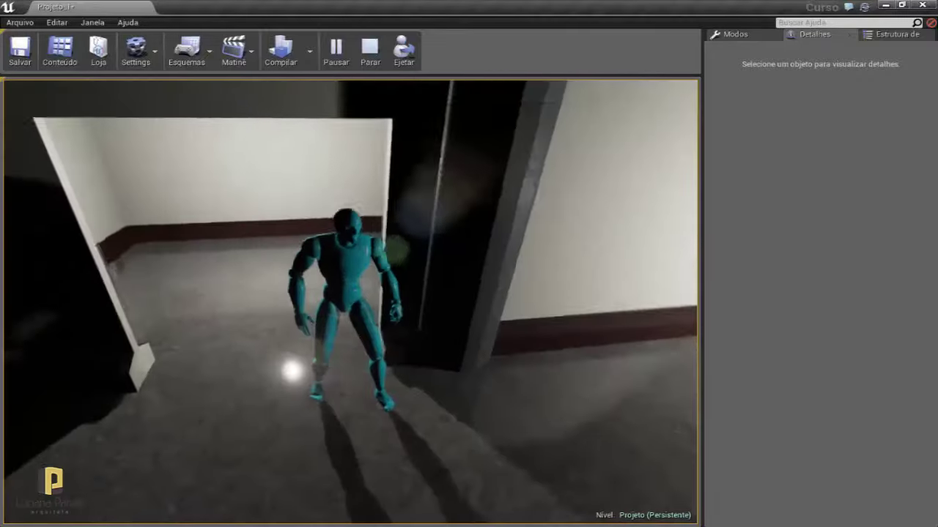
pyautogui.press('w')
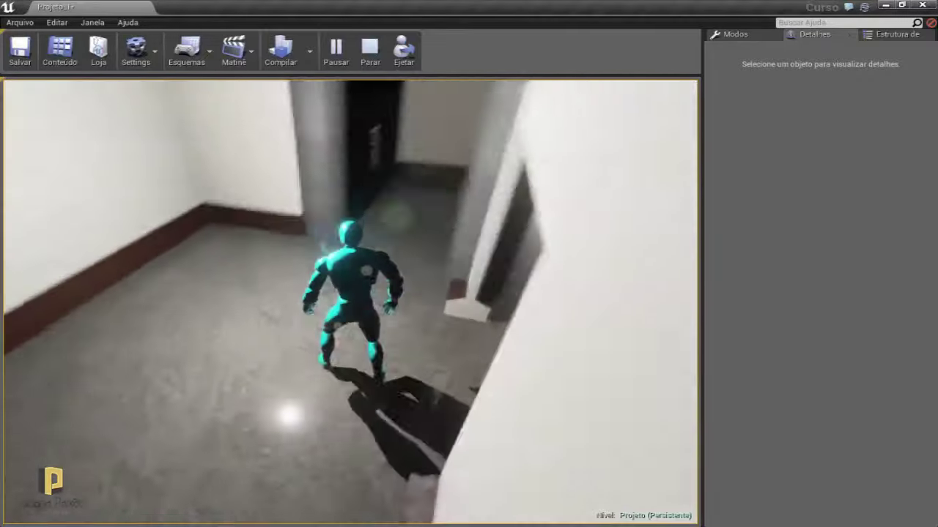
pyautogui.press('w')
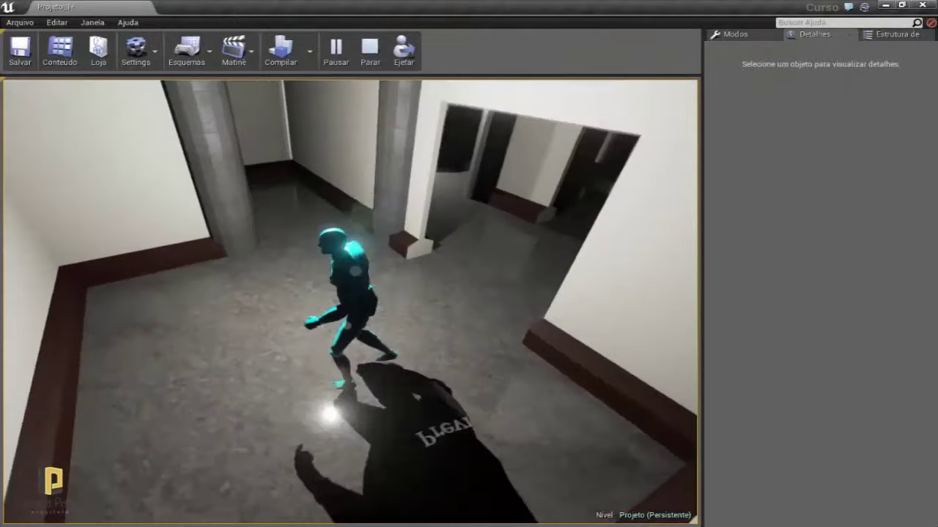
pyautogui.press('w')
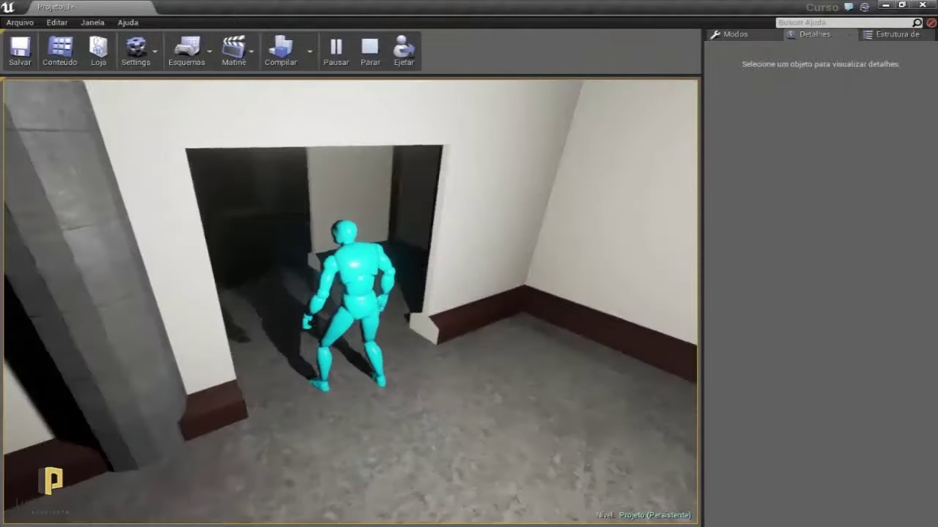
pyautogui.press('w')
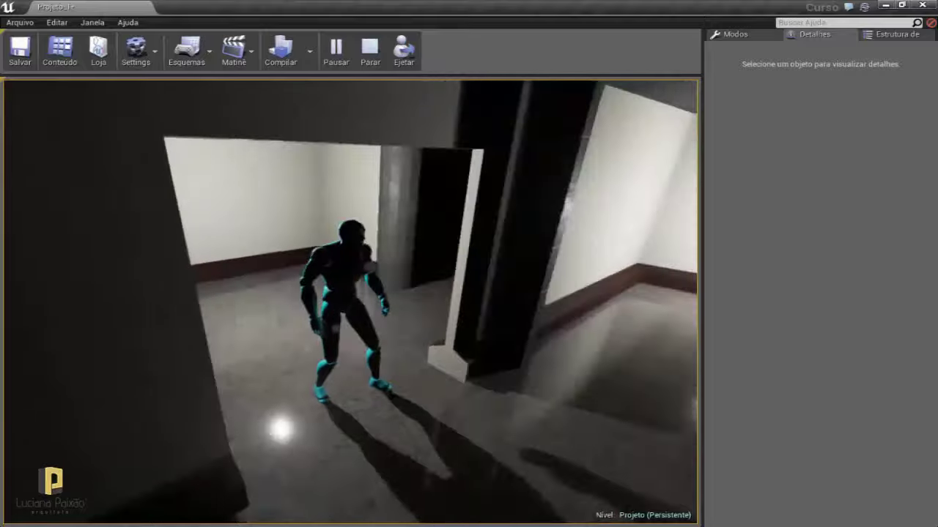
pyautogui.press('w')
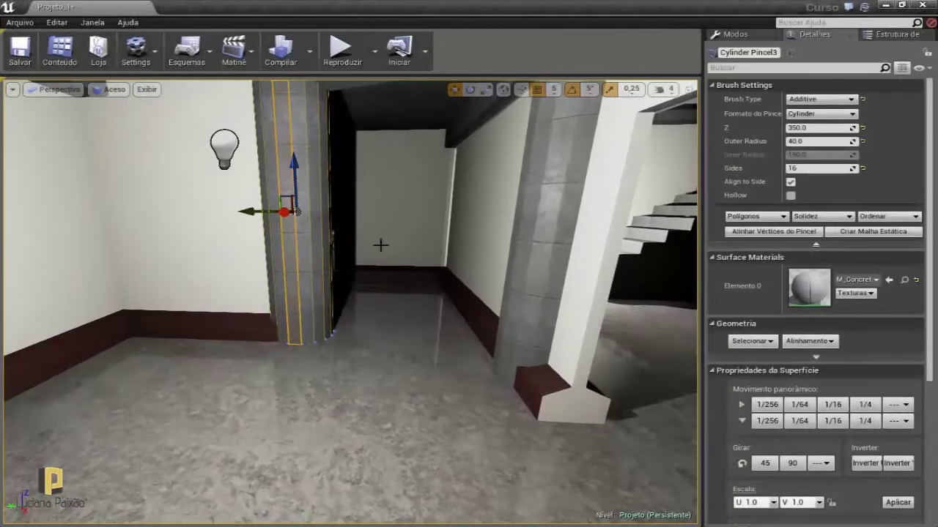
# - Select the three cylinder pillars, including the dark one
pyautogui.moveTo(425, 262); pyautogui.dragTo(469, 264, button='right')
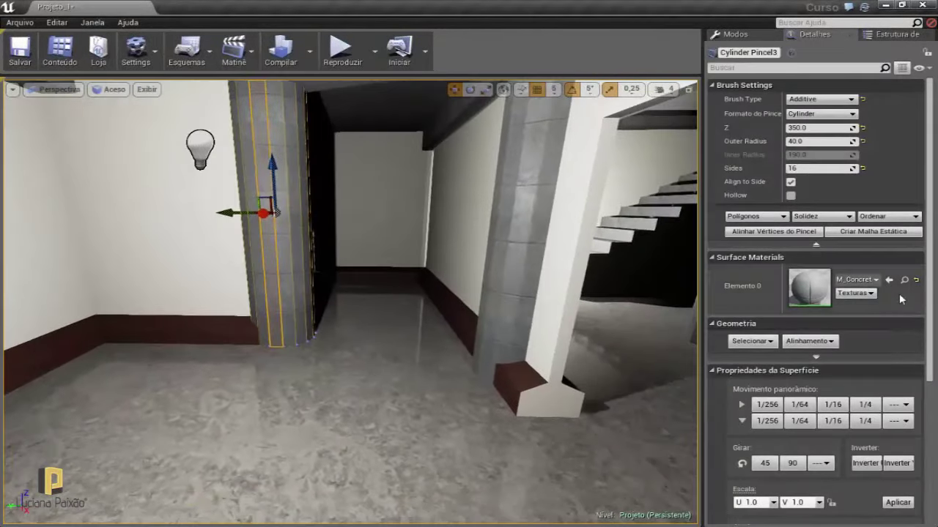
pyautogui.moveTo(929, 296); pyautogui.dragTo(936, 447)
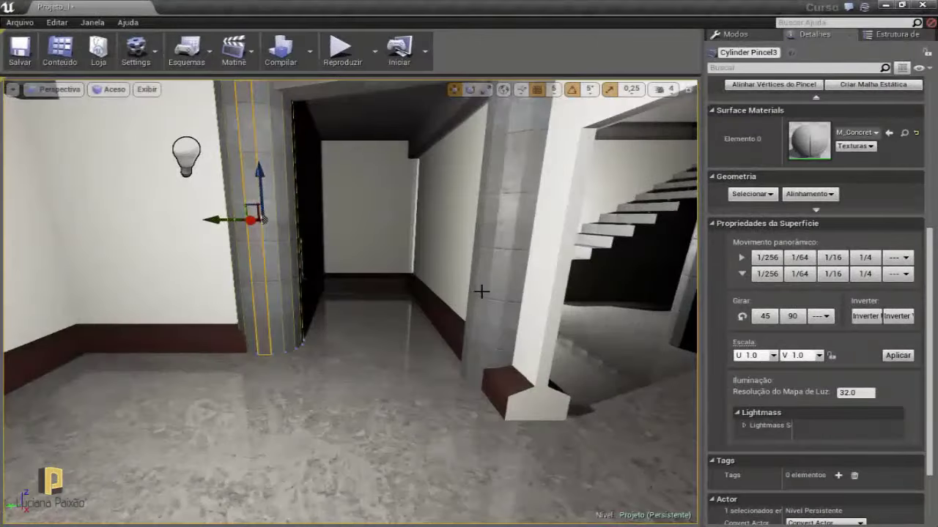
pyautogui.keyDown('ctrl'); pyautogui.click(482, 291); pyautogui.keyUp('ctrl')
pyautogui.moveTo(481, 291); pyautogui.dragTo(402, 293, button='right')
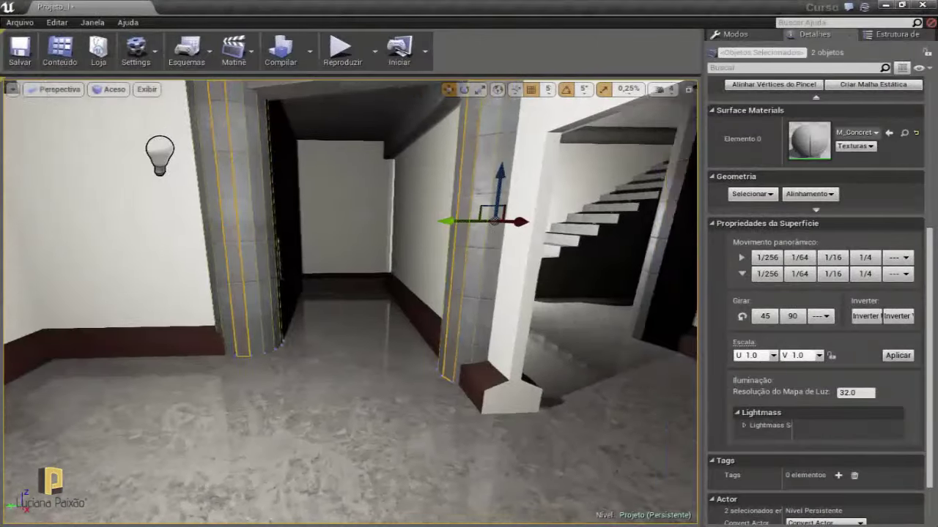
pyautogui.keyDown('ctrl'); pyautogui.click(455, 265); pyautogui.keyUp('ctrl')
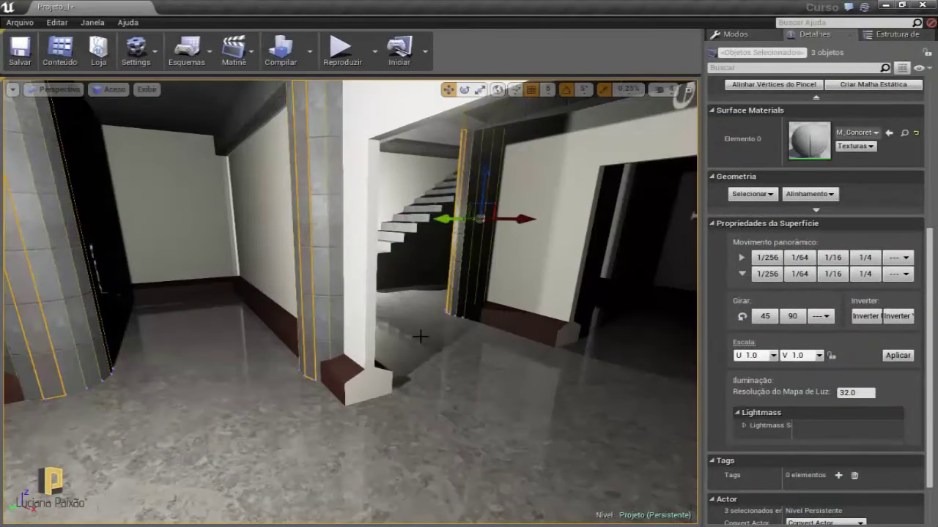
pyautogui.moveTo(420, 336); pyautogui.dragTo(396, 337, button='right')
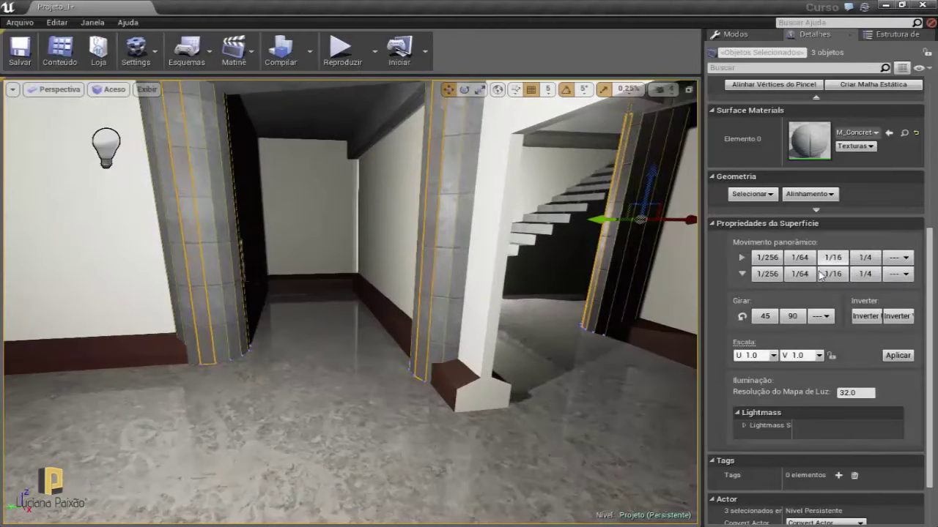
# - Pan the pillars' concrete texture several 1/64 steps along U and then along V
pyautogui.click(768, 262)
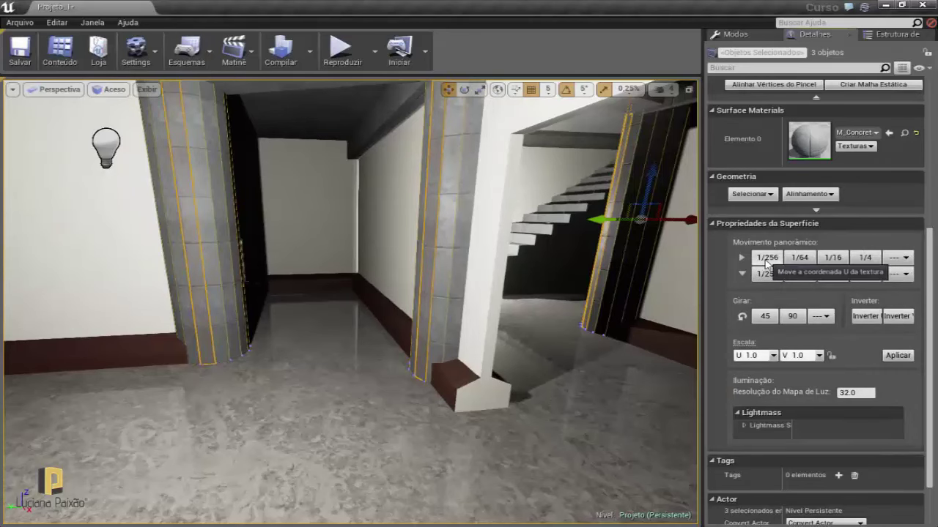
pyautogui.click(802, 260)
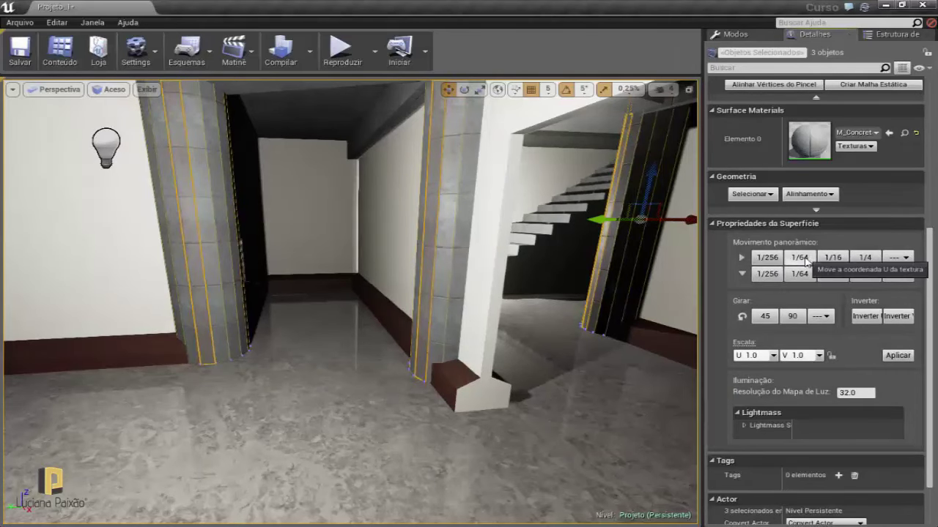
pyautogui.moveTo(379, 360)
pyautogui.mouseDown()
pyautogui.moveTo(370, 315)
pyautogui.moveTo(385, 290)
pyautogui.moveTo(392, 308)
pyautogui.mouseUp()
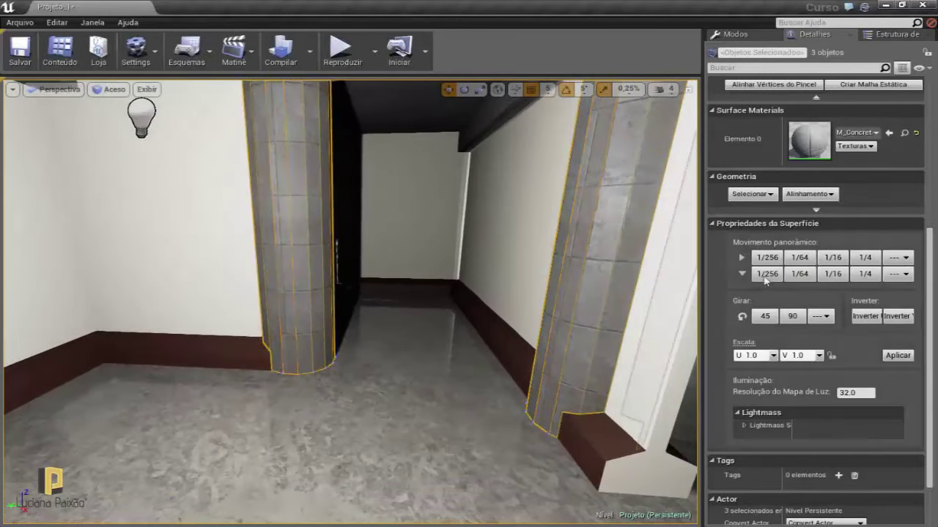
pyautogui.click(800, 258)
pyautogui.click(800, 258)
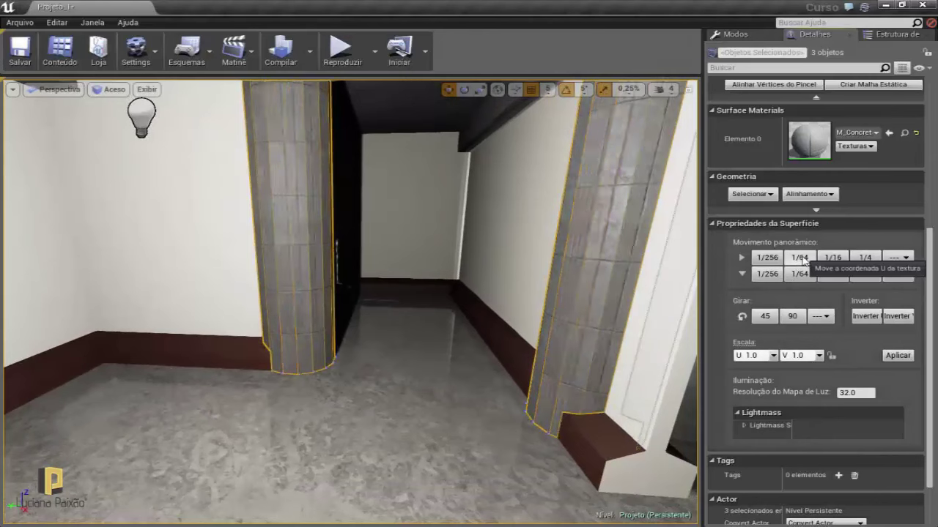
pyautogui.click(800, 258)
pyautogui.click(804, 260)
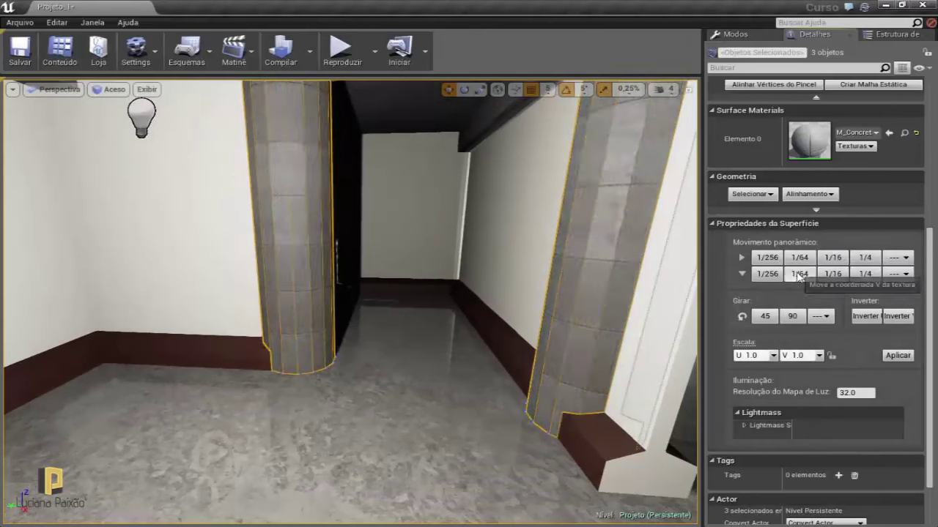
pyautogui.click(798, 275)
pyautogui.click(799, 275)
pyautogui.click(798, 274)
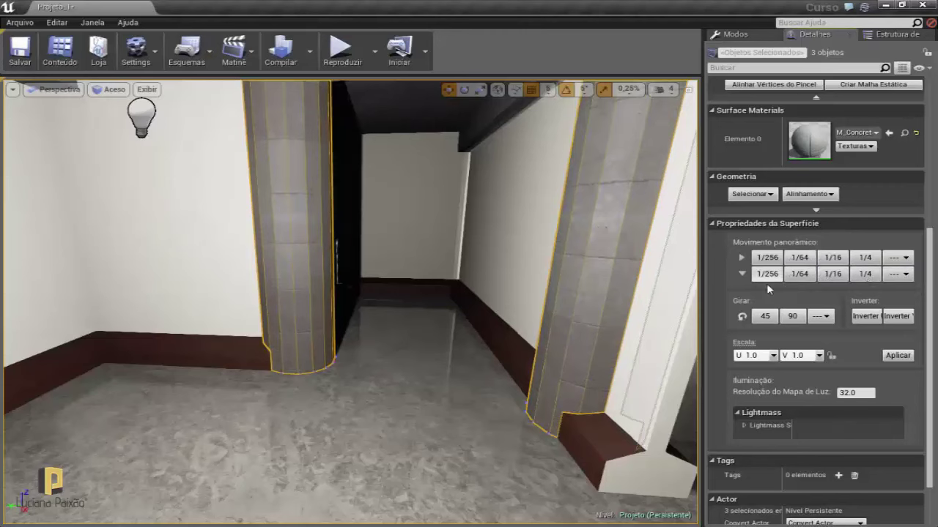
# - Rotate the pillars' concrete texture twice by 90 degrees and twice by 45 degrees
pyautogui.click(799, 319)
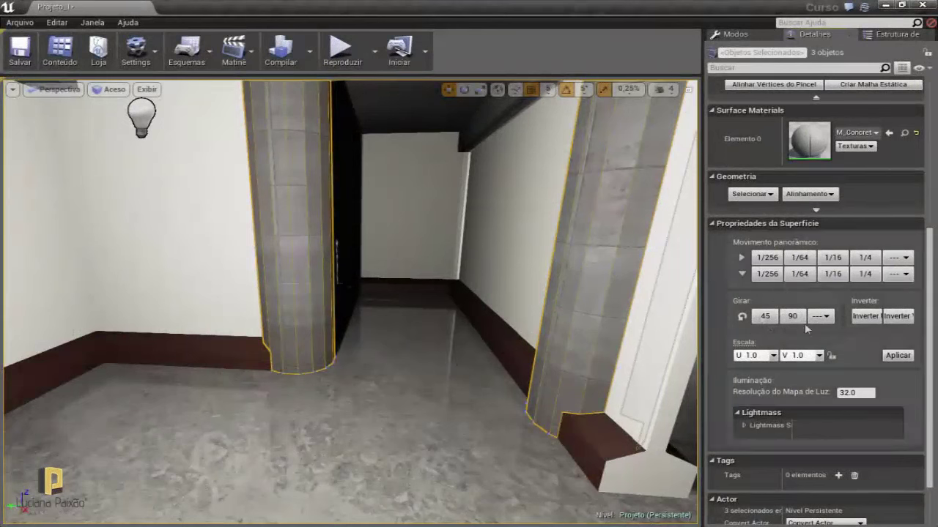
pyautogui.click(788, 317)
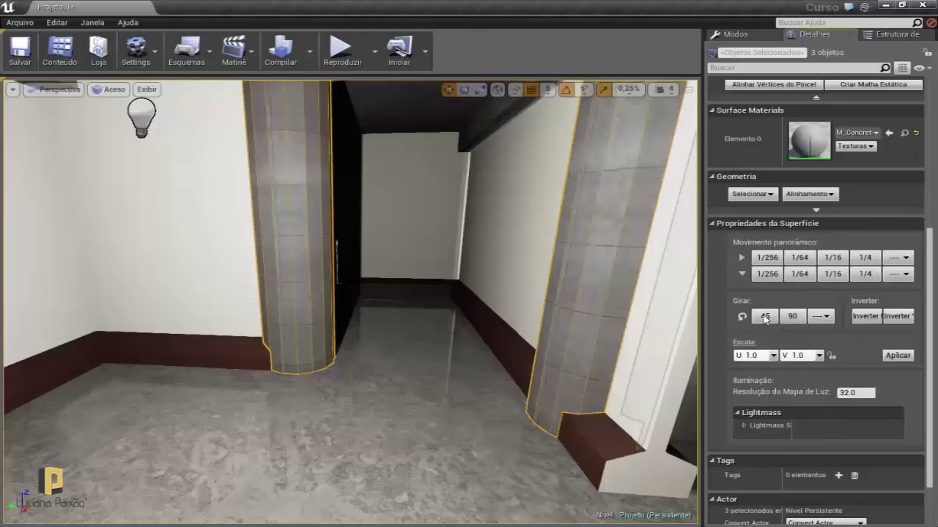
pyautogui.click(765, 319)
pyautogui.click(764, 319)
pyautogui.click(826, 316)
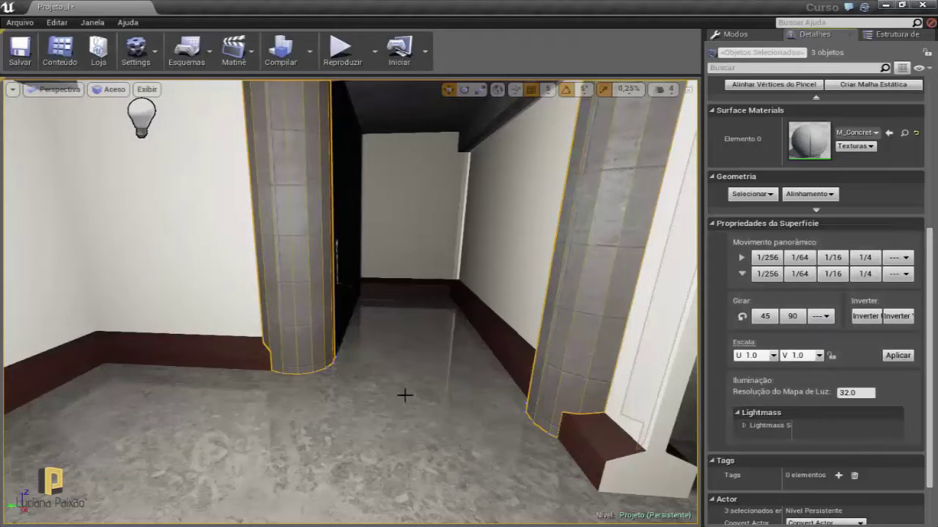
# - Set the columns' texture Scale U and V to 2.0 and apply it
pyautogui.moveTo(371, 394); pyautogui.dragTo(370, 344)
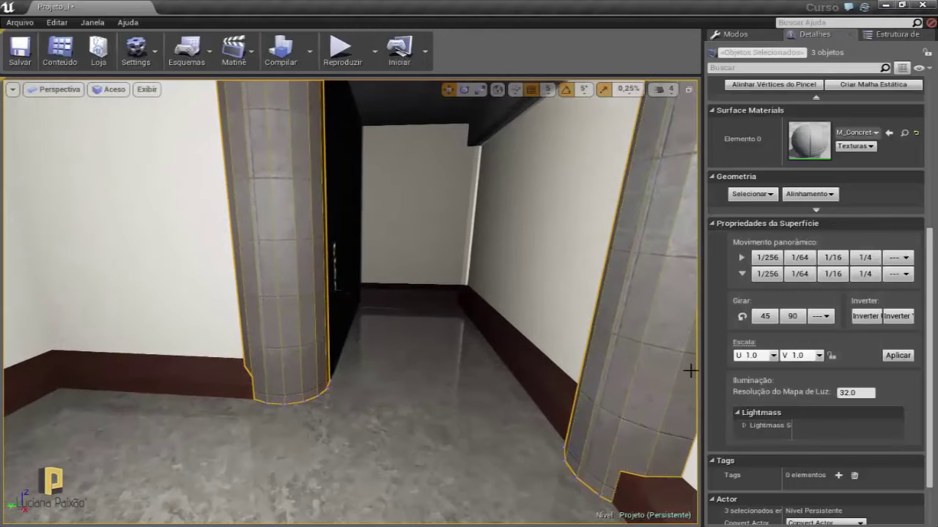
pyautogui.click(773, 355)
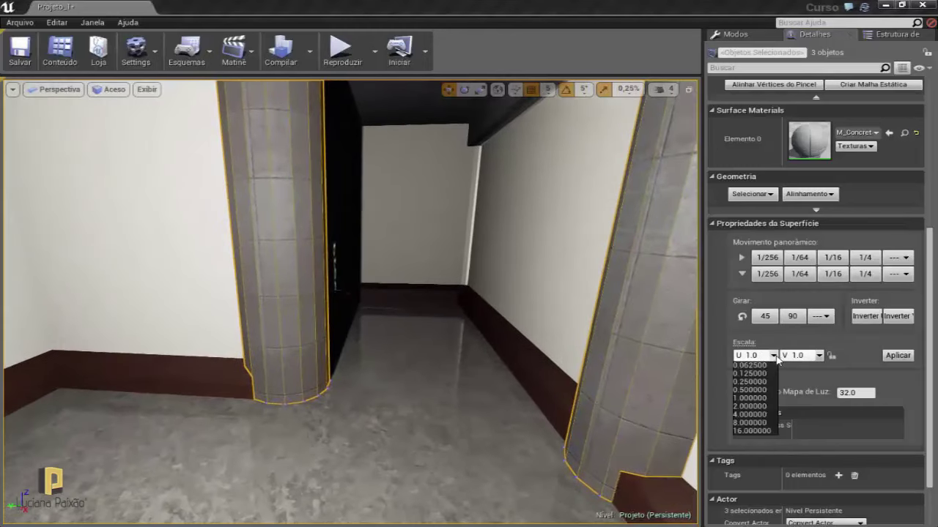
pyautogui.click(754, 407)
pyautogui.click(819, 355)
pyautogui.click(793, 407)
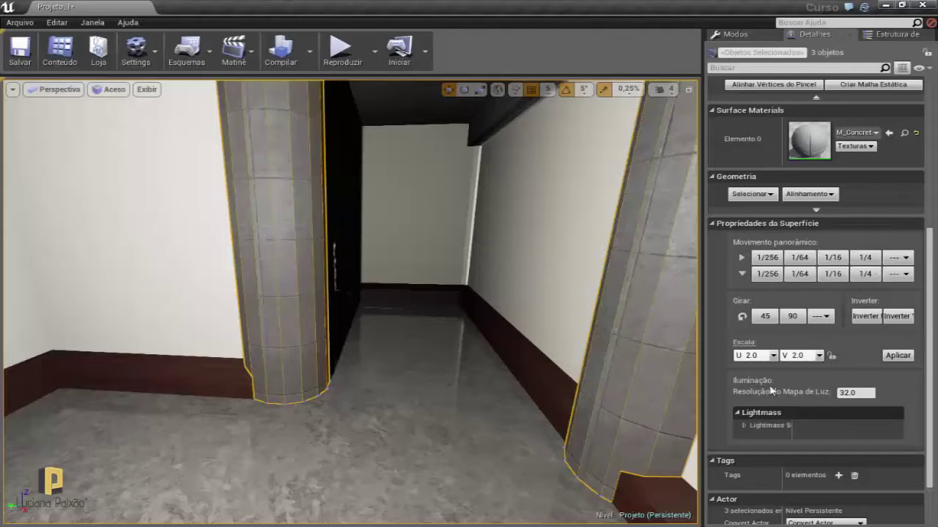
pyautogui.click(896, 355)
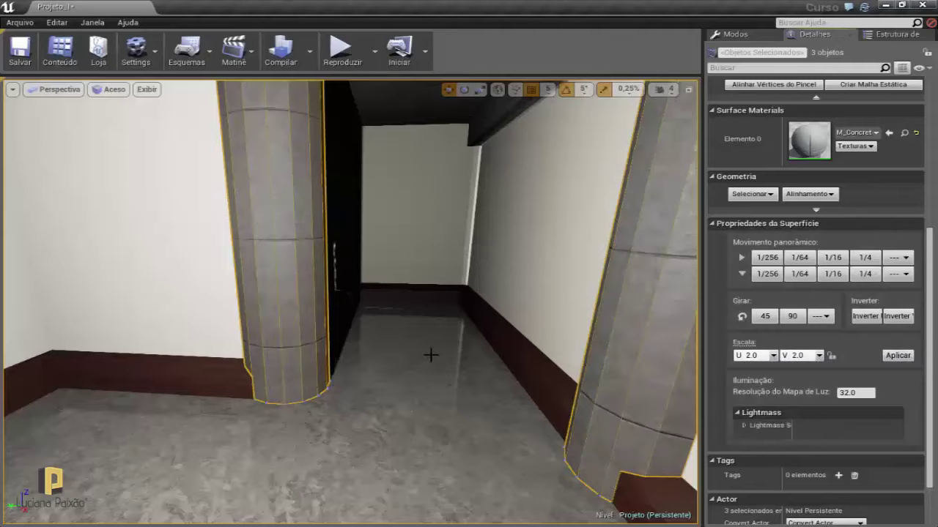
# - Pan the pillar texture five 1/64 steps along U and save the level
pyautogui.moveTo(430, 360); pyautogui.dragTo(430, 322, button='right')
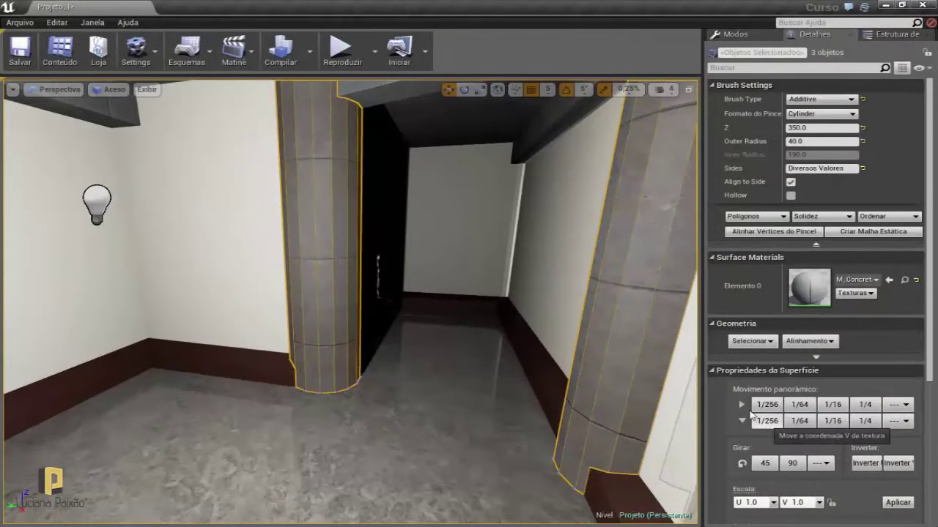
pyautogui.click(741, 407)
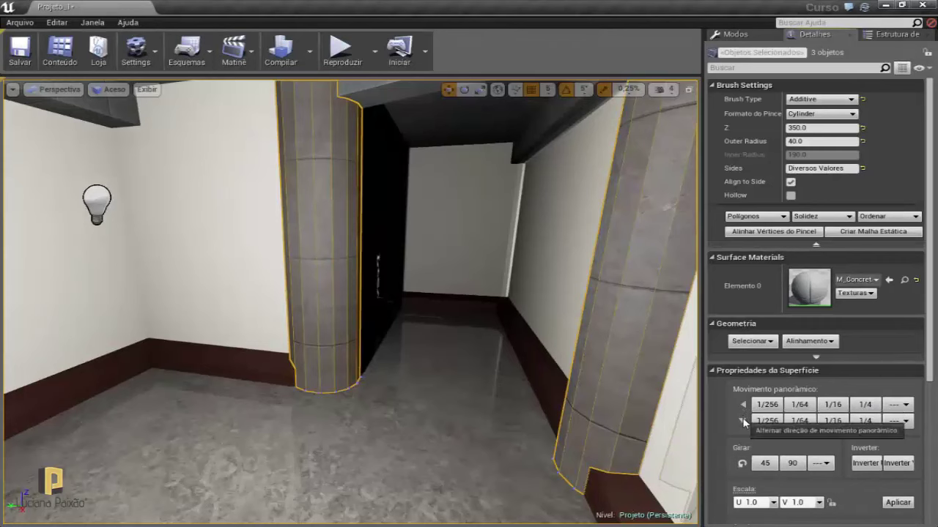
pyautogui.click(743, 406)
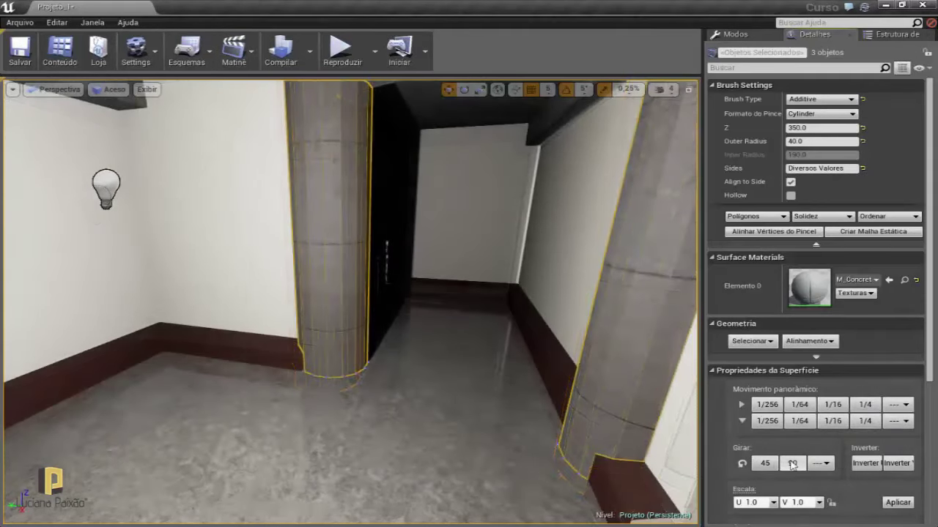
pyautogui.click(807, 411)
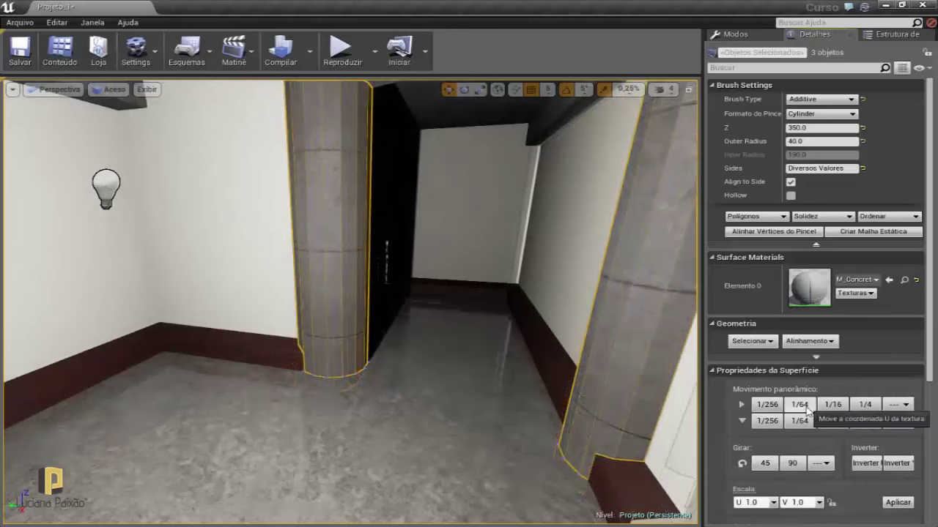
pyautogui.click(806, 411)
pyautogui.click(806, 410)
pyautogui.click(806, 410)
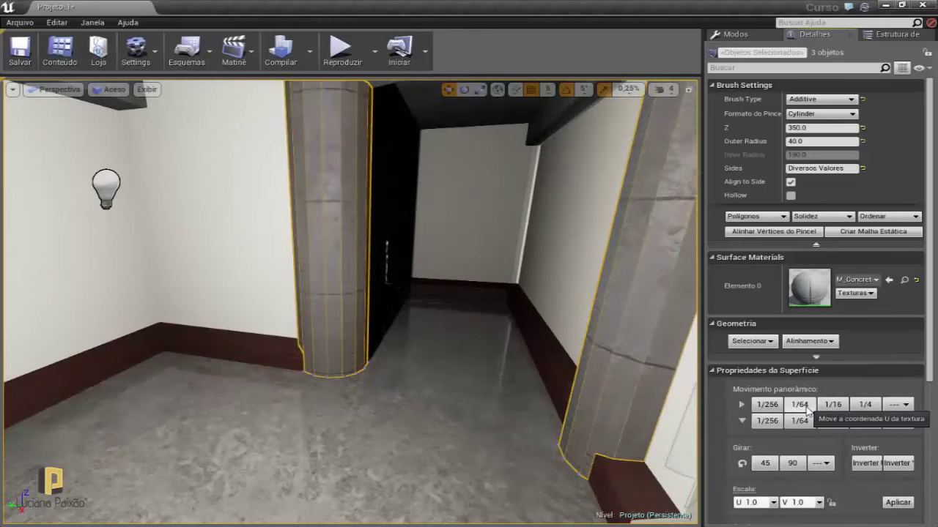
pyautogui.moveTo(511, 404); pyautogui.dragTo(542, 381, button='right')
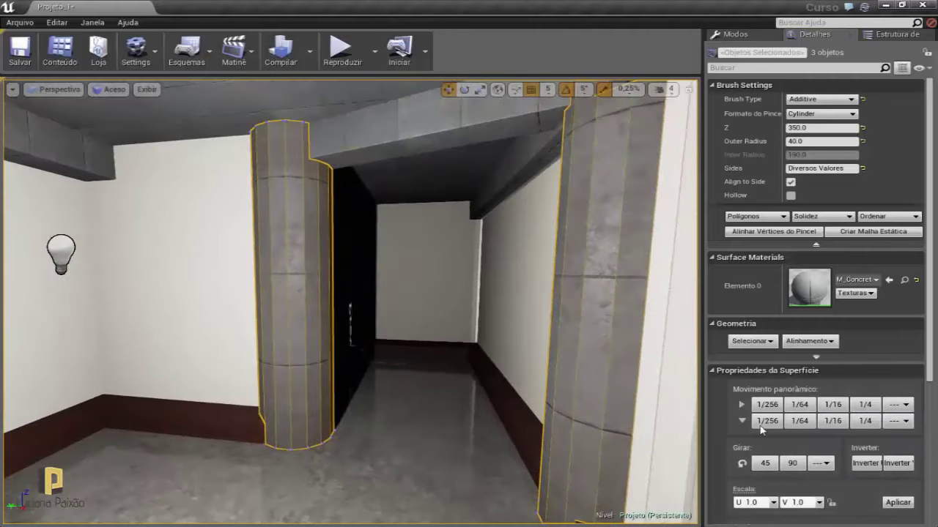
pyautogui.click(805, 408)
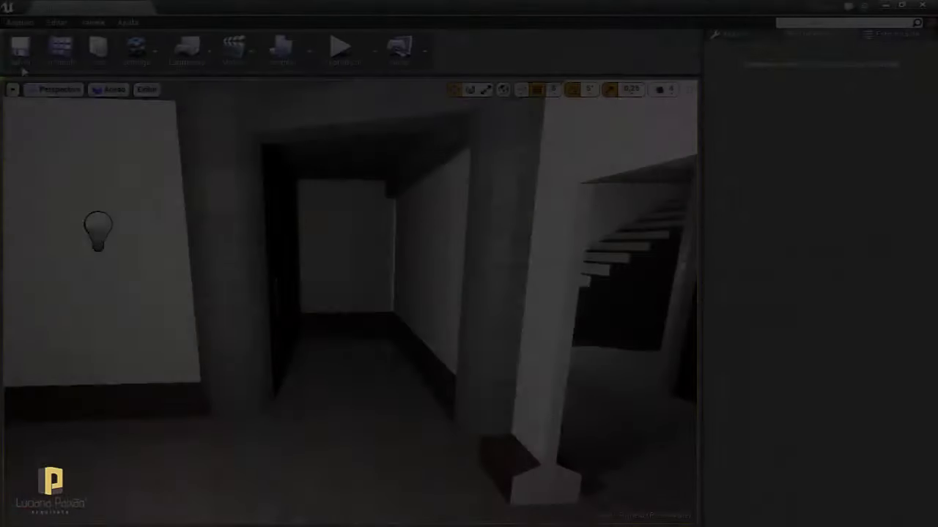
pyautogui.click(34, 63)
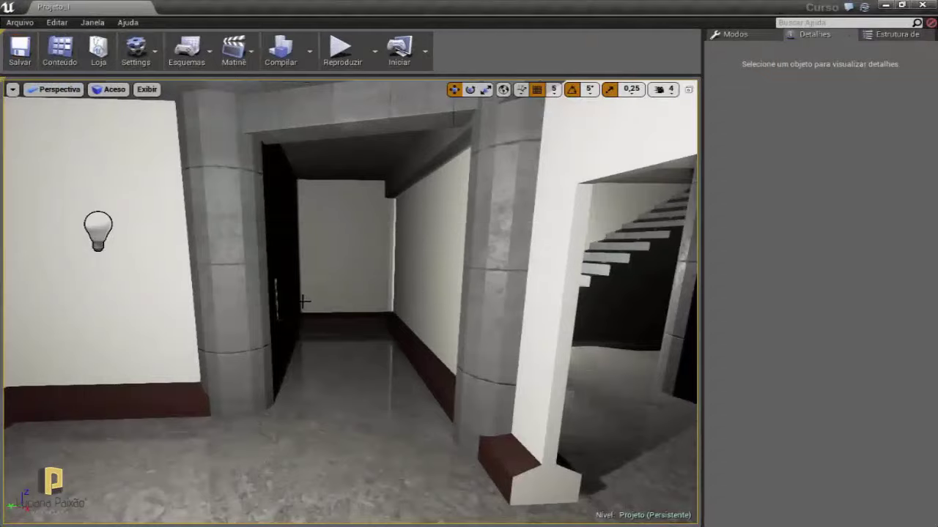
# - Close the Content Browser and select the 1000×1000×30 ceiling slab Box Pincel6
pyautogui.moveTo(352, 307); pyautogui.dragTo(396, 300, button='right')
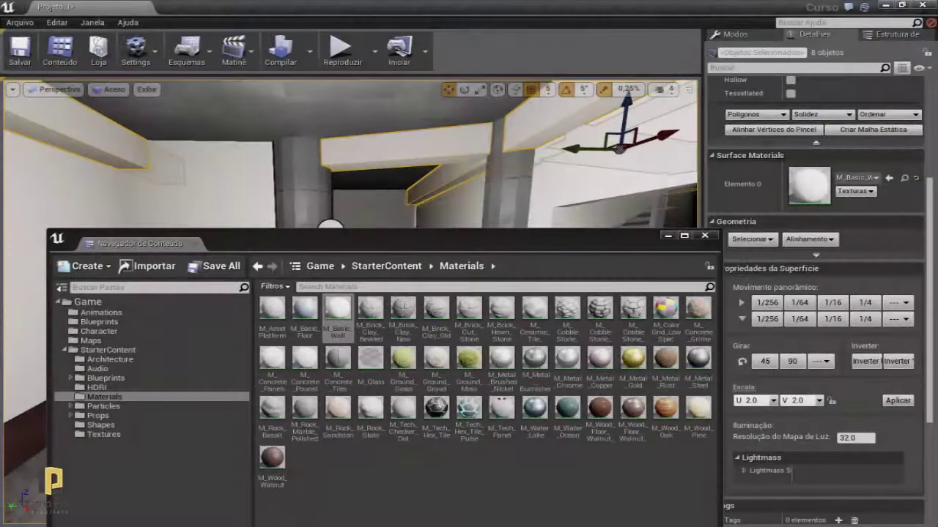
pyautogui.moveTo(267, 149); pyautogui.dragTo(191, 171, button='right')
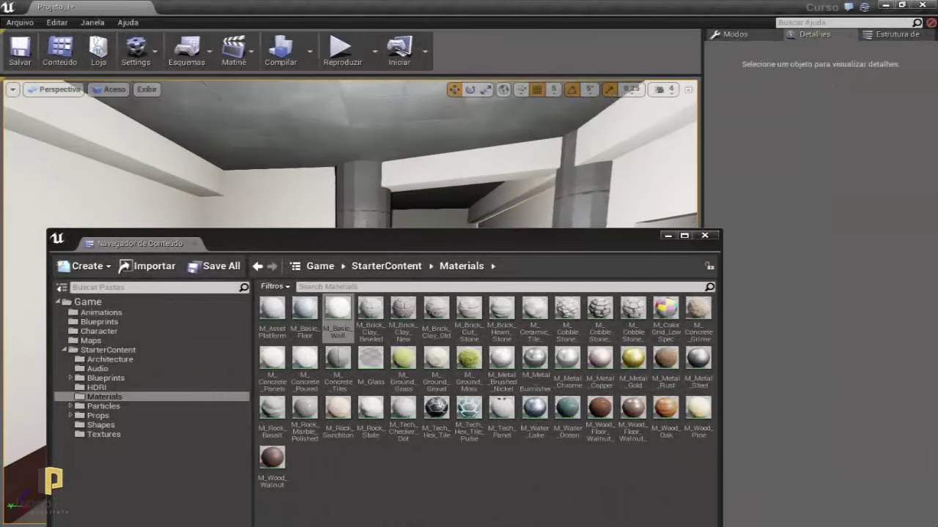
pyautogui.moveTo(440, 161); pyautogui.dragTo(508, 204, button='right')
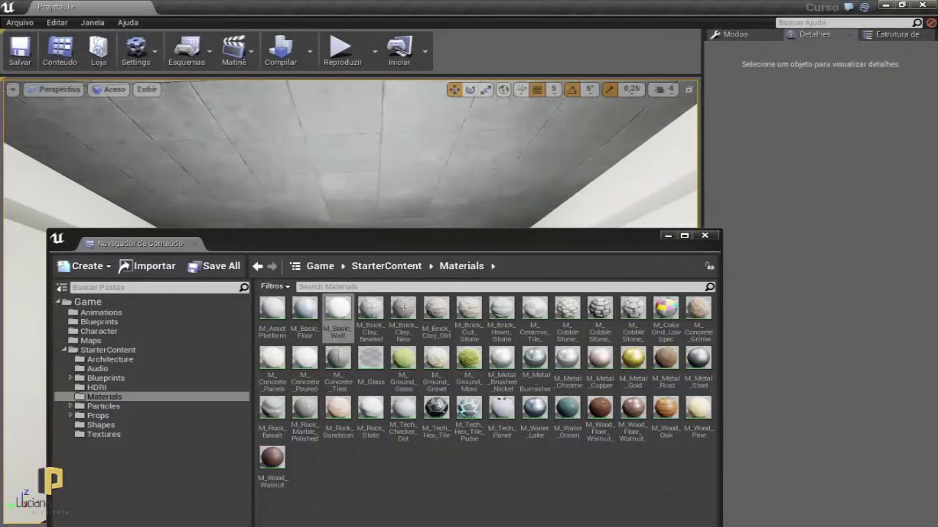
pyautogui.click(714, 238)
pyautogui.moveTo(384, 241); pyautogui.dragTo(384, 240, button='right')
pyautogui.click(384, 240)
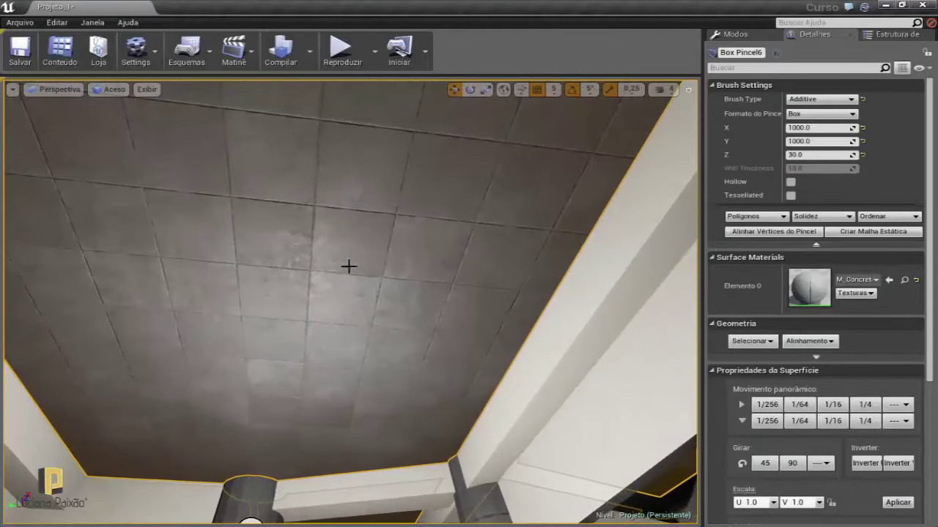
# - Apply a 3.0 scale to the ceiling concrete, pan it along V, then apply 1.5 scale
pyautogui.moveTo(315, 177); pyautogui.dragTo(315, 177, button='right')
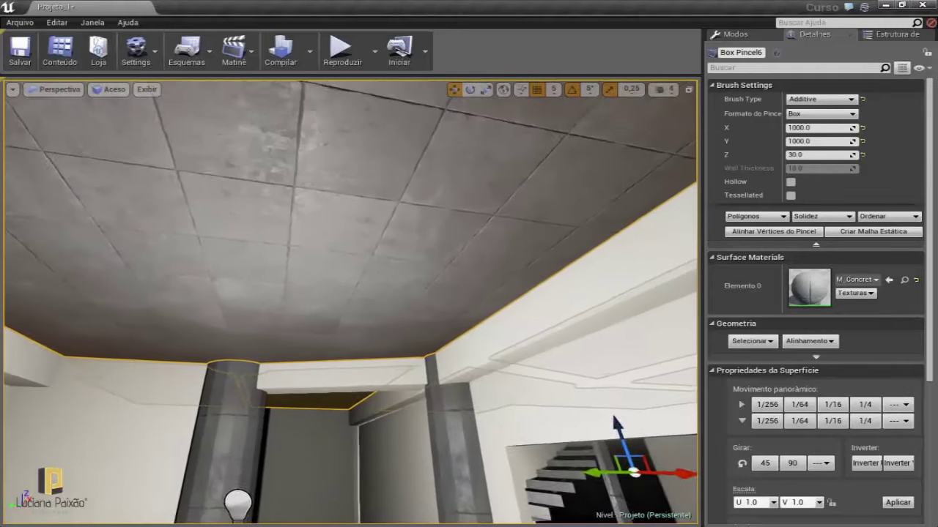
pyautogui.moveTo(386, 222); pyautogui.dragTo(386, 222, button='right')
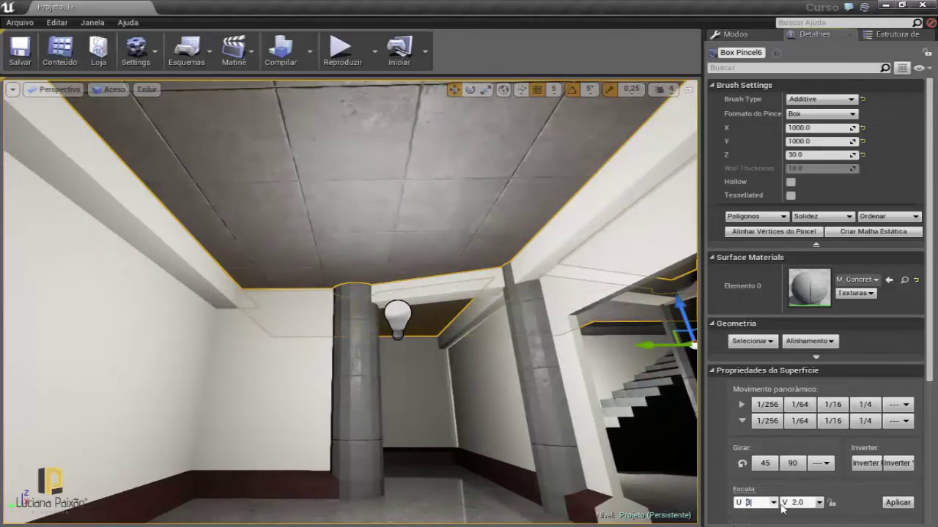
pyautogui.click(903, 502)
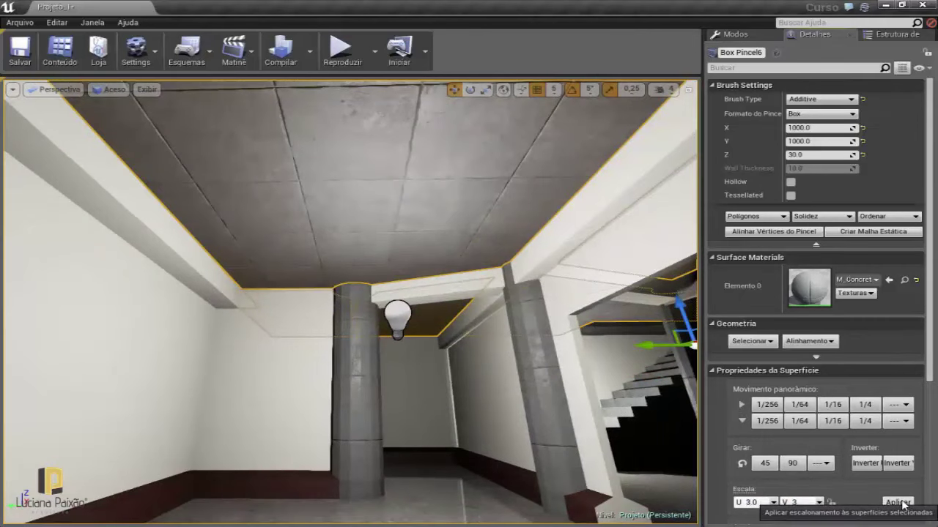
pyautogui.moveTo(454, 269); pyautogui.dragTo(455, 269, button='right')
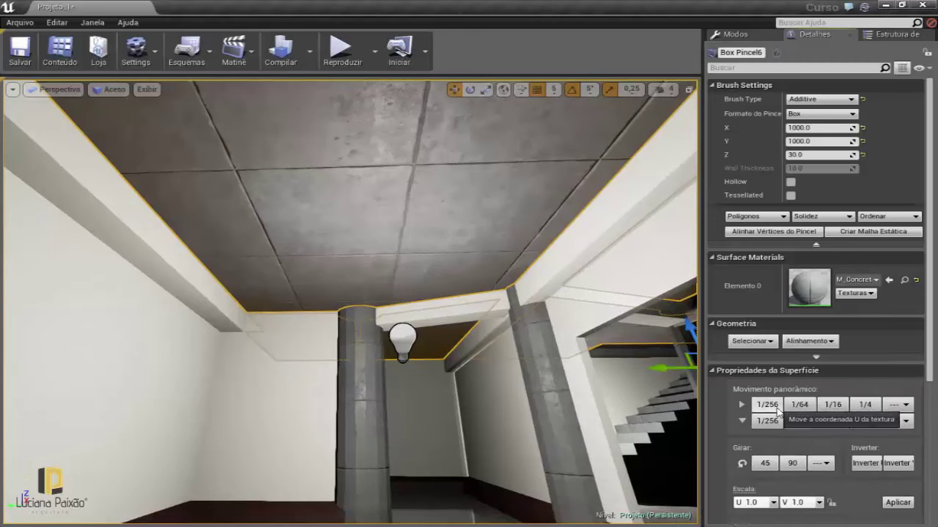
pyautogui.click(793, 428)
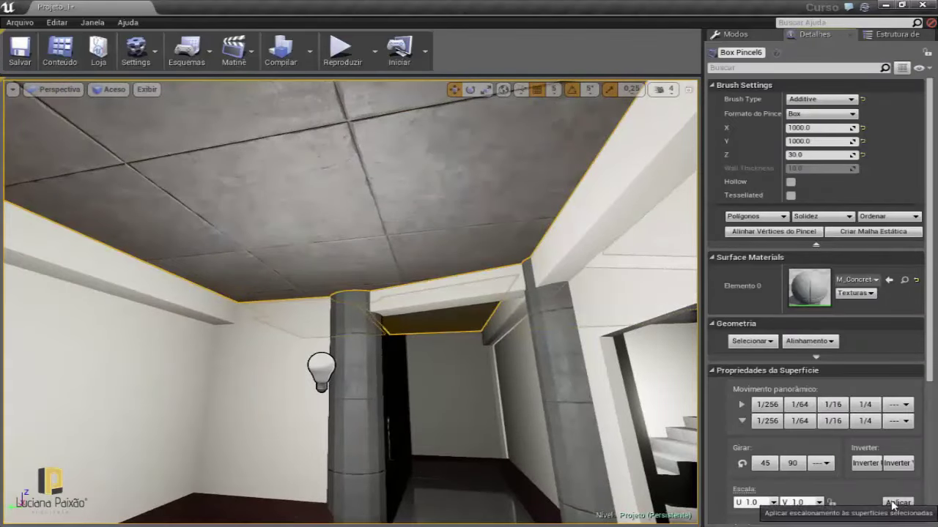
pyautogui.click(890, 503)
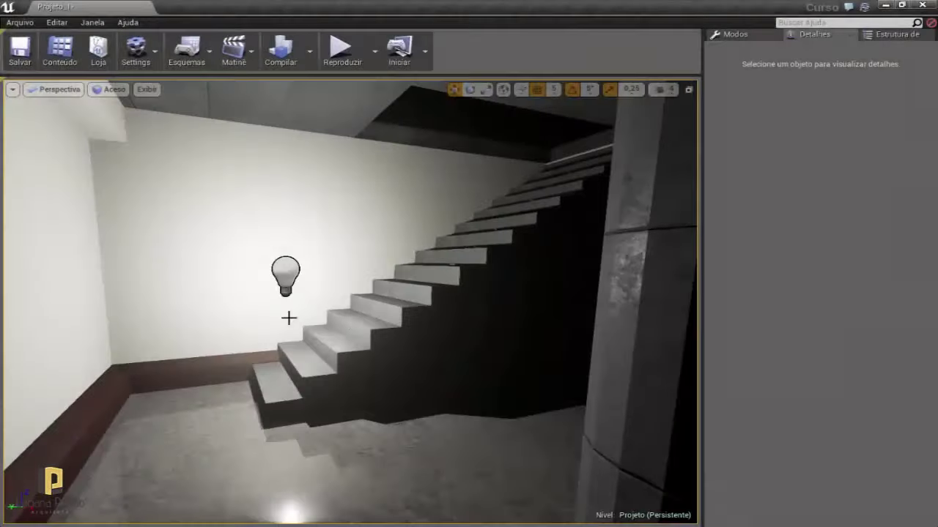
# - Select every surface of the stair brush with Shift+B and set Scale U and V to 8.0
pyautogui.click(350, 323)
pyautogui.moveTo(350, 379)
pyautogui.mouseDown(button='right')
pyautogui.moveTo(381, 379)
pyautogui.moveTo(369, 379)
pyautogui.mouseUp(button='right')
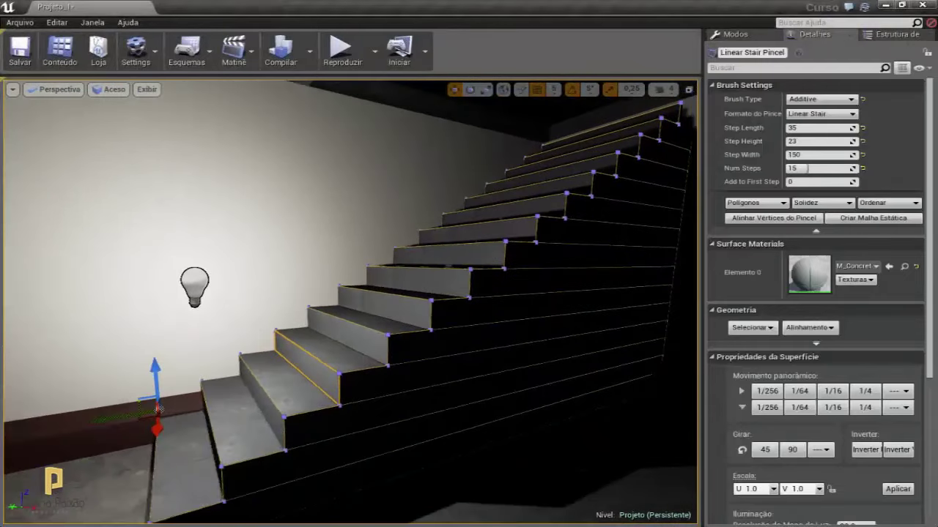
pyautogui.hotkey('shift', 'b')
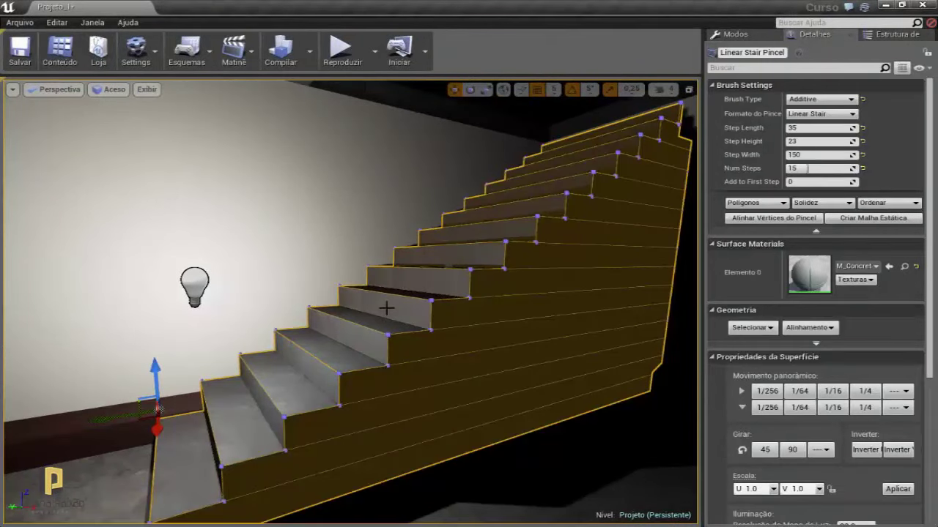
pyautogui.moveTo(386, 308); pyautogui.dragTo(370, 308, button='right')
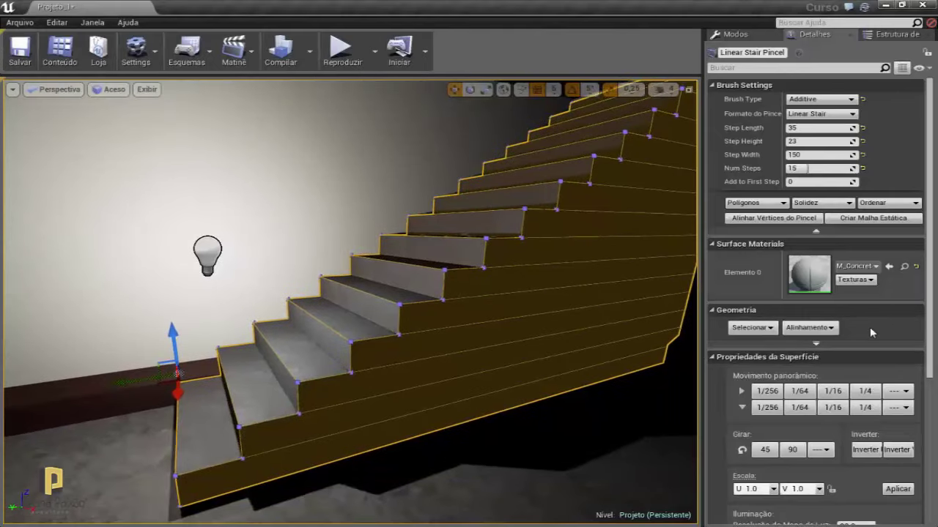
pyautogui.click(772, 489)
pyautogui.click(759, 470)
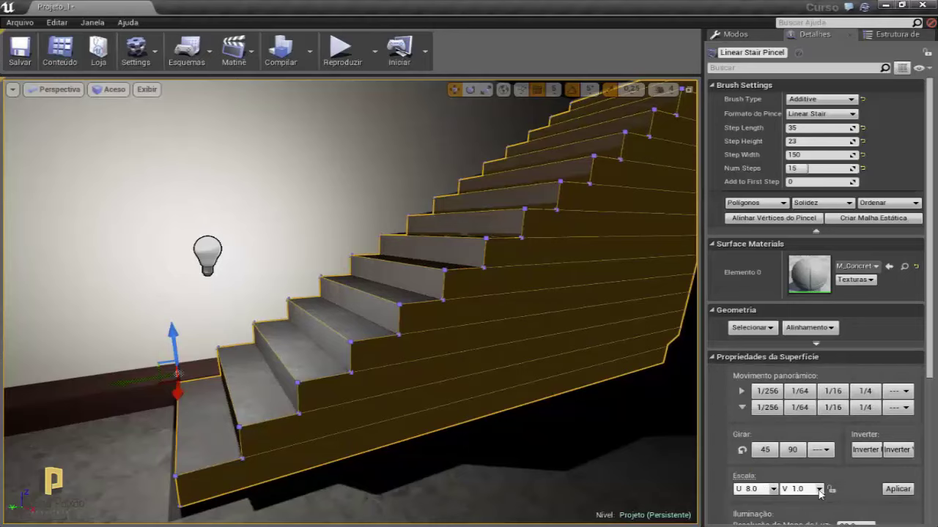
pyautogui.click(818, 489)
pyautogui.click(796, 470)
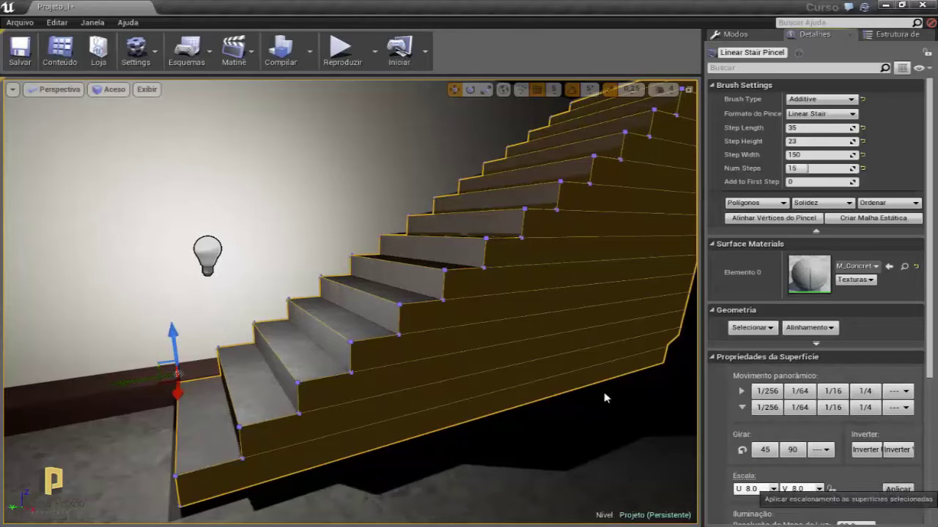
pyautogui.moveTo(505, 364); pyautogui.dragTo(469, 364, button='right')
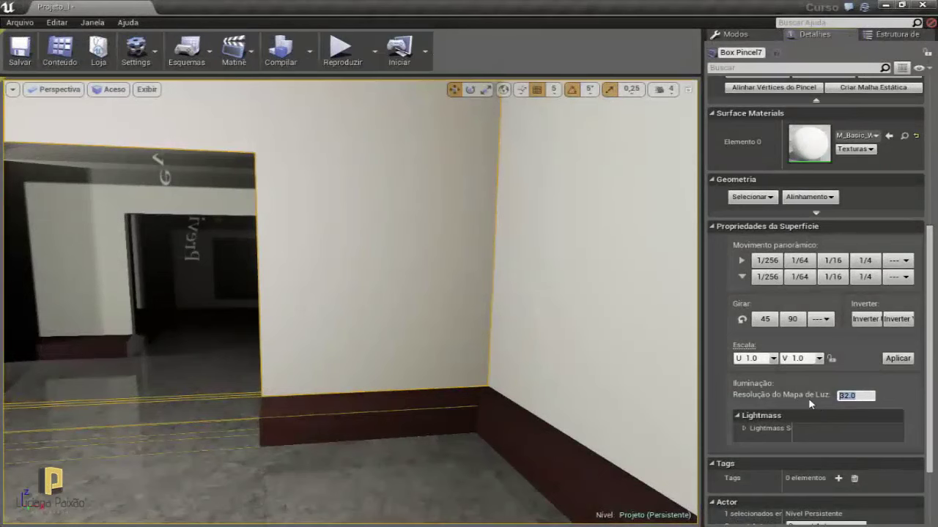
pyautogui.moveTo(421, 319); pyautogui.dragTo(422, 319, button='right')
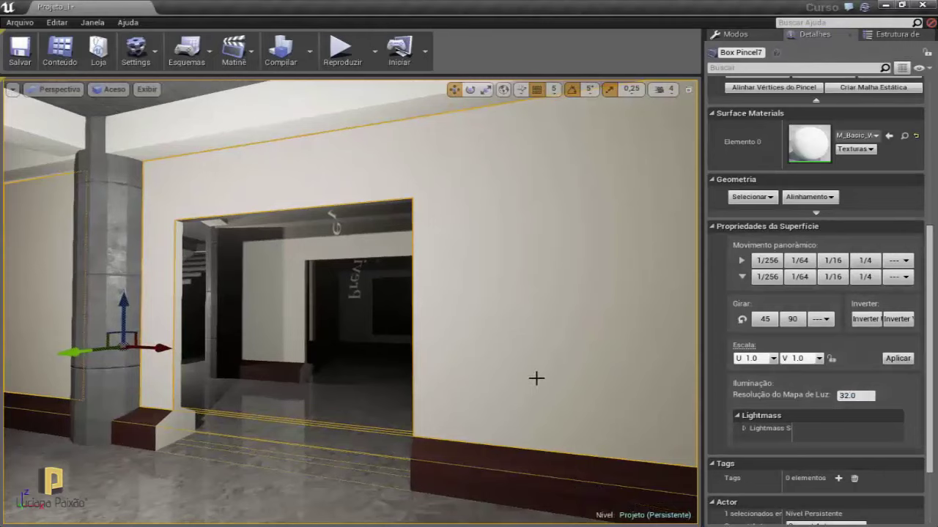
pyautogui.moveTo(536, 378); pyautogui.dragTo(548, 364, button='right')
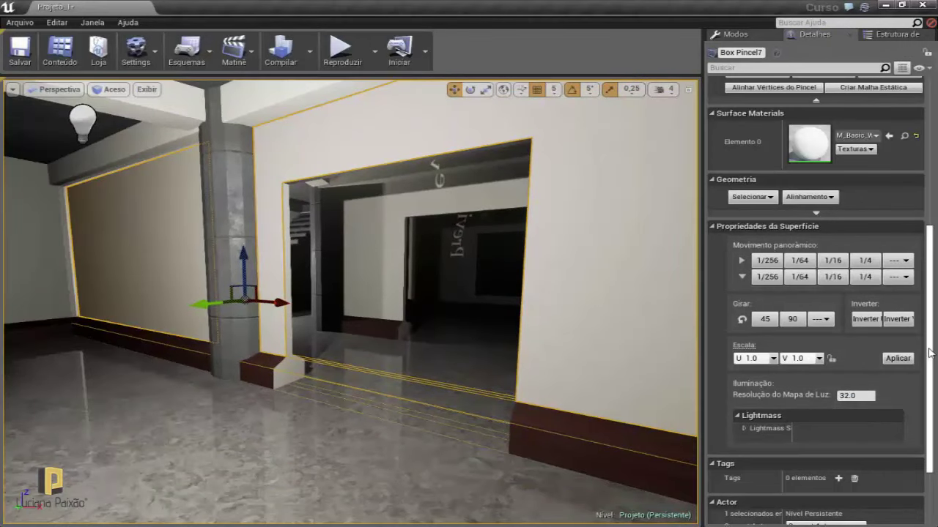
pyautogui.scroll(-3, 929, 353)
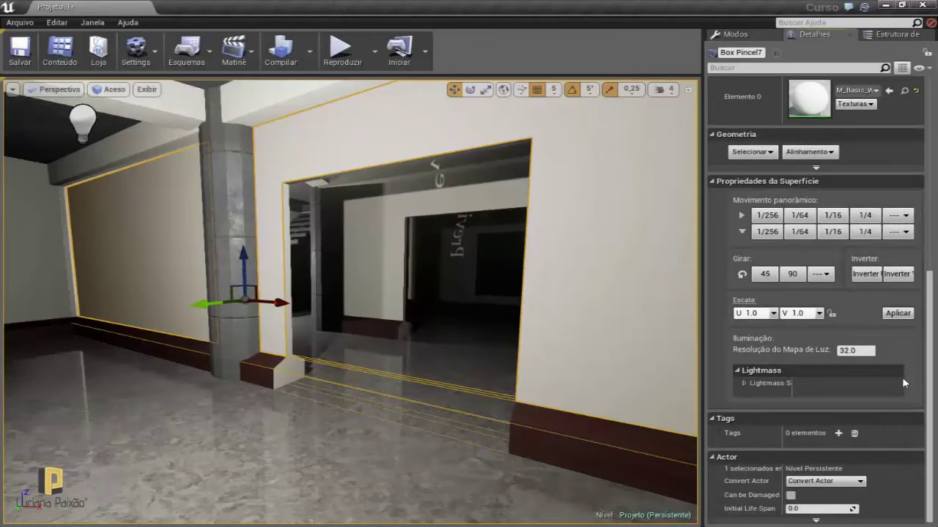
pyautogui.moveTo(350, 301); pyautogui.dragTo(350, 302, button='right')
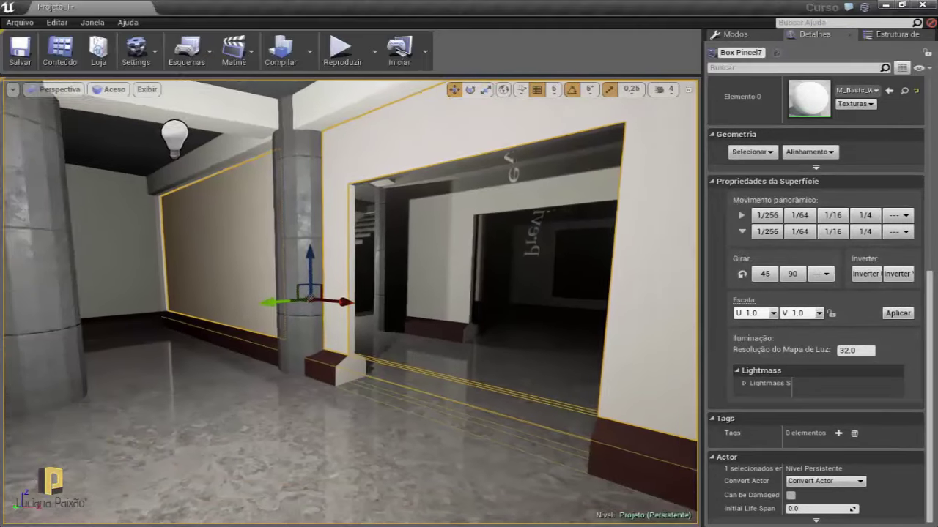
pyautogui.moveTo(314, 433); pyautogui.dragTo(320, 438, button='right')
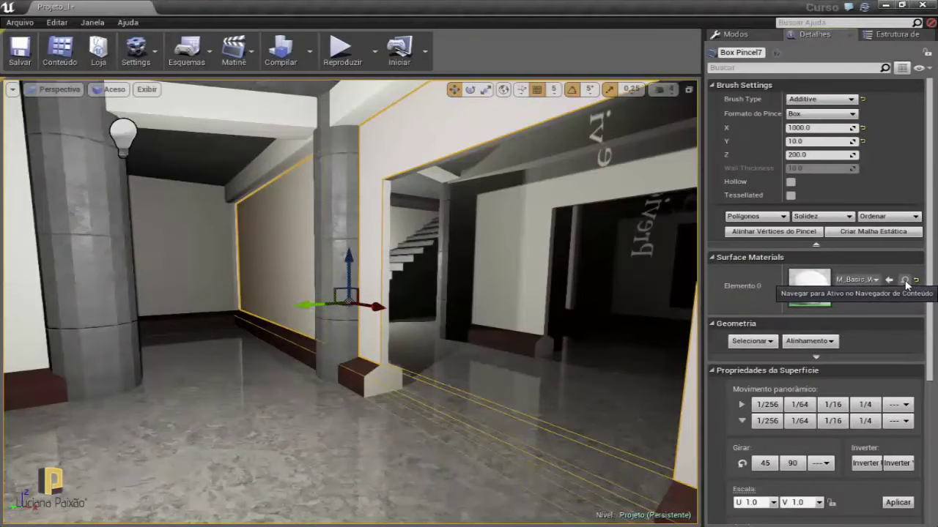
pyautogui.click(904, 281)
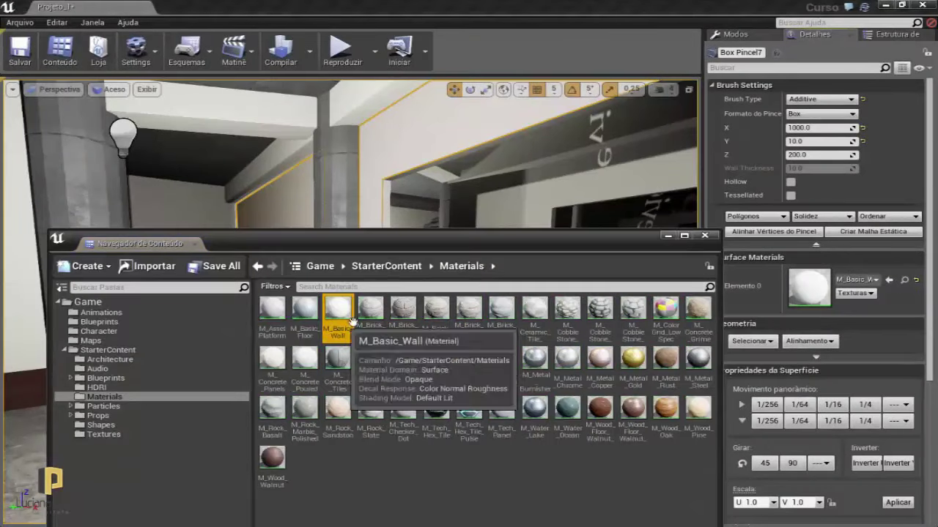
pyautogui.click(705, 236)
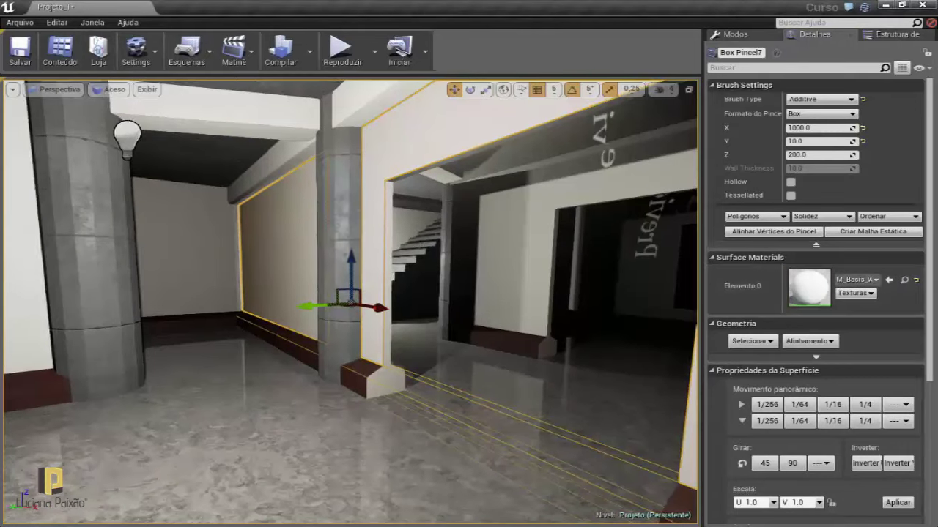
pyautogui.moveTo(478, 312); pyautogui.dragTo(395, 260, button='right')
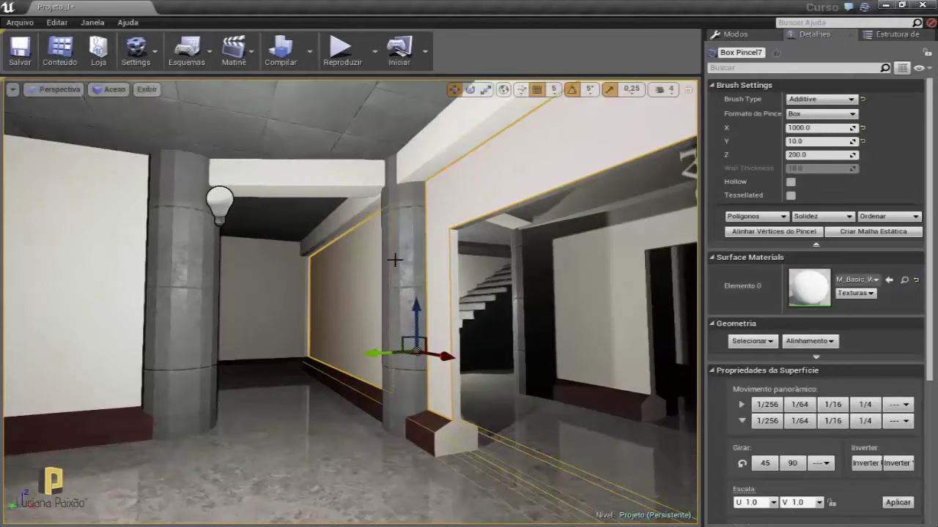
pyautogui.click(816, 358)
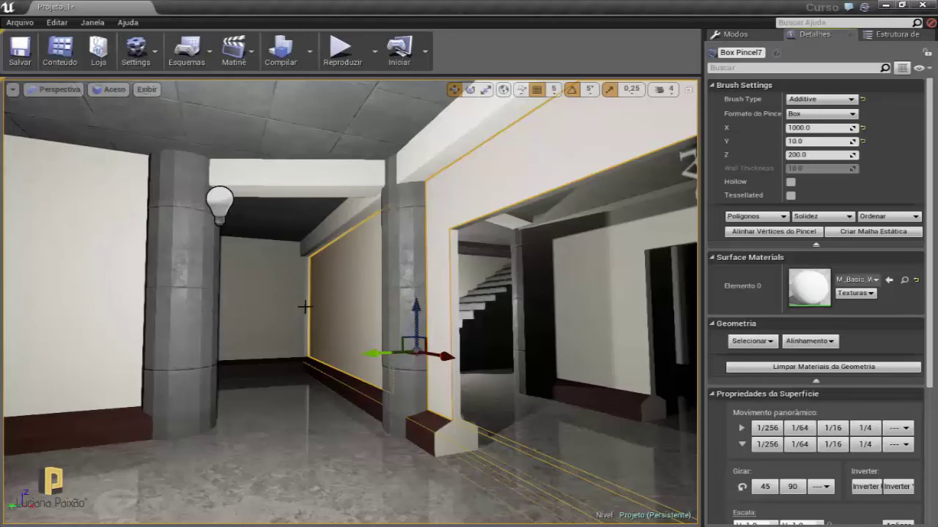
pyautogui.moveTo(267, 328); pyautogui.dragTo(260, 293)
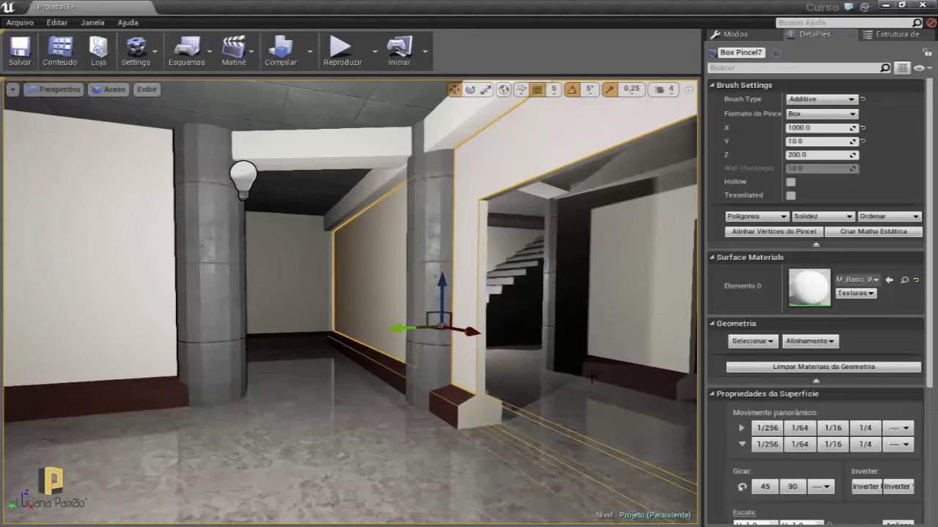
pyautogui.click(769, 341)
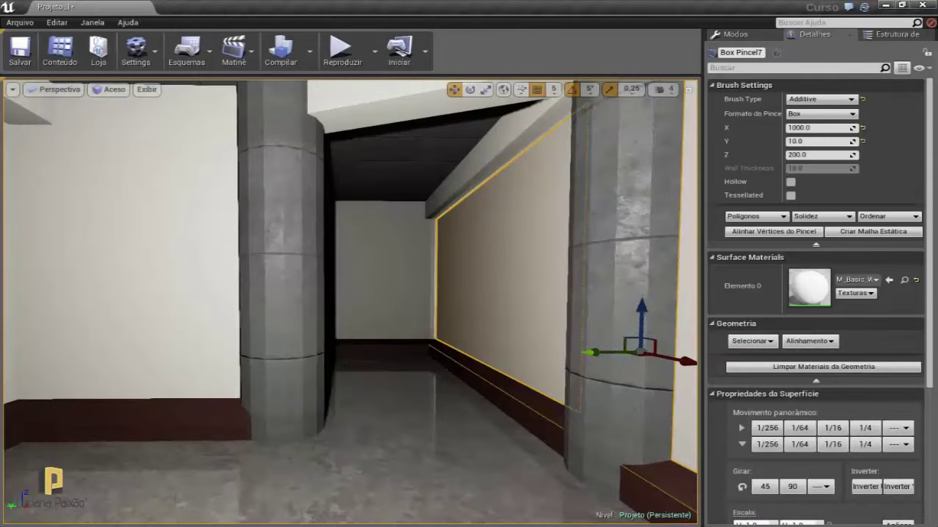
pyautogui.click(276, 371)
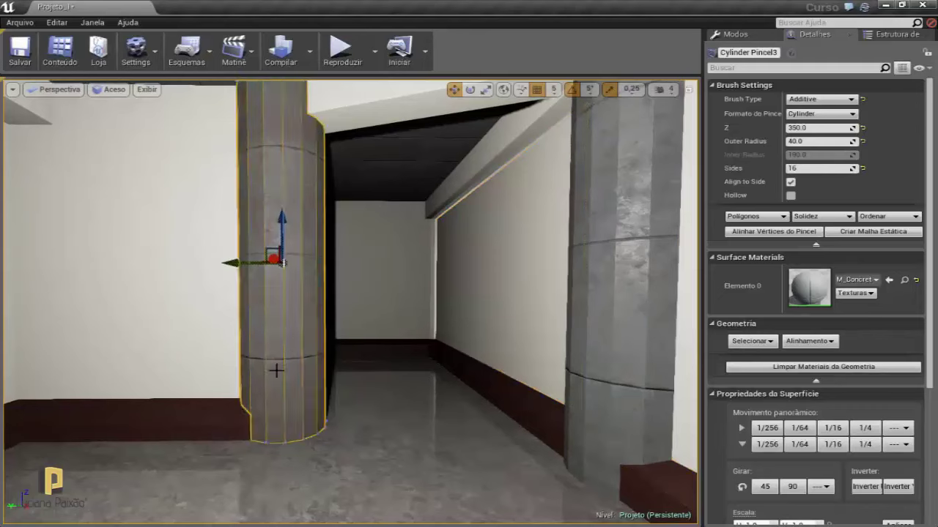
pyautogui.click(752, 341)
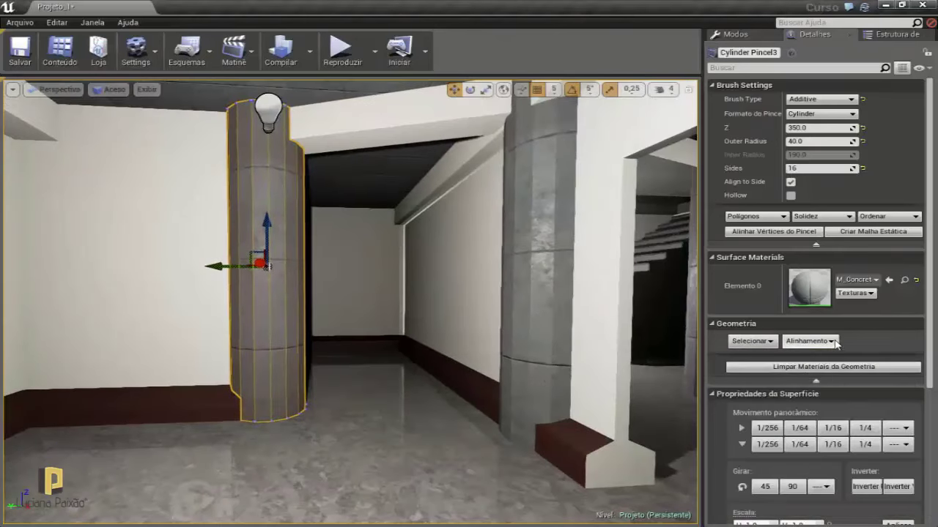
pyautogui.click(834, 341)
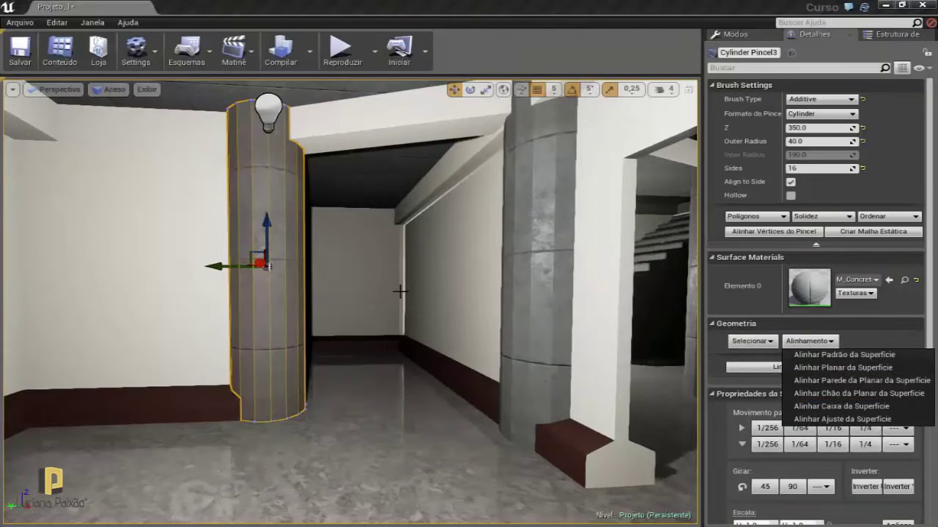
pyautogui.moveTo(344, 410); pyautogui.dragTo(331, 369)
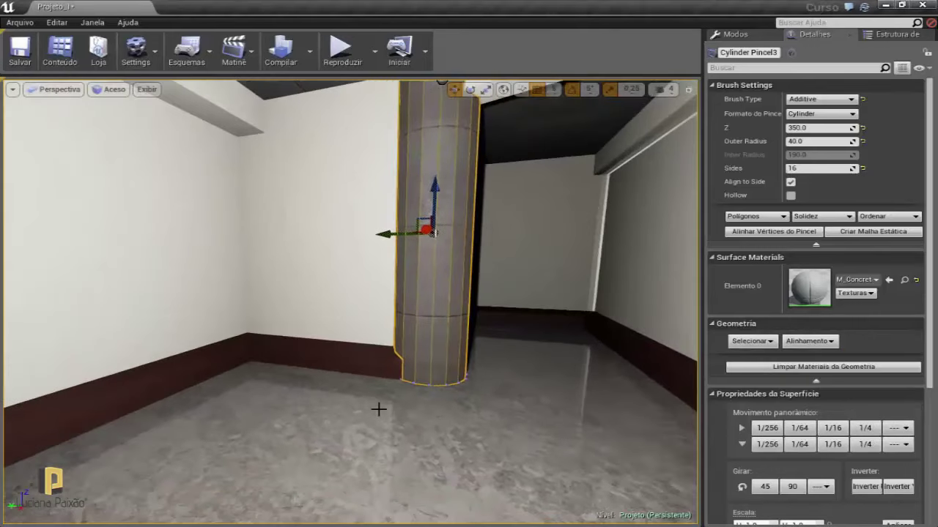
pyautogui.moveTo(379, 409)
pyautogui.mouseDown()
pyautogui.moveTo(422, 388)
pyautogui.moveTo(398, 368)
pyautogui.mouseUp()
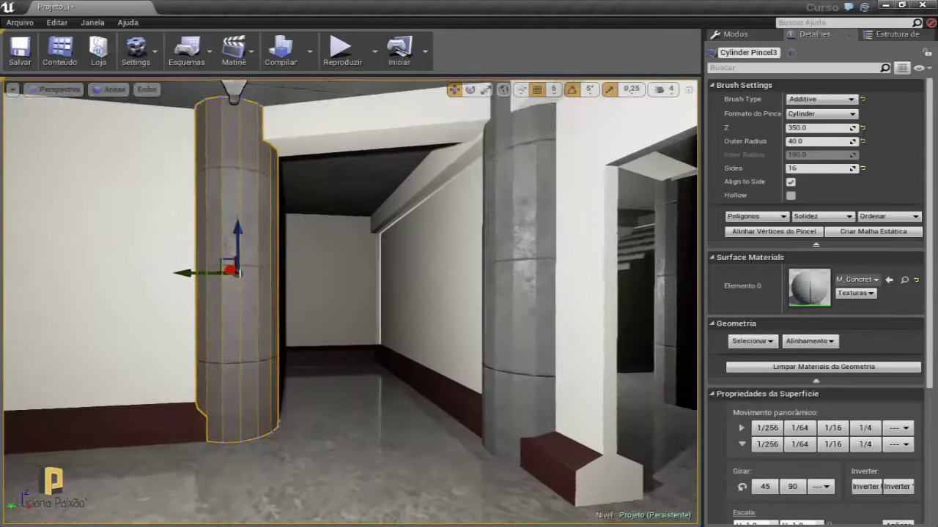
pyautogui.moveTo(360, 344); pyautogui.dragTo(361, 329)
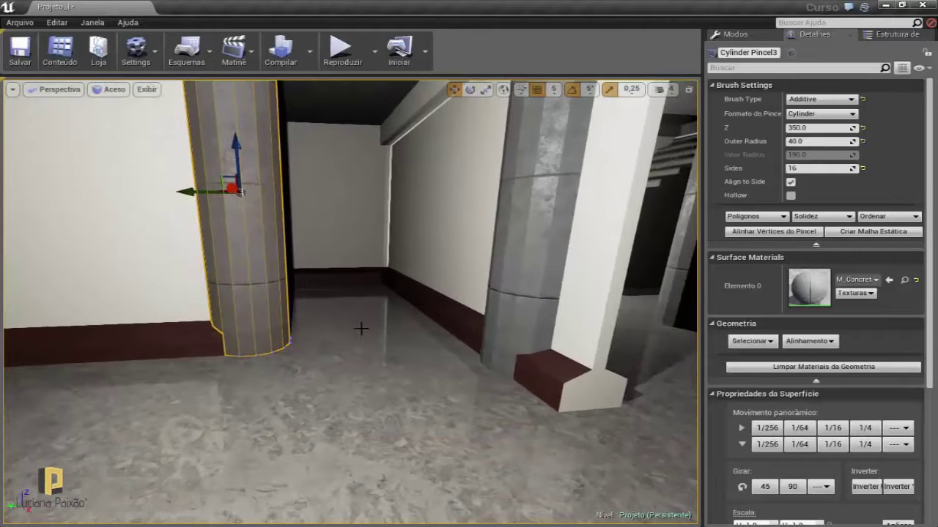
pyautogui.moveTo(385, 371); pyautogui.dragTo(407, 370)
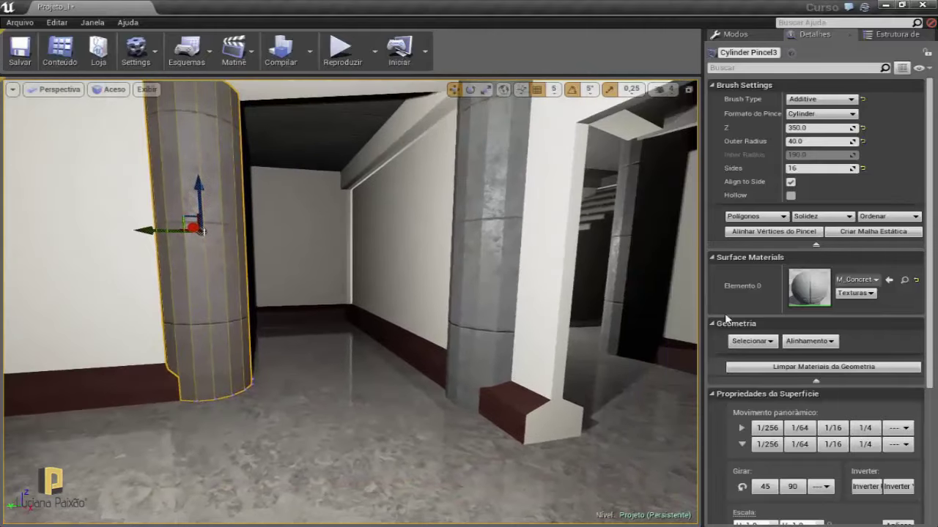
pyautogui.scroll(-3, 813, 293)
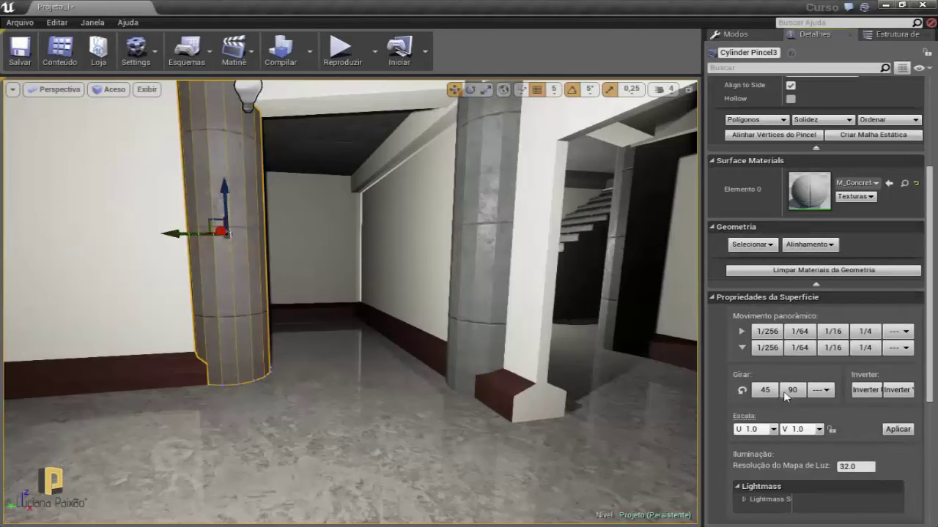
pyautogui.scroll(3, 507, 353)
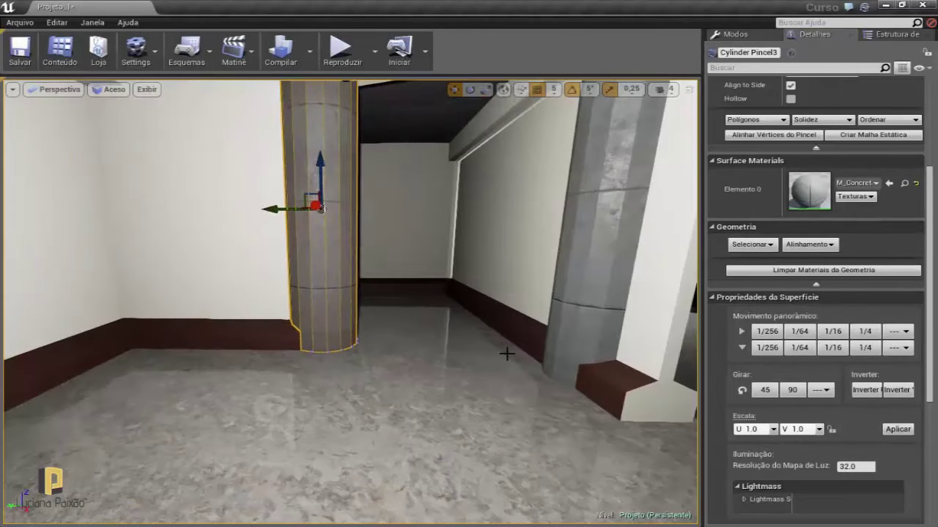
pyautogui.moveTo(381, 348)
pyautogui.mouseDown()
pyautogui.moveTo(381, 359)
pyautogui.moveTo(381, 349)
pyautogui.mouseUp()
pyautogui.press('Escape')
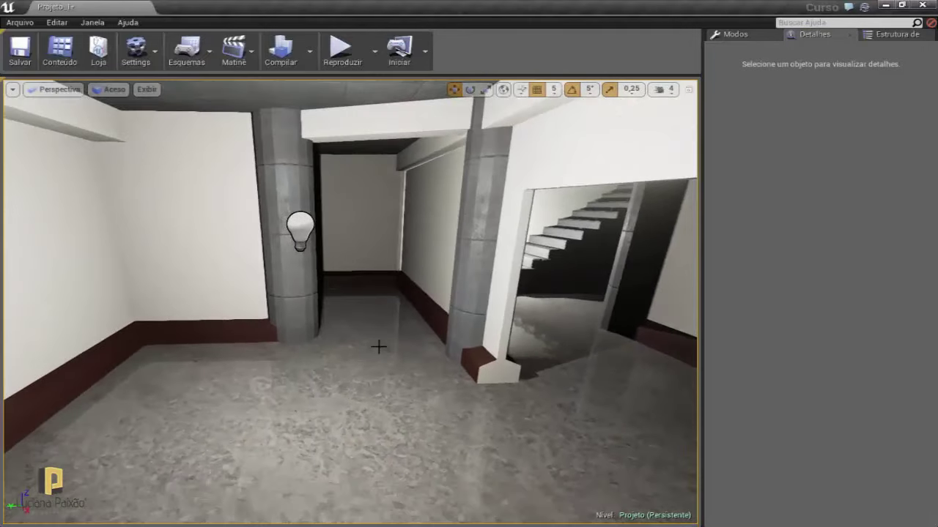
pyautogui.moveTo(381, 346); pyautogui.dragTo(275, 300, button='right')
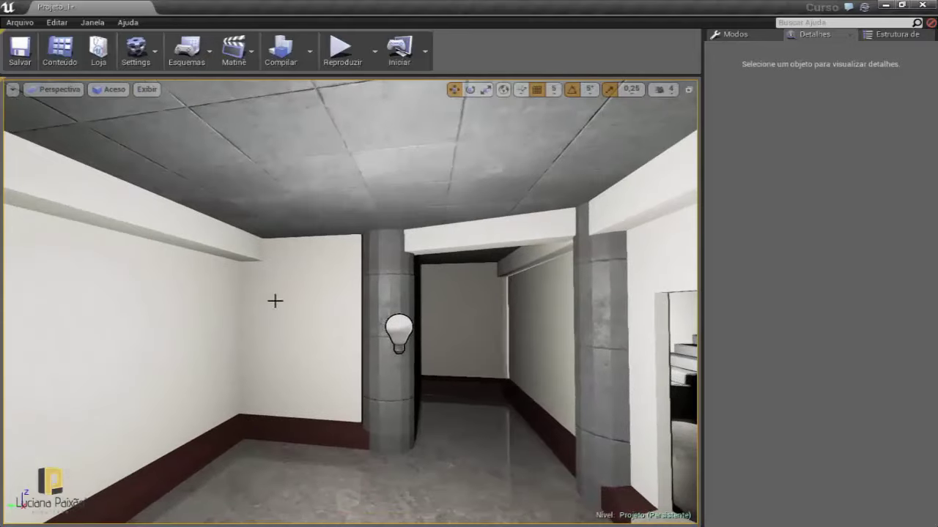
pyautogui.moveTo(424, 270); pyautogui.dragTo(467, 213, button='right')
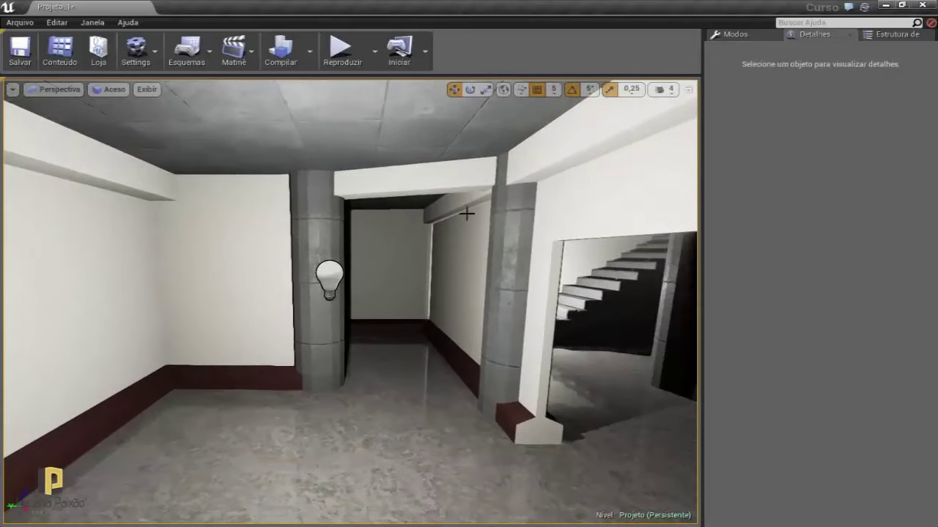
pyautogui.moveTo(326, 312); pyautogui.dragTo(327, 312, button='right')
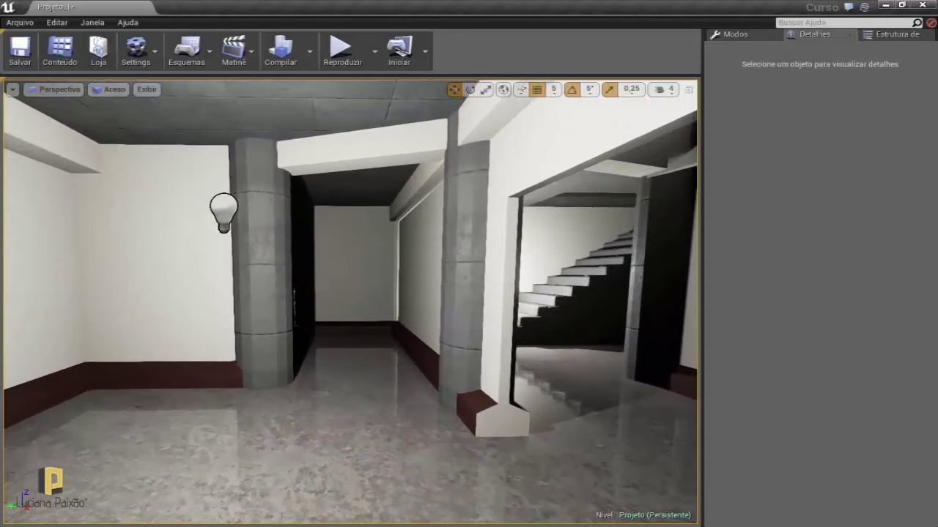
pyautogui.moveTo(326, 312); pyautogui.dragTo(326, 312, button='right')
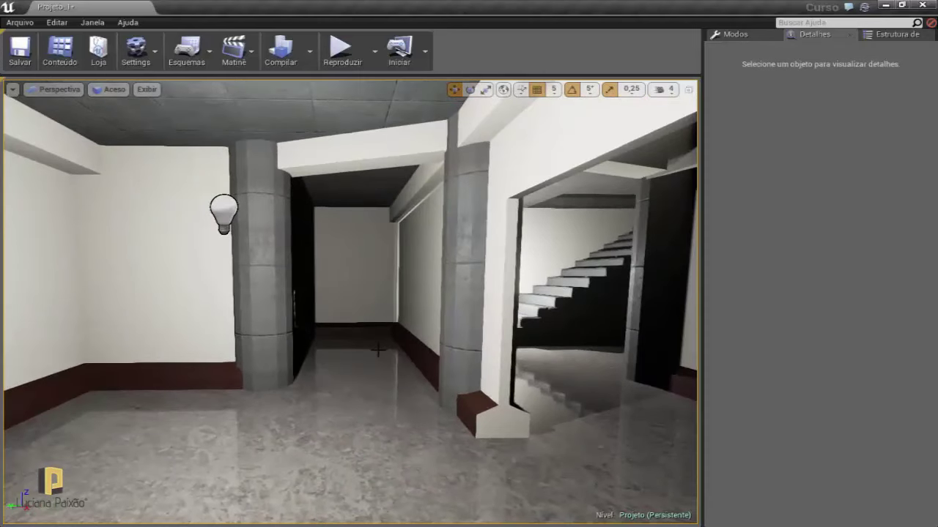
pyautogui.moveTo(377, 350); pyautogui.dragTo(371, 355, button='right')
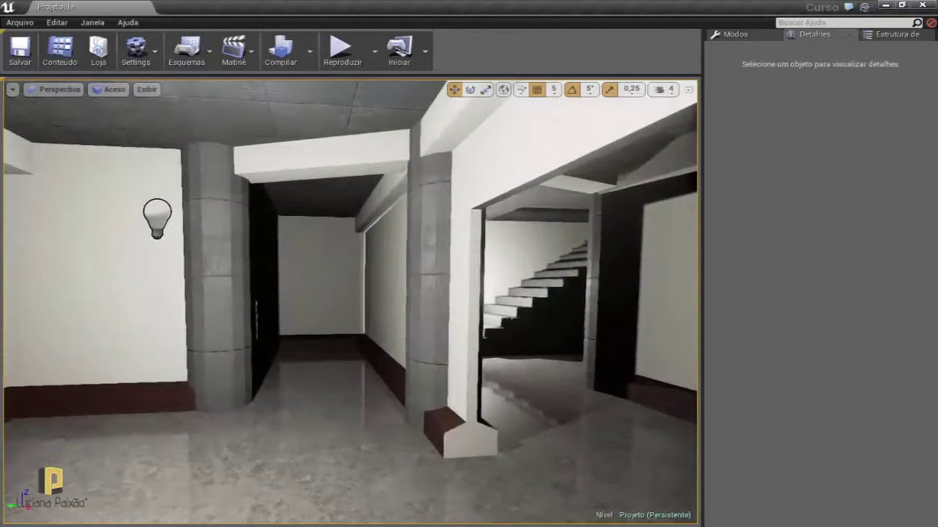
pyautogui.moveTo(306, 393); pyautogui.dragTo(241, 393, button='right')
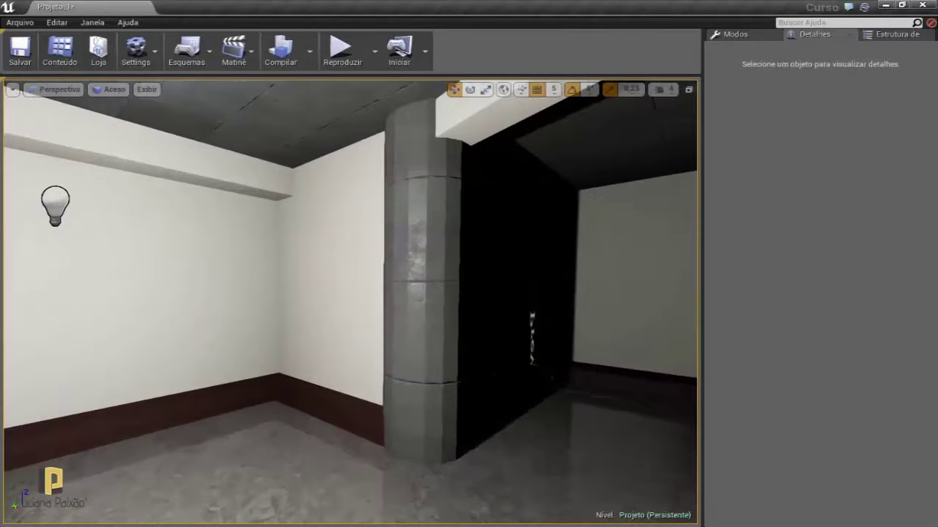
pyautogui.moveTo(393, 375)
pyautogui.mouseDown(button='right')
pyautogui.moveTo(377, 383)
pyautogui.moveTo(406, 372)
pyautogui.mouseUp(button='right')
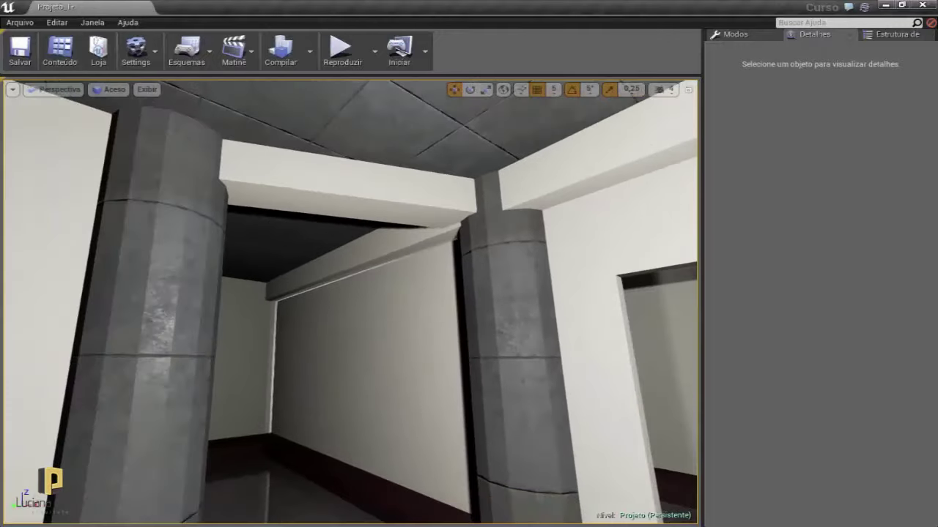
pyautogui.moveTo(336, 388); pyautogui.dragTo(336, 389, button='right')
pyautogui.moveTo(410, 299); pyautogui.dragTo(411, 299, button='right')
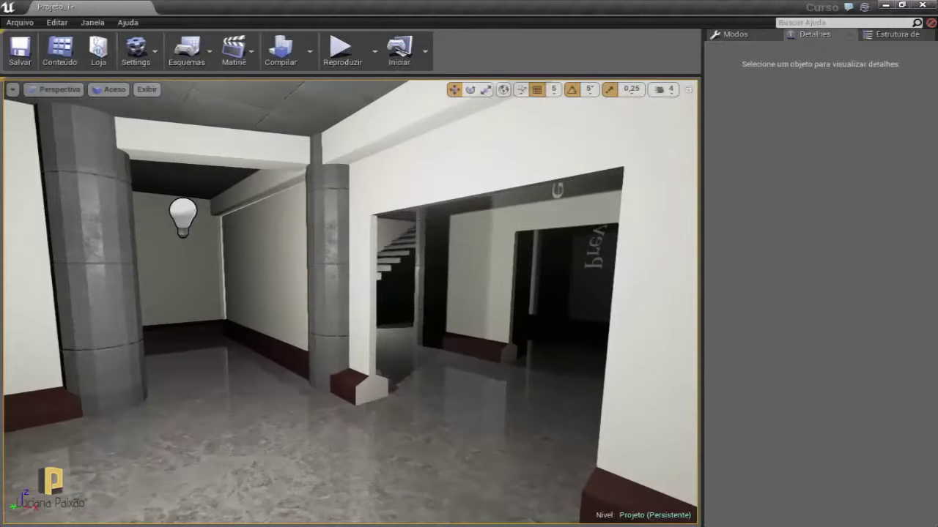
pyautogui.click(304, 150)
pyautogui.moveTo(266, 235); pyautogui.dragTo(266, 235, button='right')
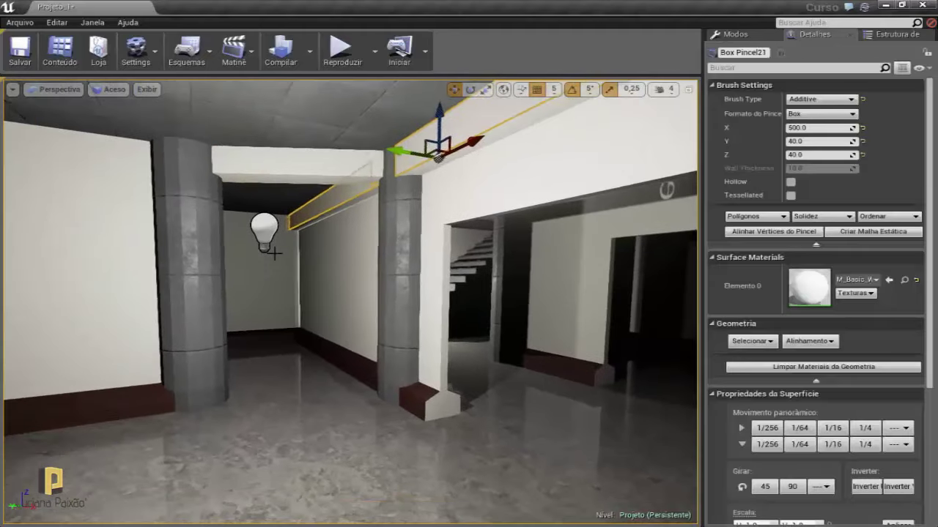
pyautogui.press('Escape')
pyautogui.moveTo(320, 295); pyautogui.dragTo(320, 295, button='right')
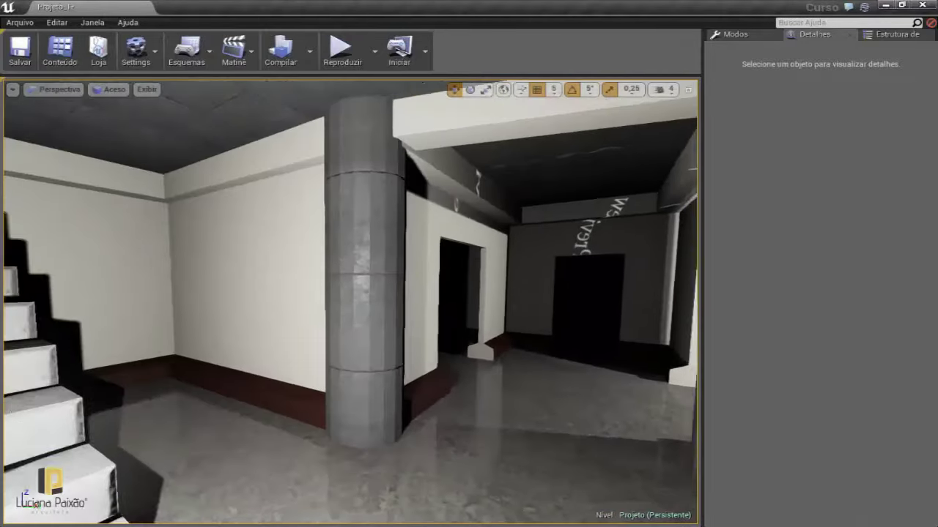
pyautogui.moveTo(330, 241)
pyautogui.mouseDown(button='right')
pyautogui.moveTo(322, 250)
pyautogui.moveTo(352, 265)
pyautogui.mouseUp(button='right')
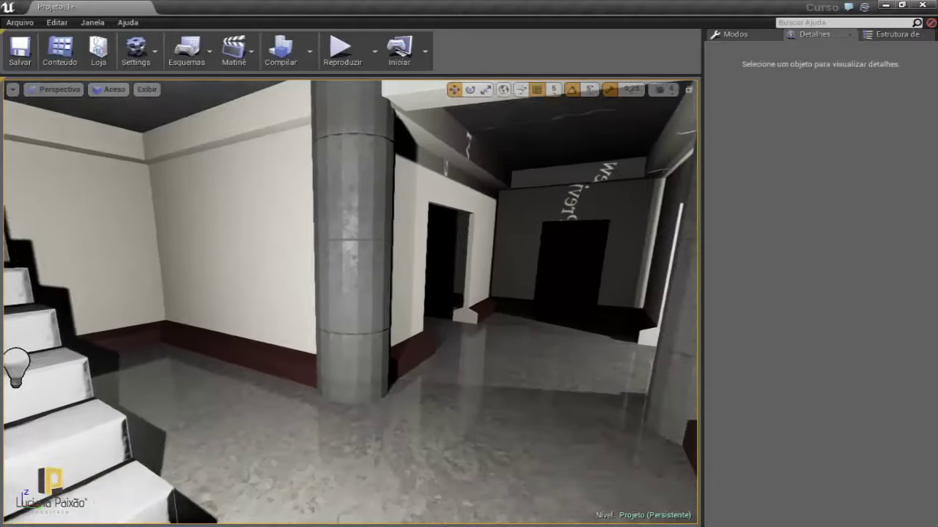
pyautogui.moveTo(277, 294); pyautogui.dragTo(277, 294, button='right')
pyautogui.click(277, 295)
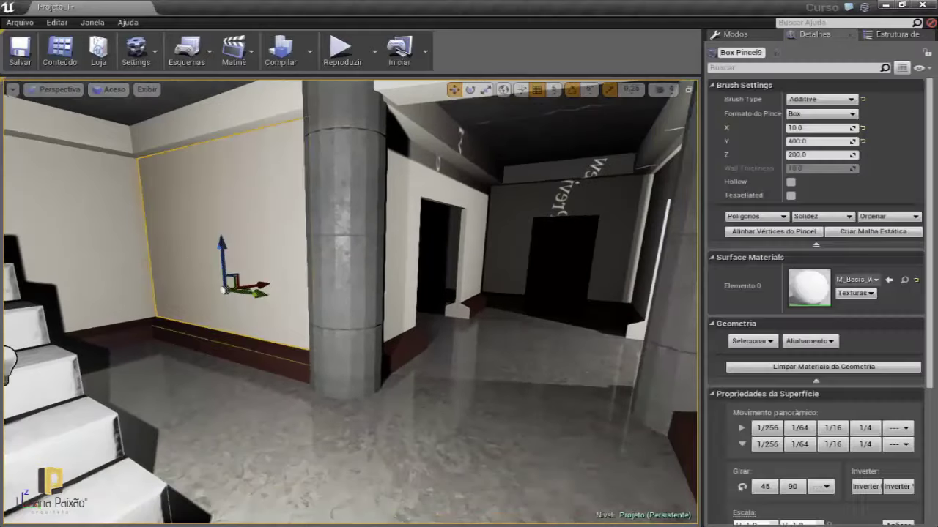
pyautogui.click(334, 317)
pyautogui.moveTo(334, 318); pyautogui.dragTo(334, 318, button='right')
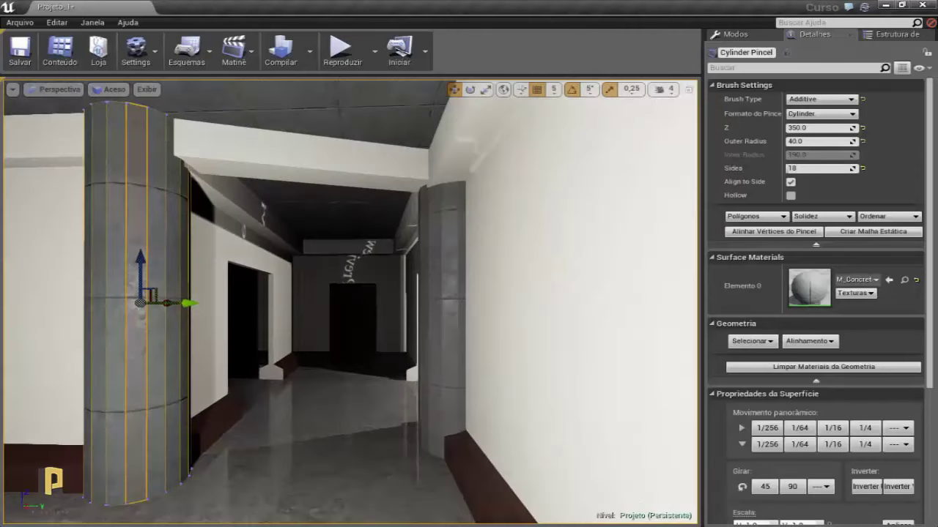
pyautogui.moveTo(266, 217); pyautogui.dragTo(265, 217, button='right')
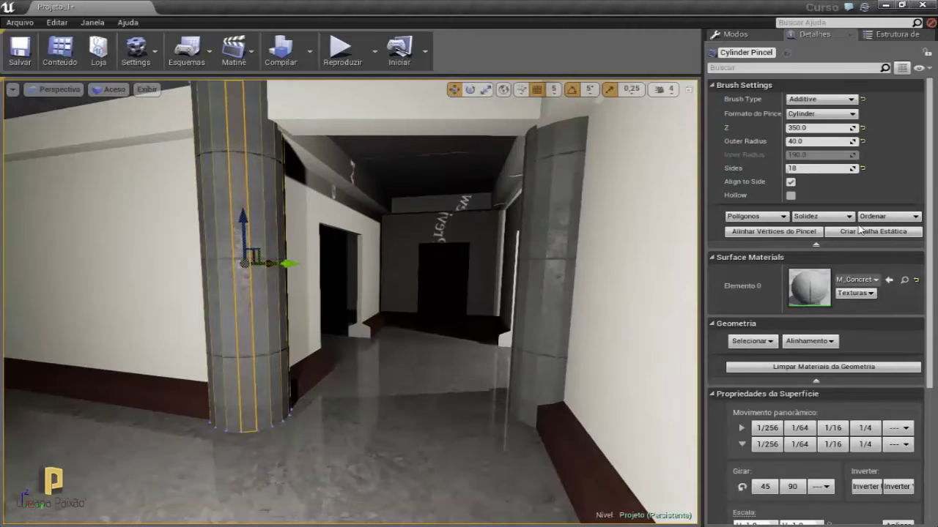
pyautogui.moveTo(330, 361); pyautogui.dragTo(329, 361, button='right')
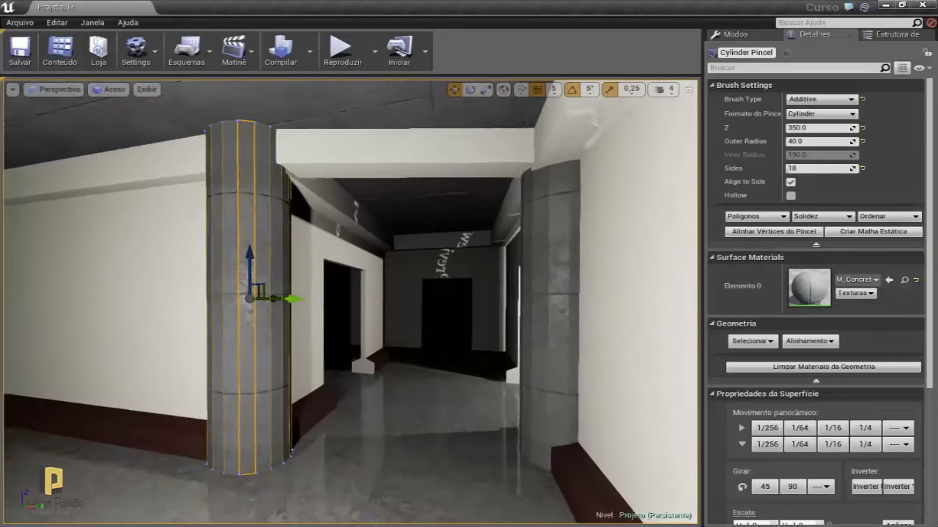
pyautogui.press('Escape')
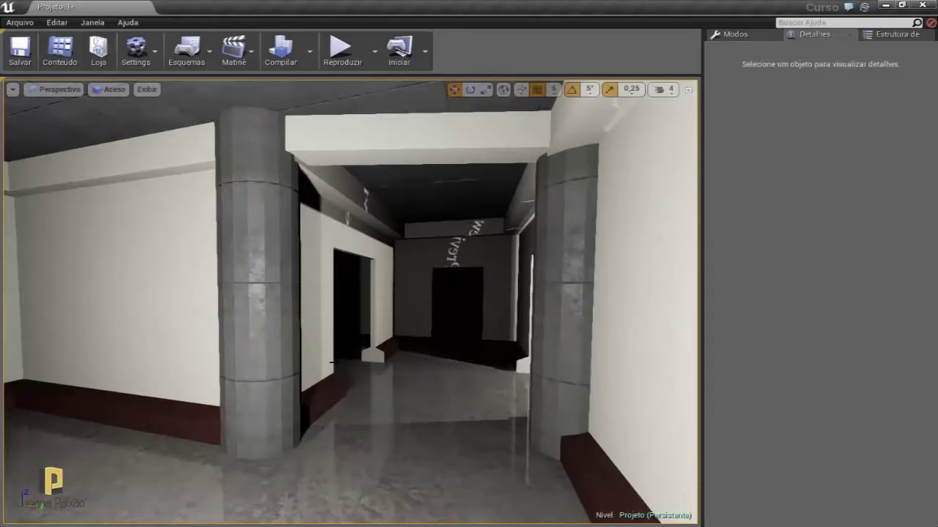
pyautogui.moveTo(394, 393); pyautogui.dragTo(394, 392, button='right')
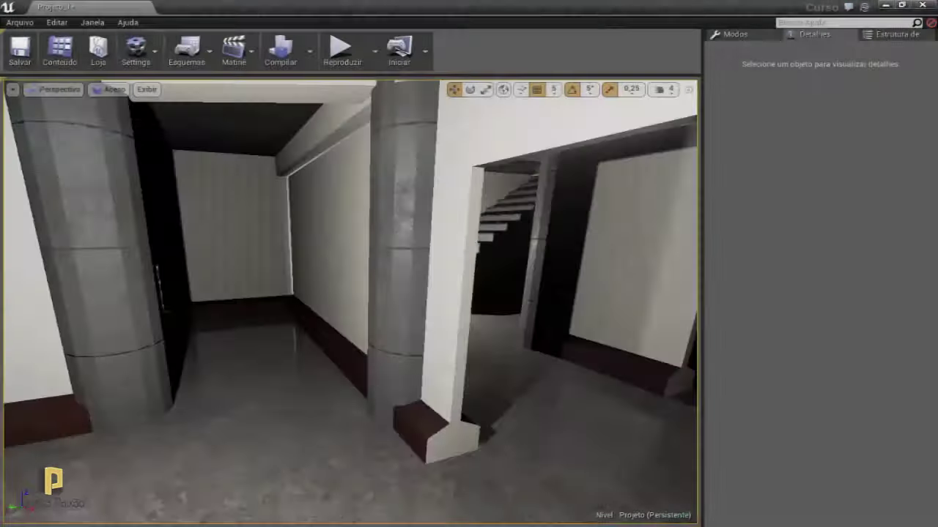
pyautogui.moveTo(394, 392); pyautogui.dragTo(394, 392, button='right')
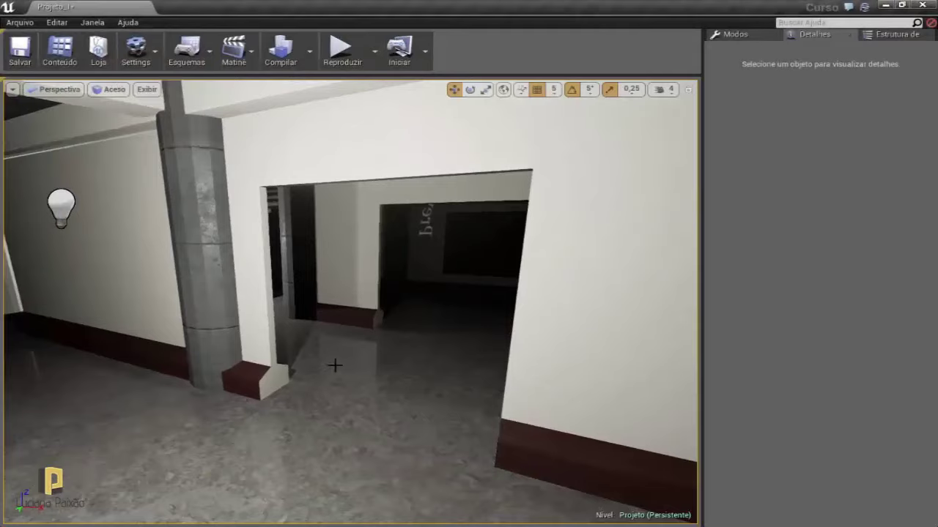
pyautogui.moveTo(334, 364); pyautogui.dragTo(358, 379, button='right')
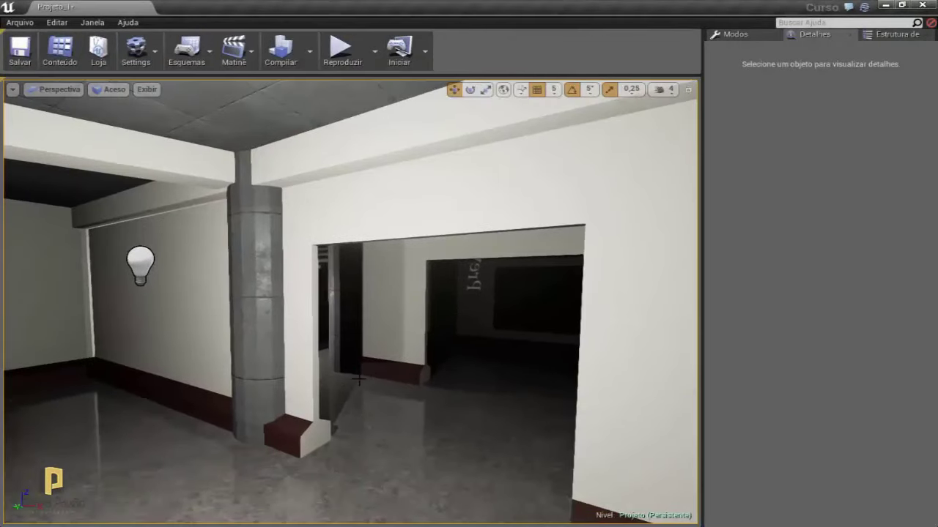
pyautogui.moveTo(422, 341); pyautogui.dragTo(421, 341, button='right')
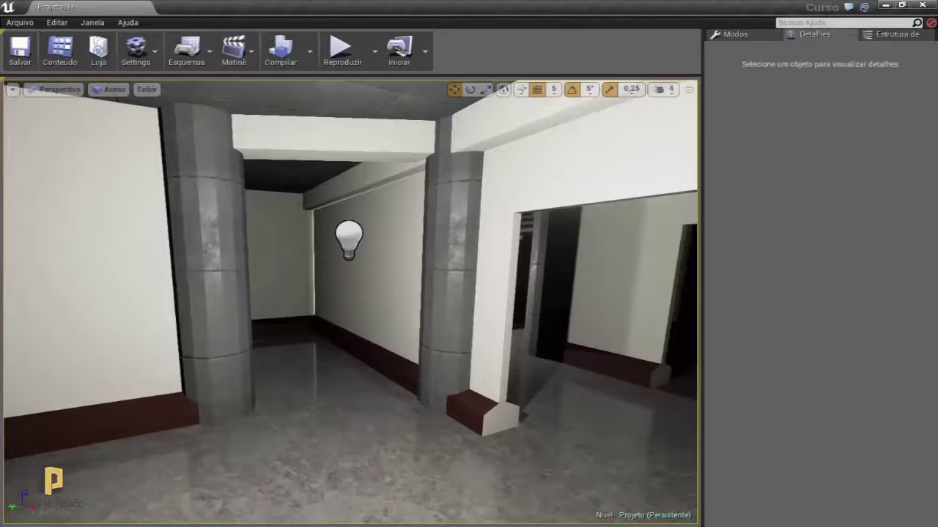
pyautogui.moveTo(348, 330); pyautogui.dragTo(349, 329, button='right')
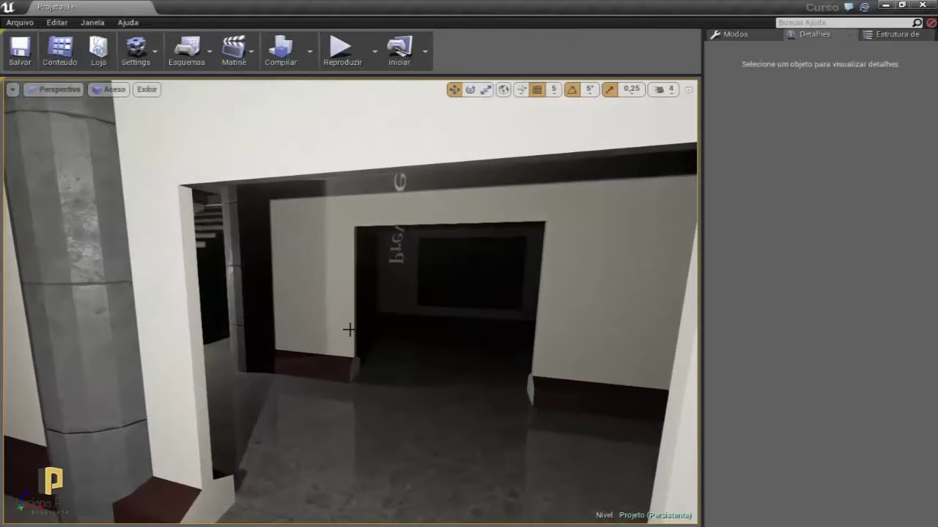
pyautogui.moveTo(430, 411); pyautogui.dragTo(431, 412, button='right')
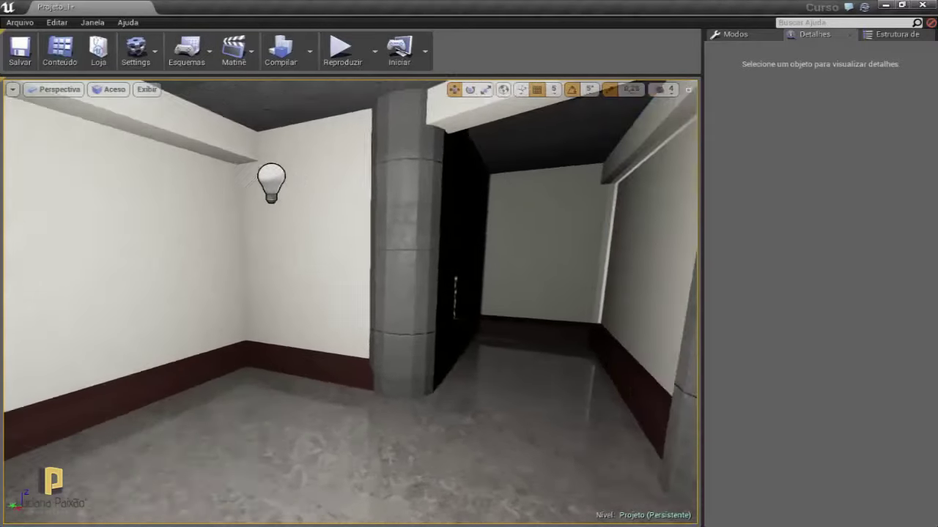
pyautogui.moveTo(350, 301); pyautogui.dragTo(350, 301, button='right')
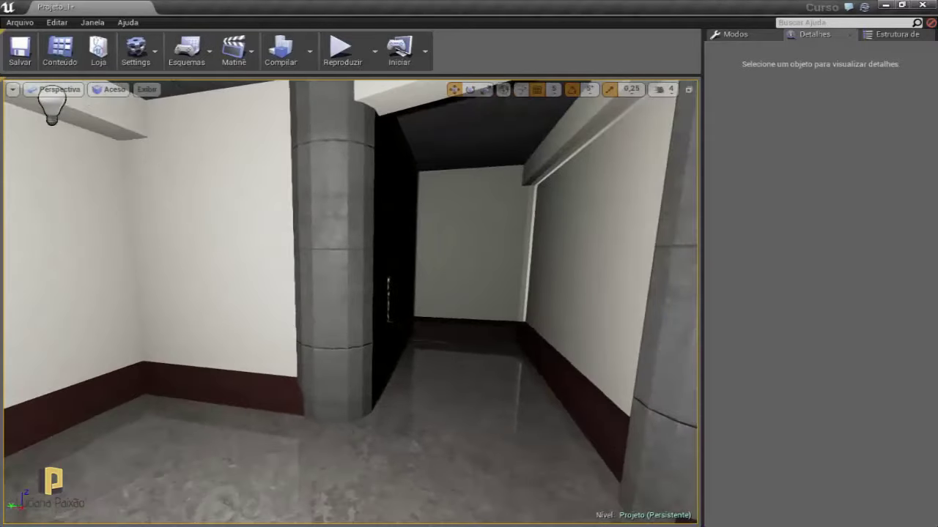
pyautogui.click(337, 335)
pyautogui.moveTo(338, 335); pyautogui.dragTo(338, 335, button='right')
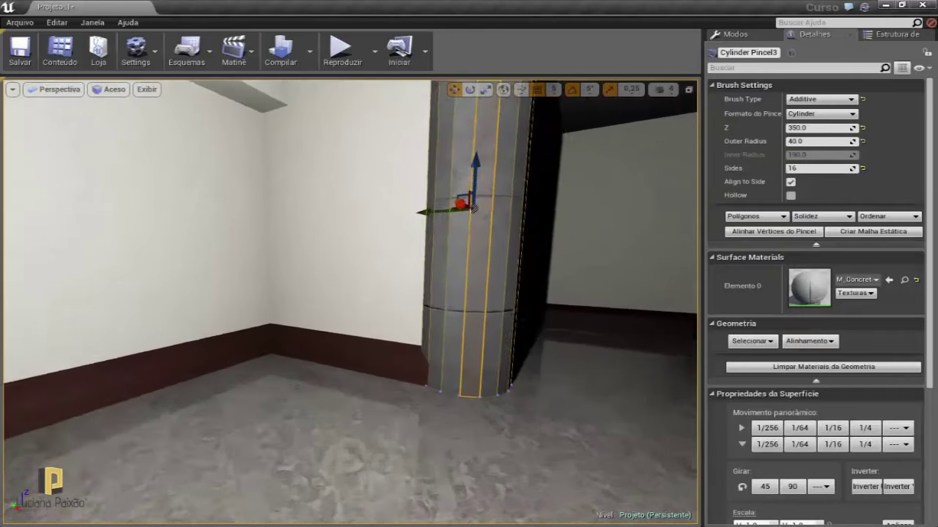
pyautogui.moveTo(357, 399); pyautogui.dragTo(358, 399, button='right')
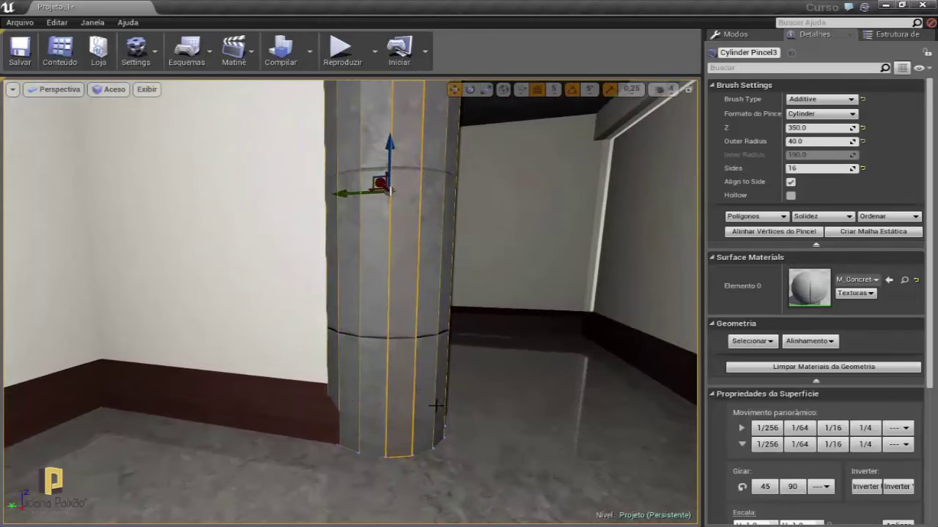
pyautogui.moveTo(301, 425)
pyautogui.mouseDown(button='right')
pyautogui.moveTo(427, 361)
pyautogui.moveTo(350, 308)
pyautogui.moveTo(360, 339)
pyautogui.moveTo(278, 340)
pyautogui.mouseUp(button='right')
pyautogui.press('Escape')
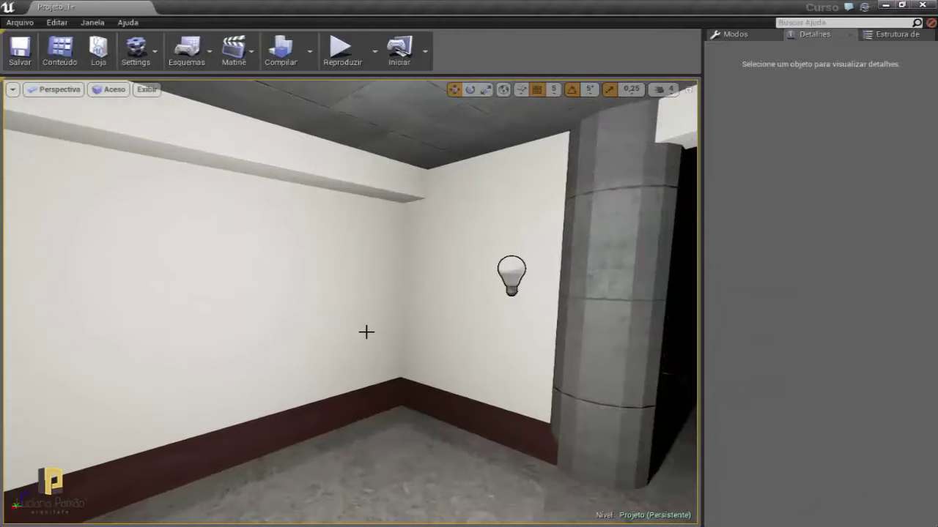
pyautogui.moveTo(356, 317)
pyautogui.mouseDown(button='right')
pyautogui.moveTo(365, 298)
pyautogui.moveTo(344, 298)
pyautogui.moveTo(392, 300)
pyautogui.moveTo(359, 299)
pyautogui.moveTo(329, 241)
pyautogui.mouseUp(button='right')
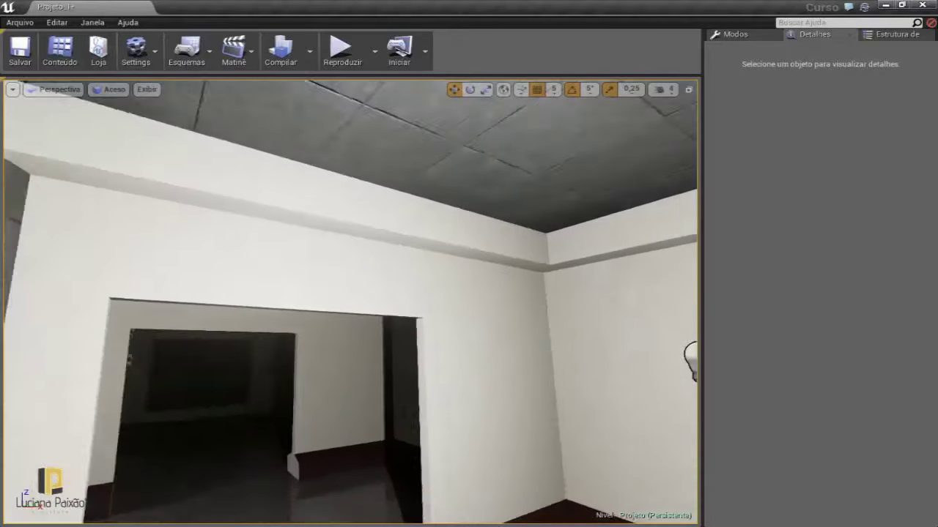
pyautogui.moveTo(352, 318)
pyautogui.mouseDown(button='right')
pyautogui.moveTo(352, 307)
pyautogui.moveTo(376, 337)
pyautogui.mouseUp(button='right')
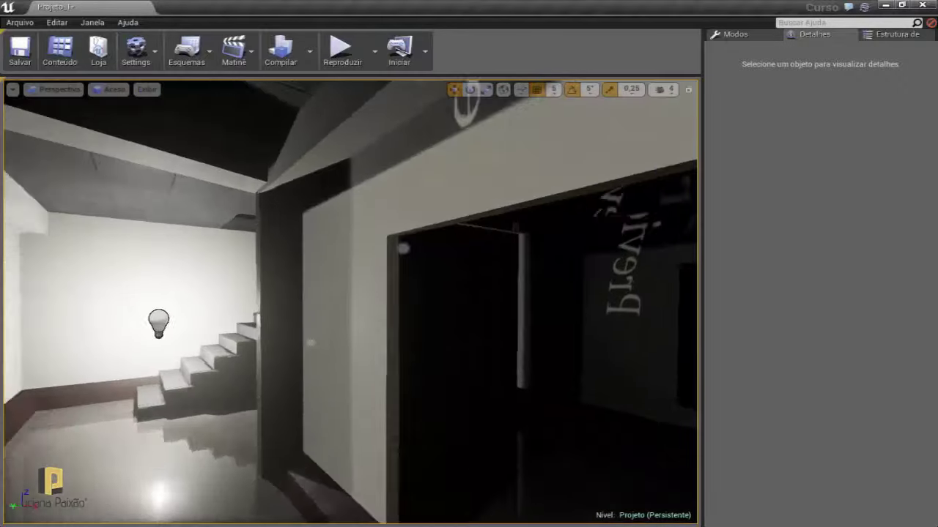